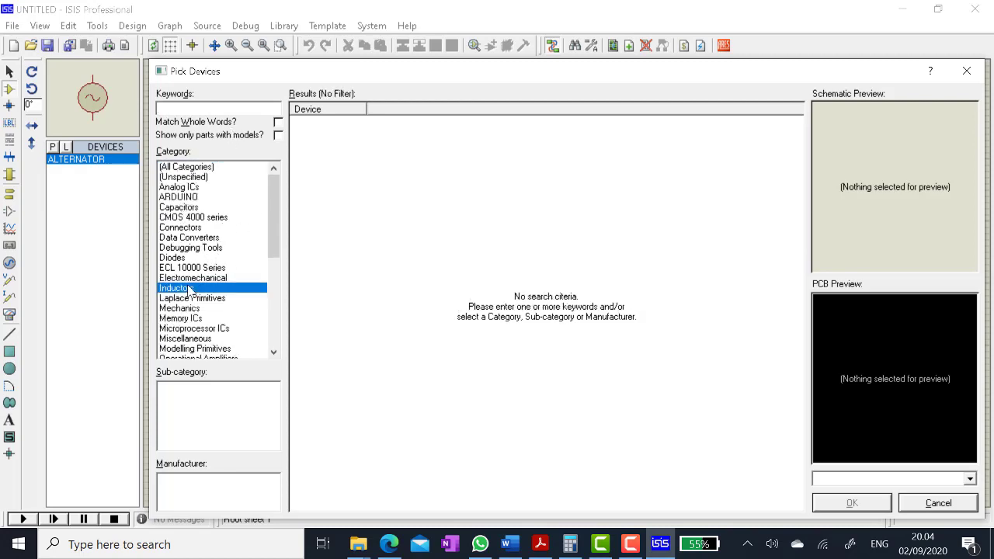
- Add the simple transformer TRAN-2P2S from the Transformers sub-category of Inductors to the device list
left_click(191, 288)
scroll(183, 441, "down", 1)
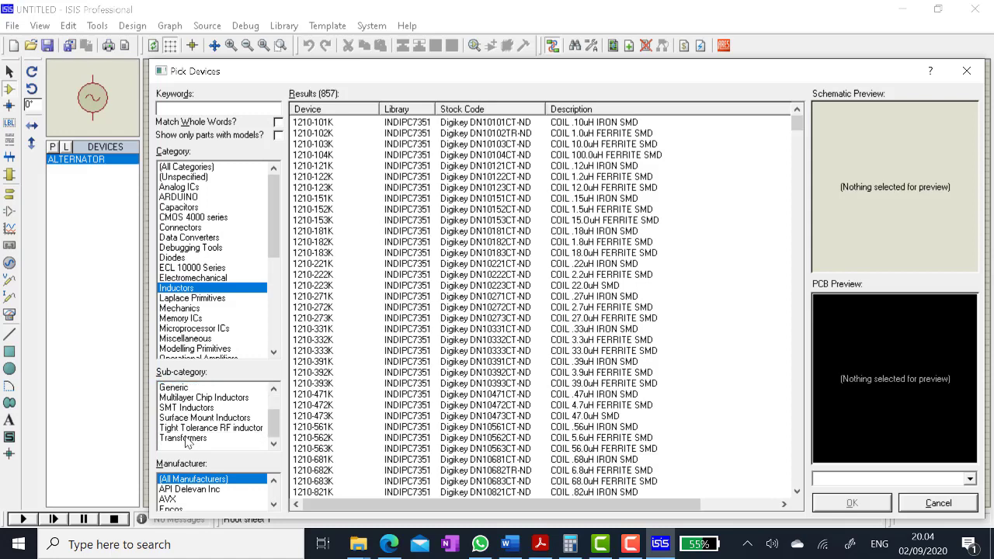
left_click(185, 438)
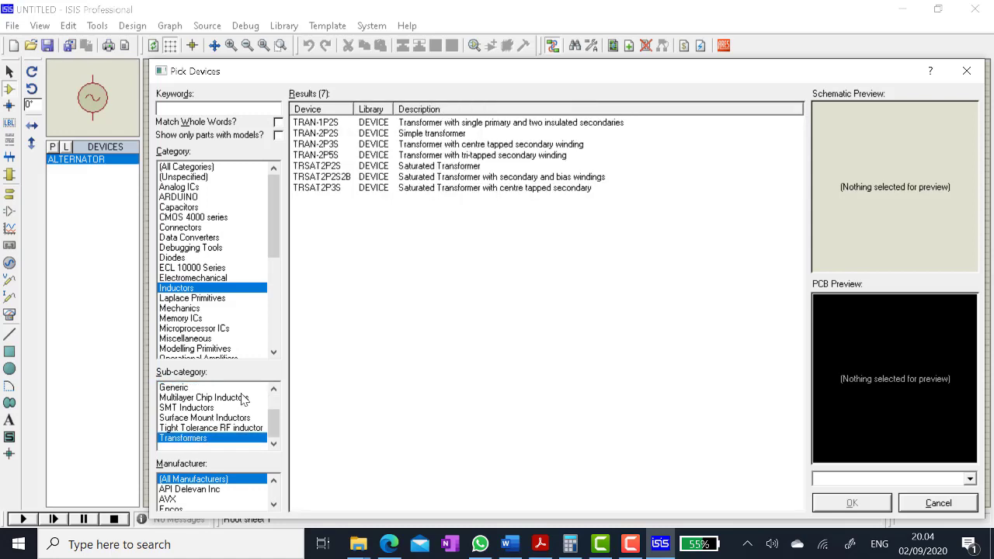
left_click(453, 135)
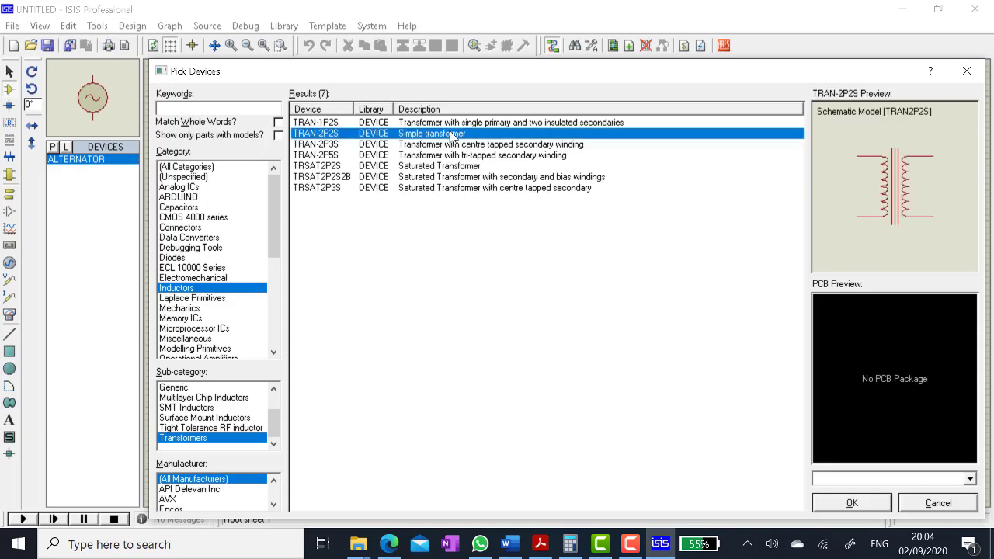
left_click(870, 504)
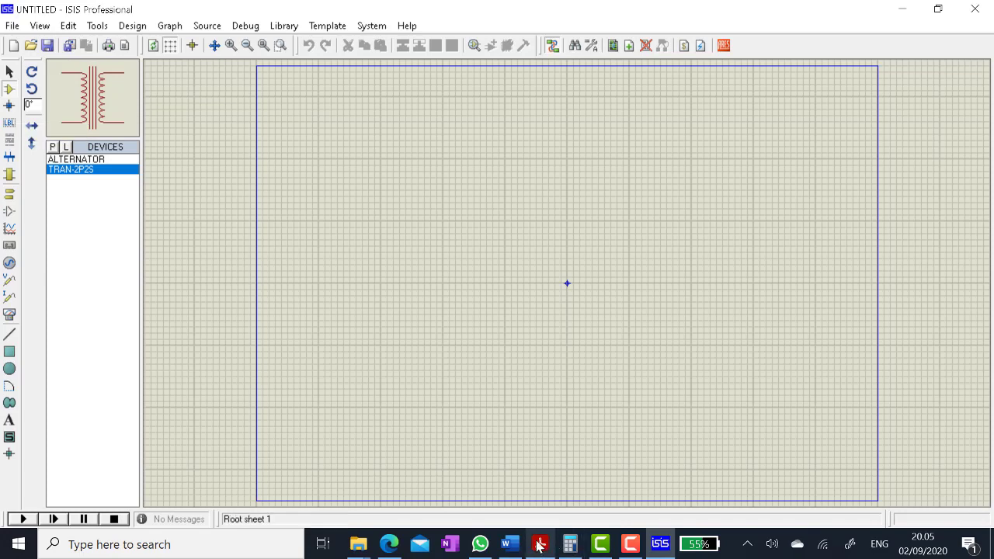
- Consult the rectifier circuit diagram in Word and add the 1N5400 rectifier diode (DIODESINC, 50 V, 3 A) to the ISIS device list
left_click(511, 546)
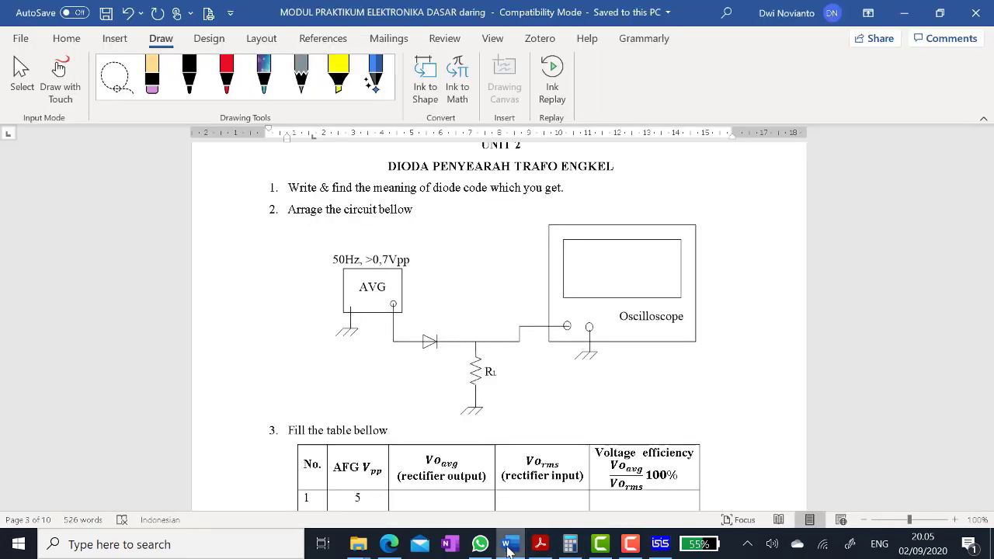
left_click(661, 548)
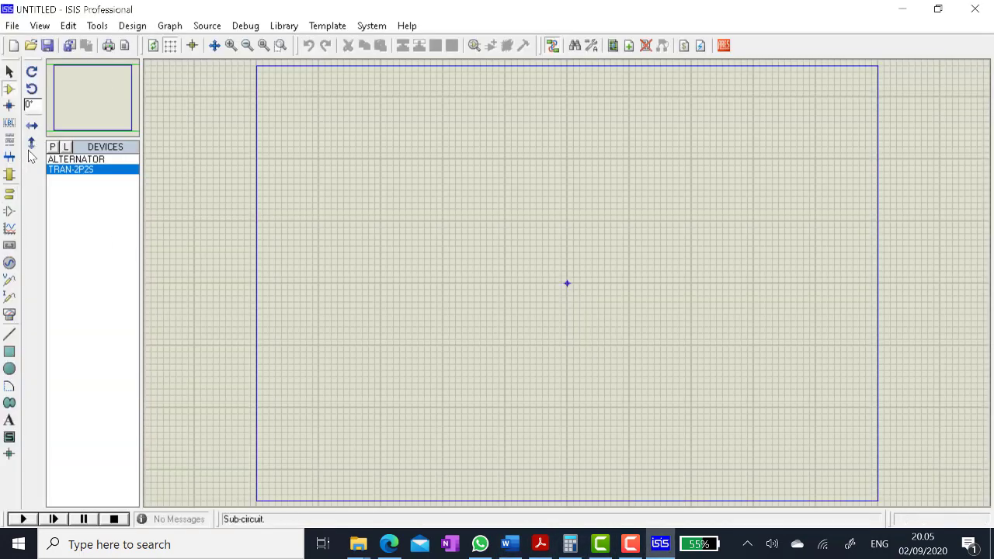
left_click(53, 147)
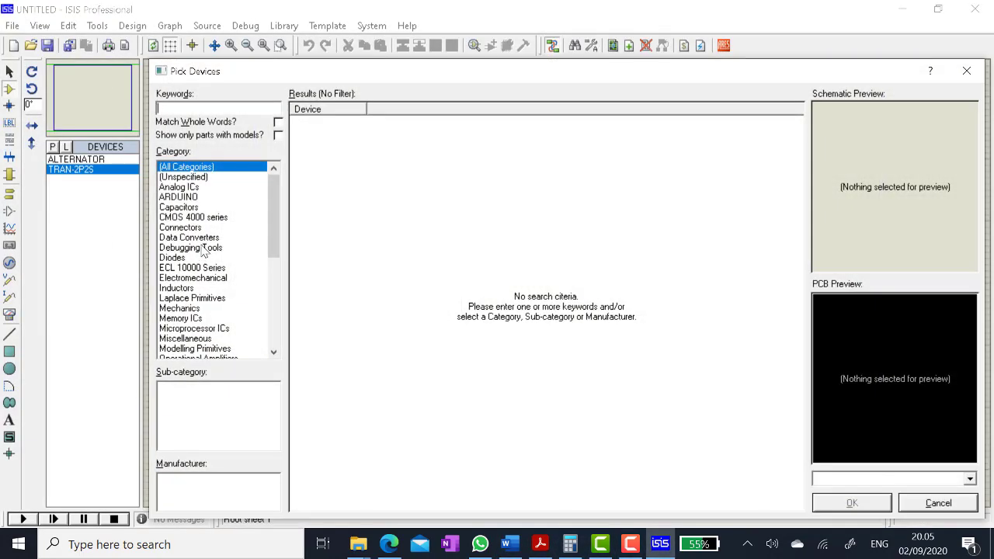
left_click(178, 257)
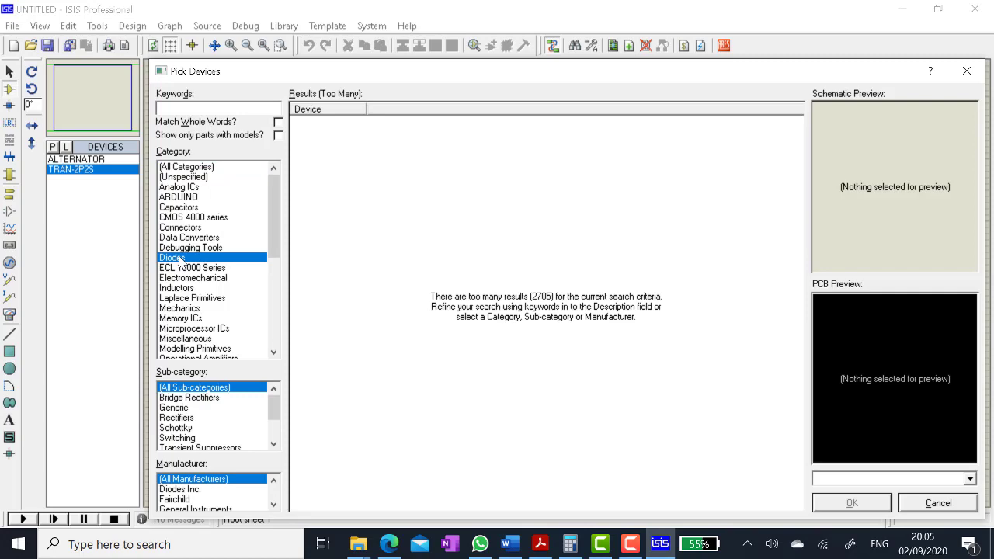
left_click(186, 418)
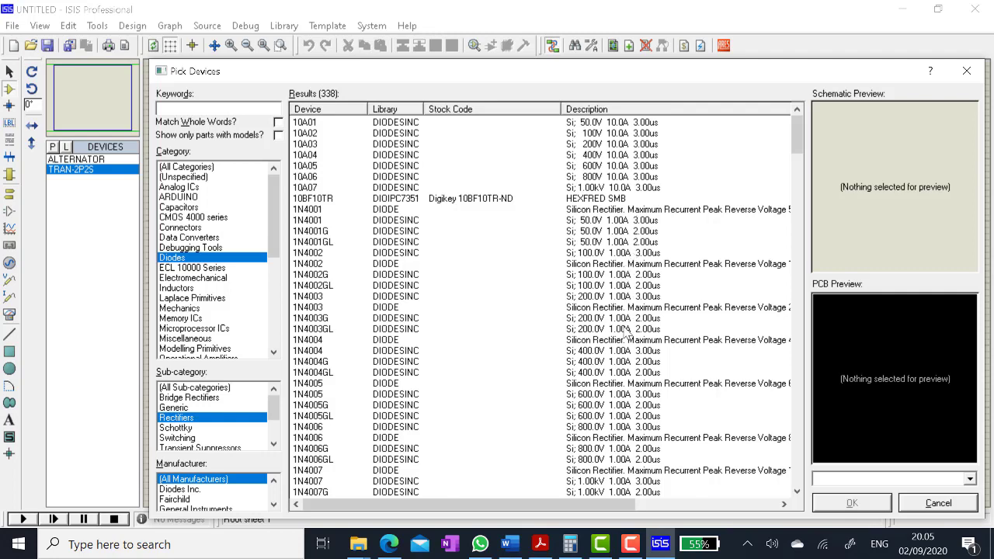
scroll(629, 409, "down", 2)
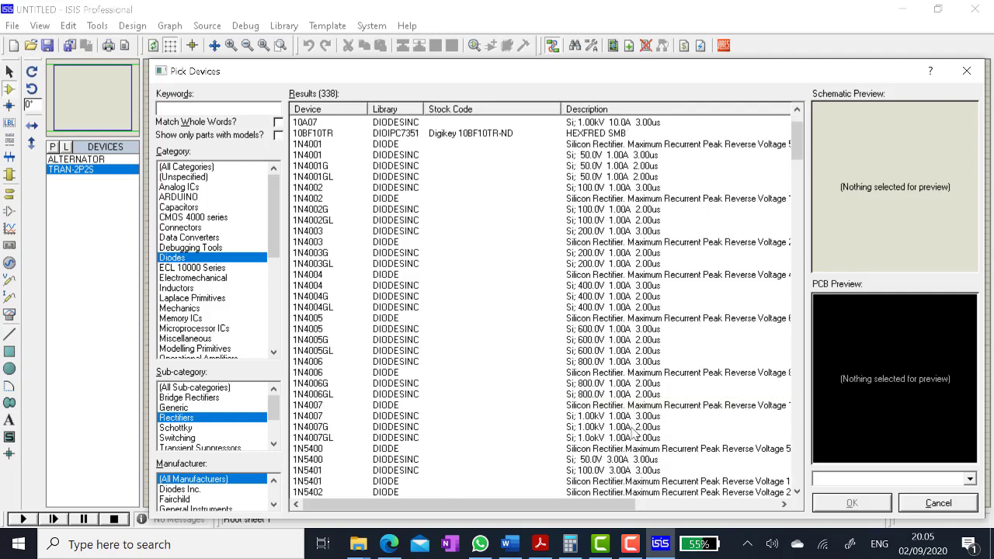
scroll(633, 432, "down", 1)
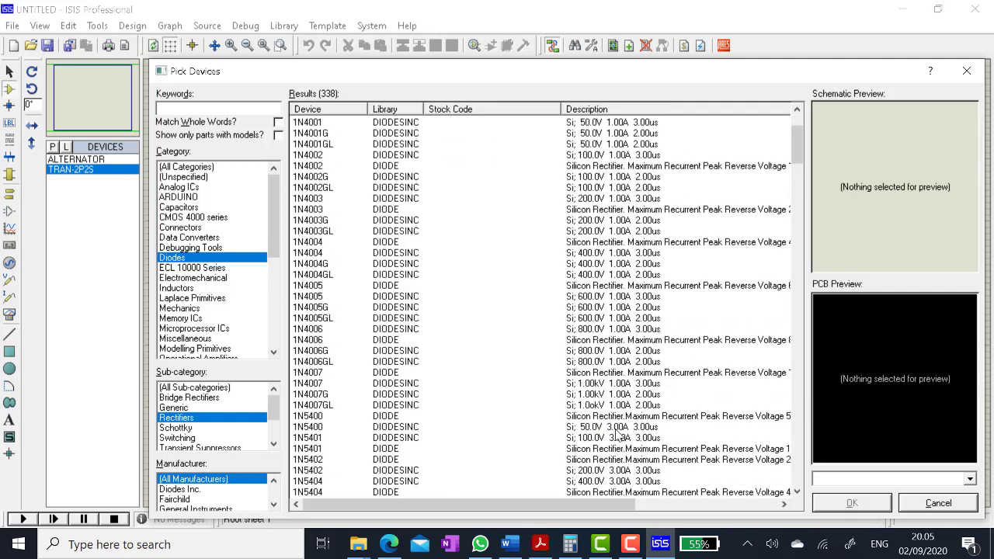
left_click(618, 427)
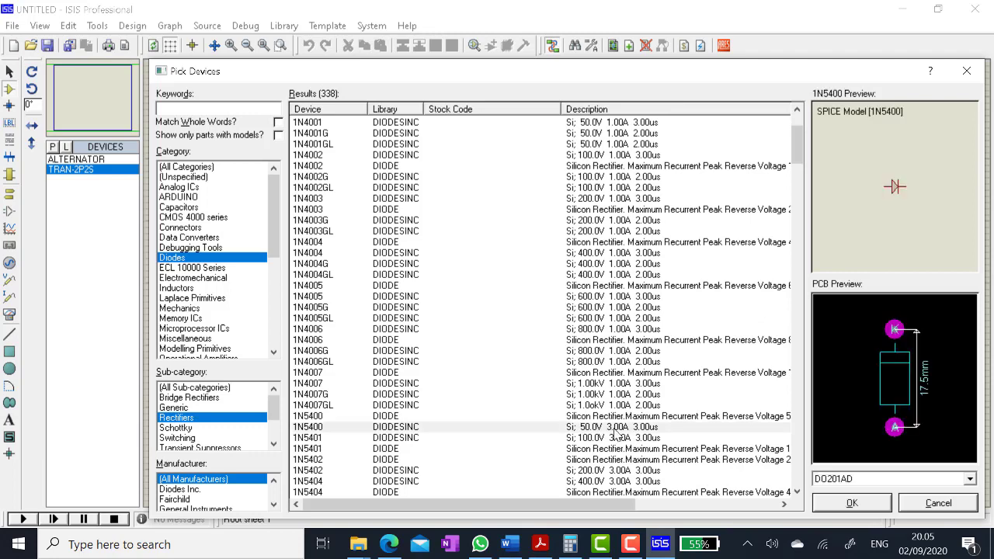
left_click(852, 504)
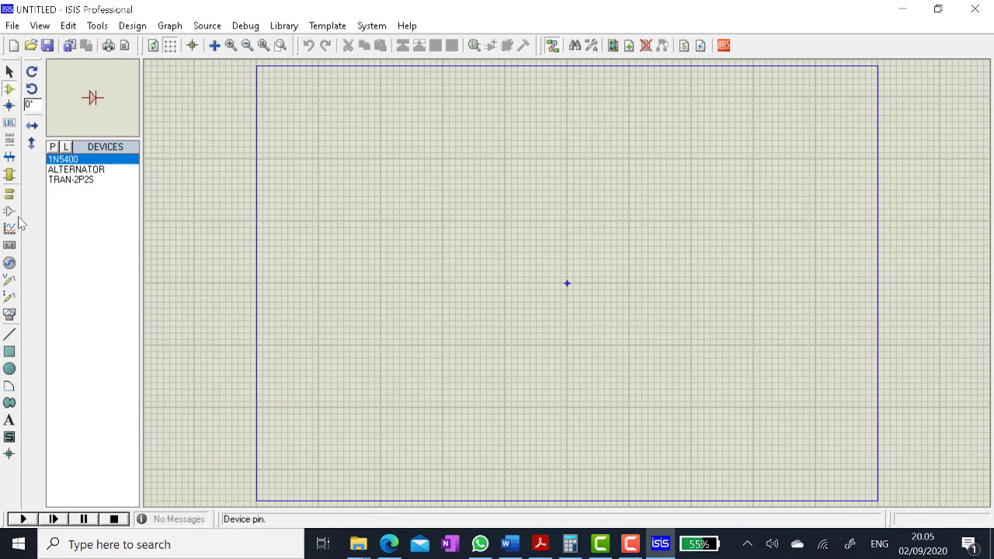
- Add the interactive potentiometer POT-HG from the variable resistors to the device list
left_click(54, 148)
scroll(184, 290, "down", 3)
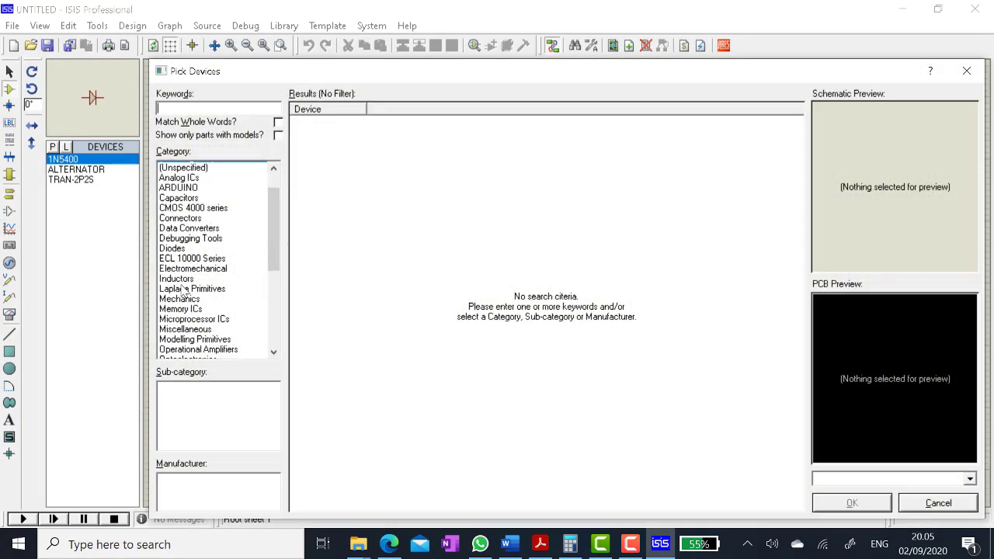
scroll(184, 290, "down", 2)
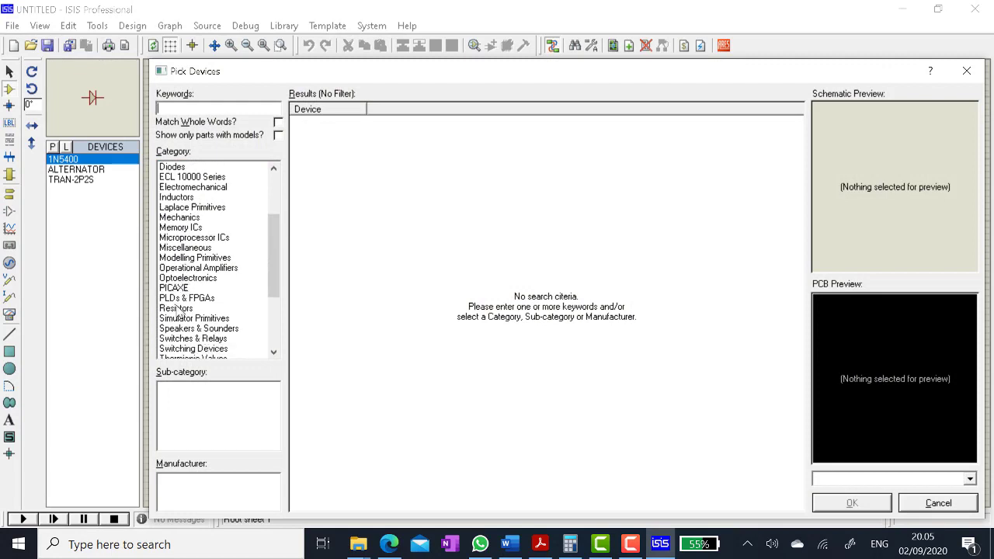
left_click(178, 308)
scroll(208, 437, "down", 8)
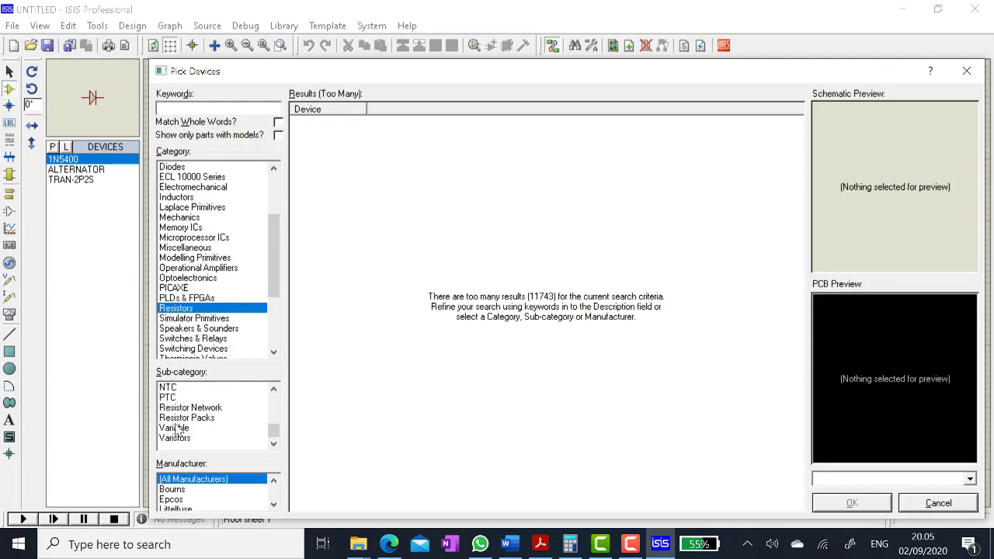
left_click(179, 428)
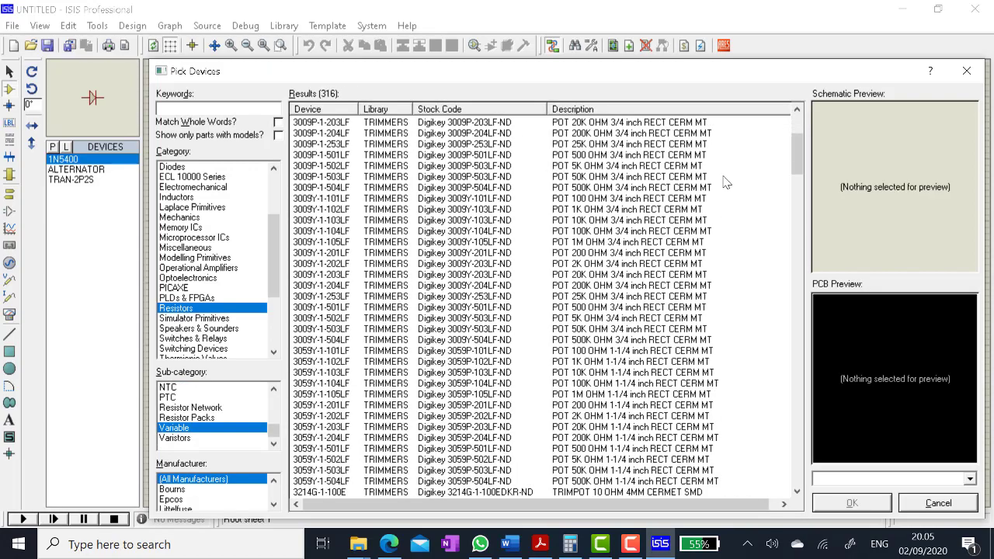
left_click_drag(796, 151, 796, 489)
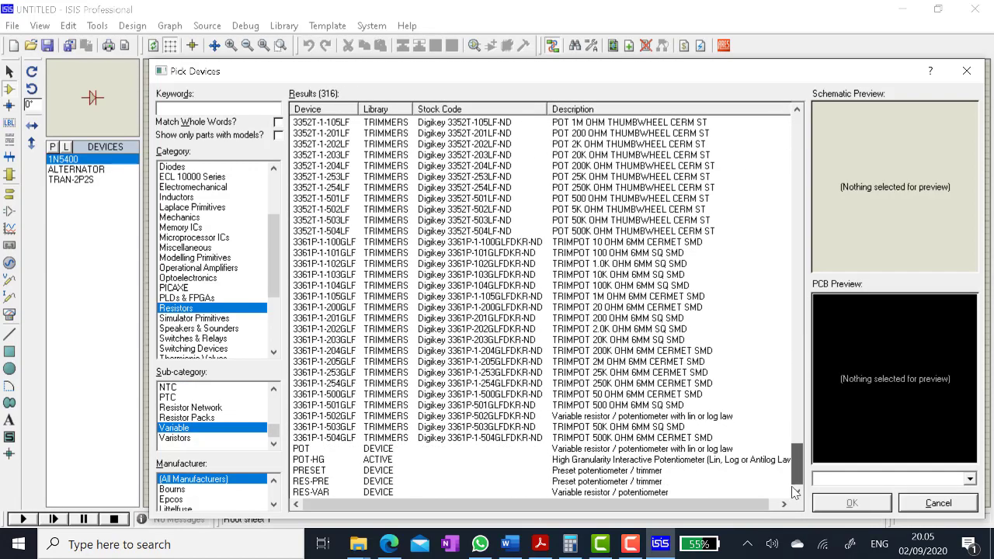
left_click(315, 460)
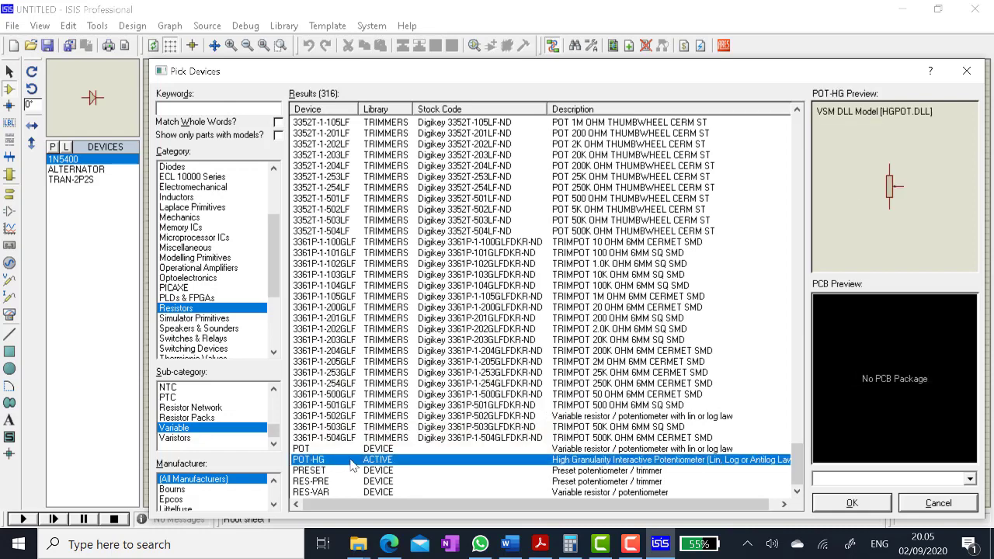
left_click(868, 505)
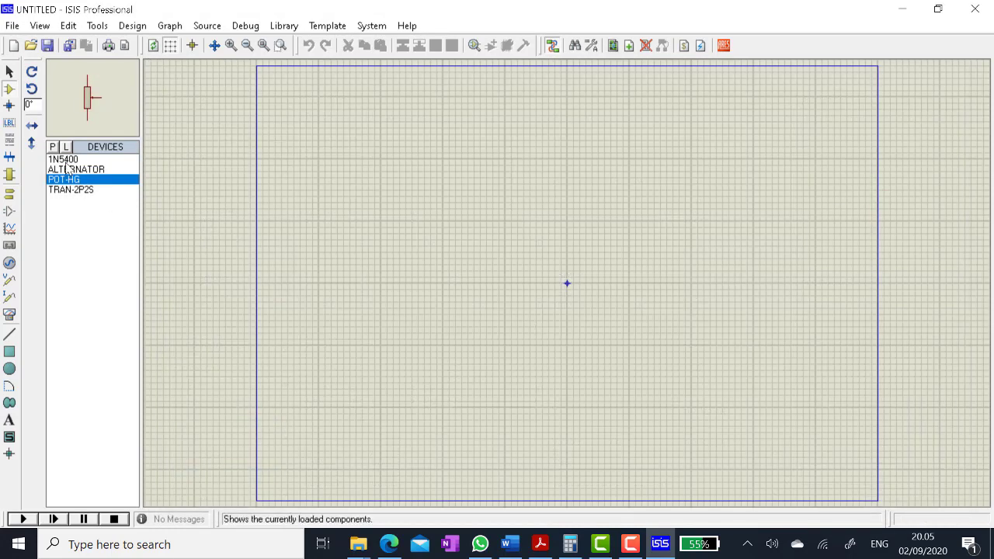
- Place the alternator near the left edge of the sheet, at mid-height
left_click(69, 170)
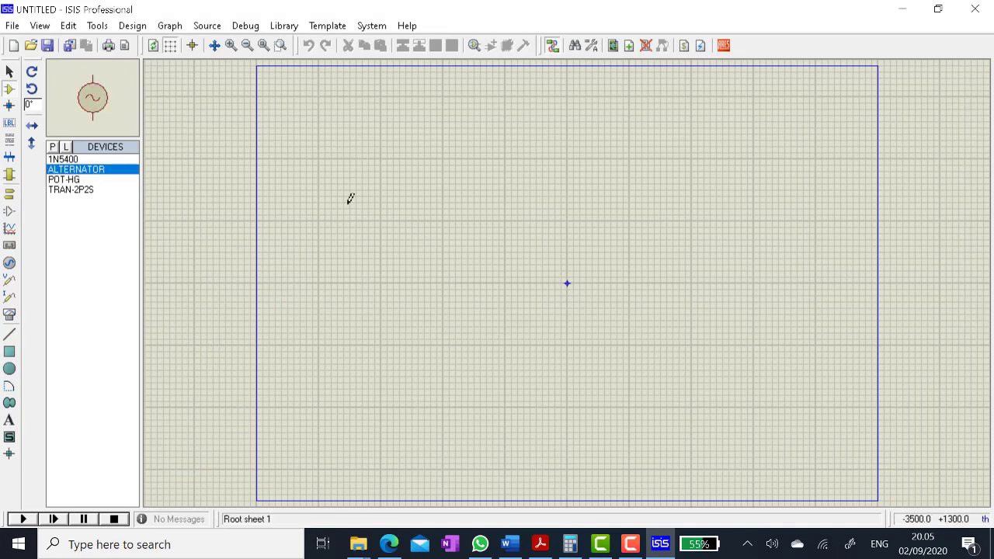
left_click(336, 183)
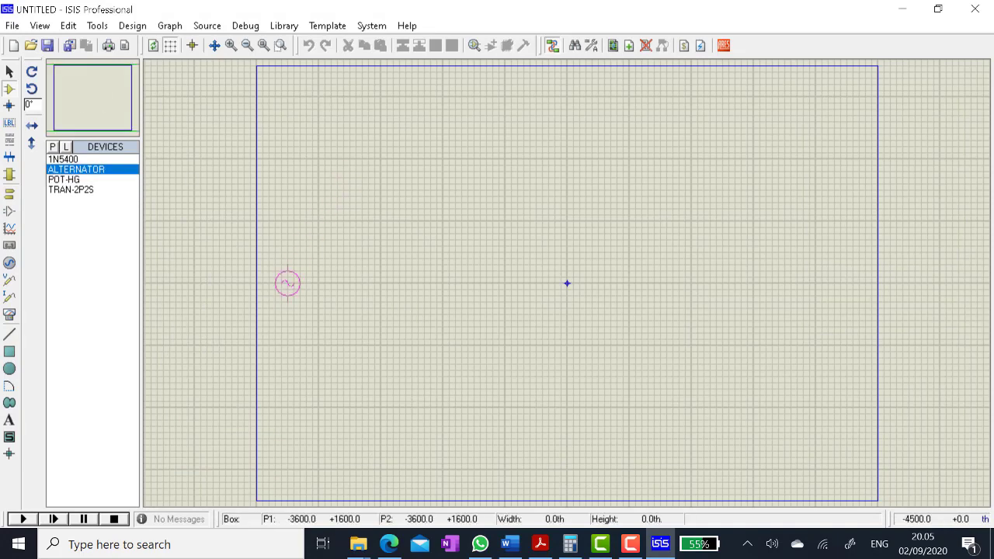
left_click(287, 283)
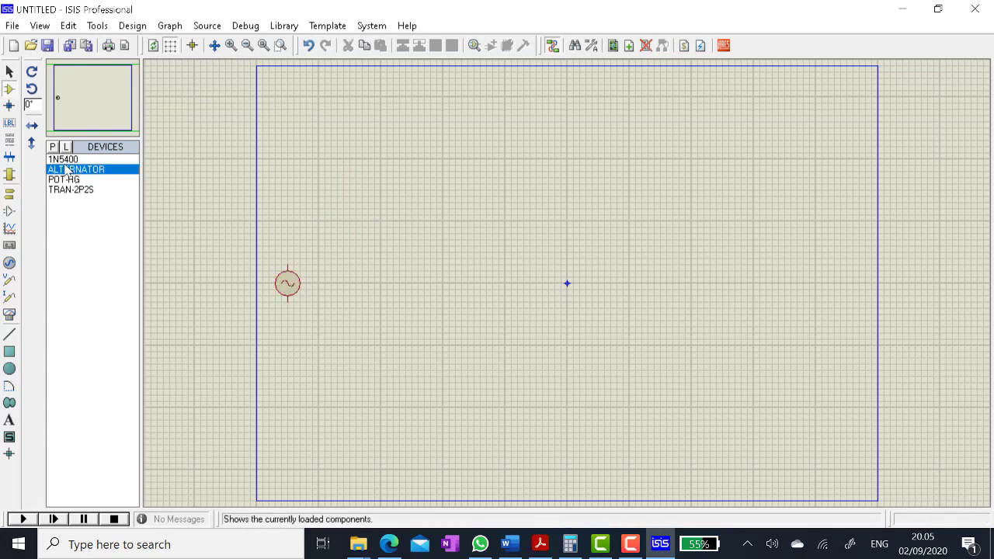
- Place the TRAN-2P2S transformer in the upper-left area of the sheet, above and to the right of the alternator
left_click(70, 190)
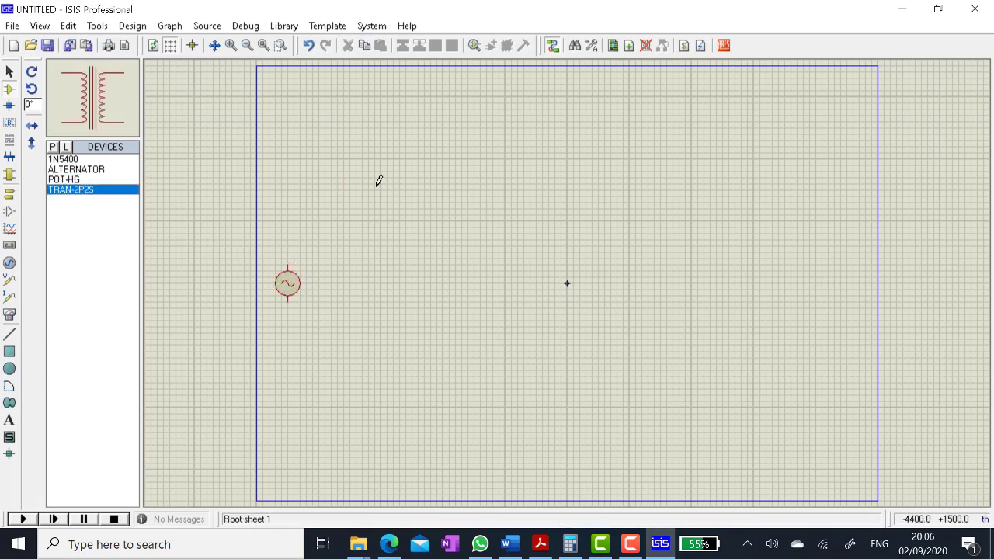
left_click(431, 162)
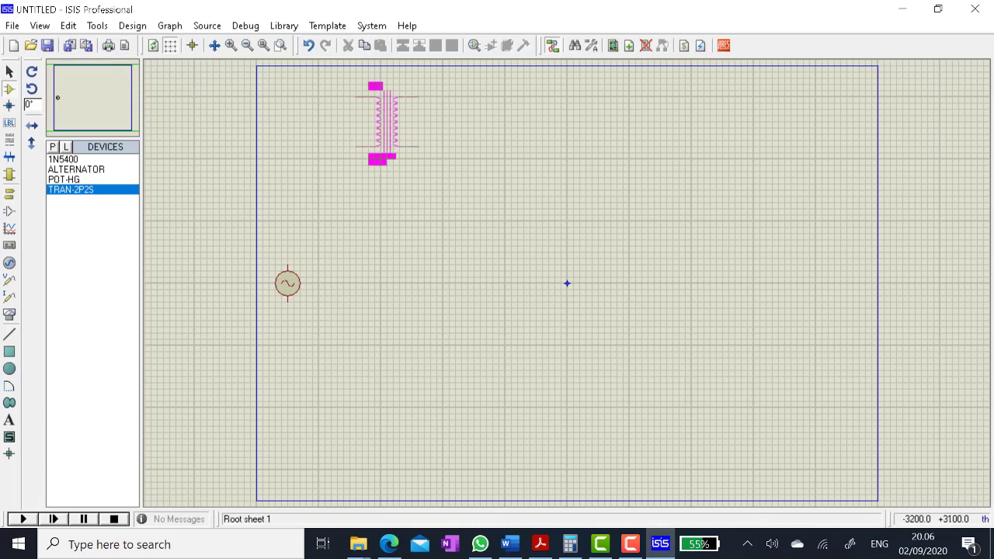
left_click(369, 98)
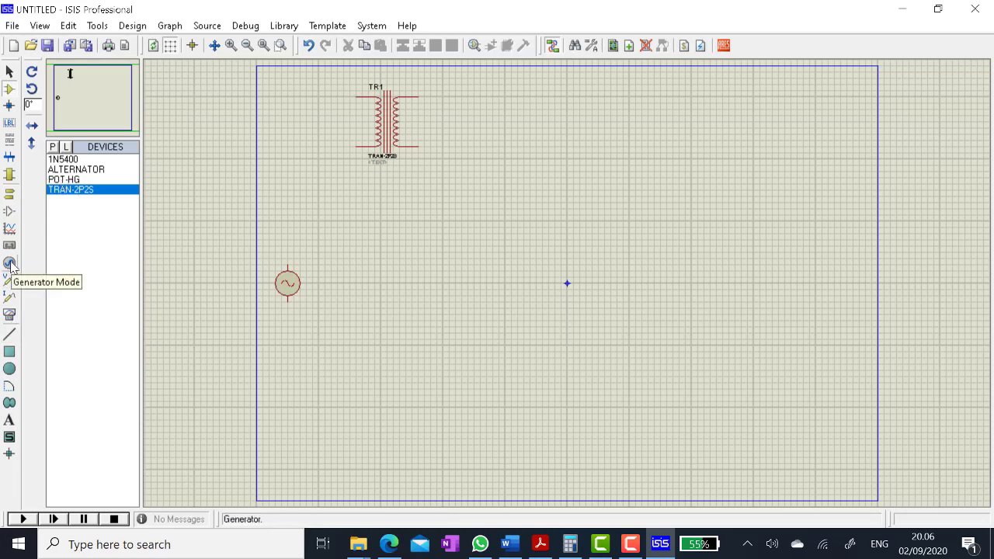
- Place one AC voltmeter beside the transformer's primary winding and another beside its secondary winding
left_click(9, 315)
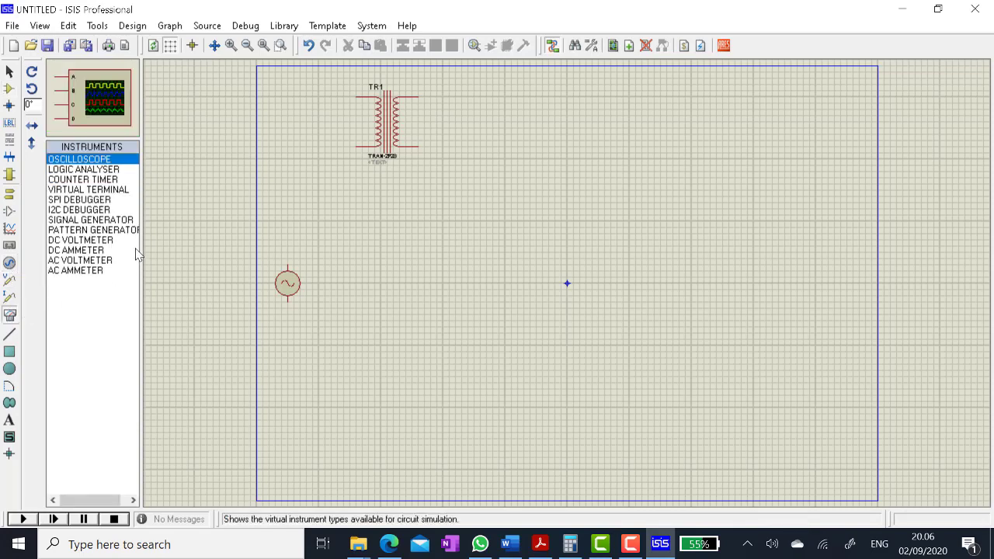
left_click(90, 262)
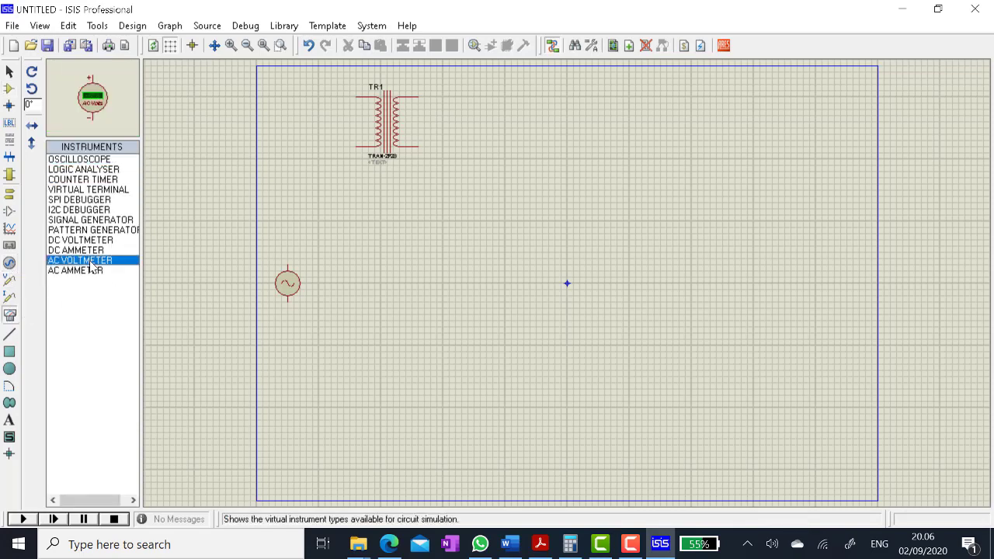
left_click(327, 120)
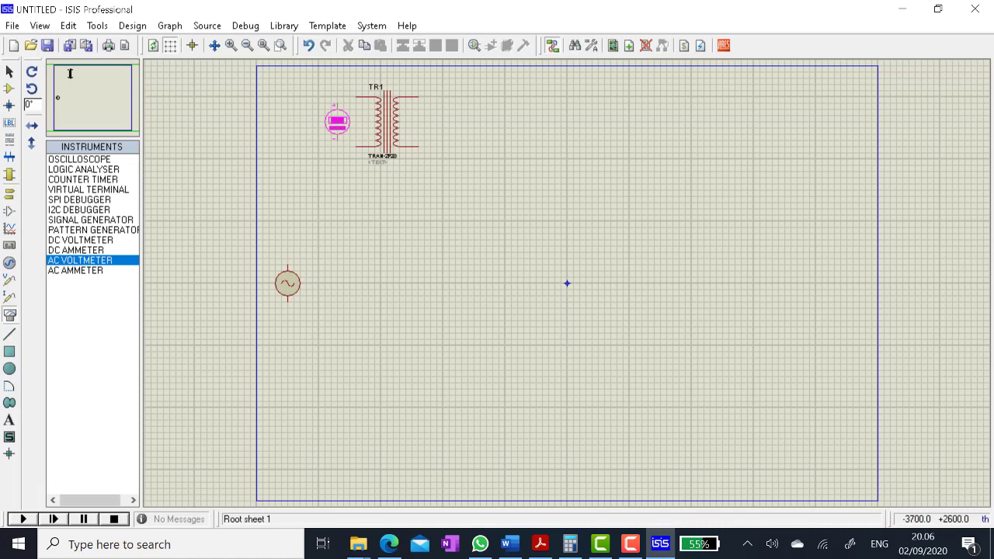
left_click(343, 120)
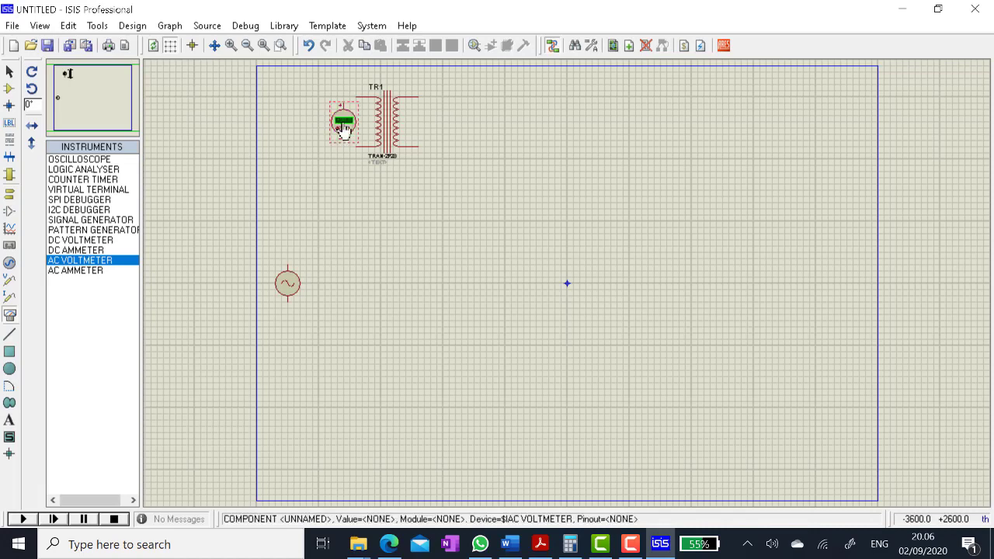
left_click(346, 184)
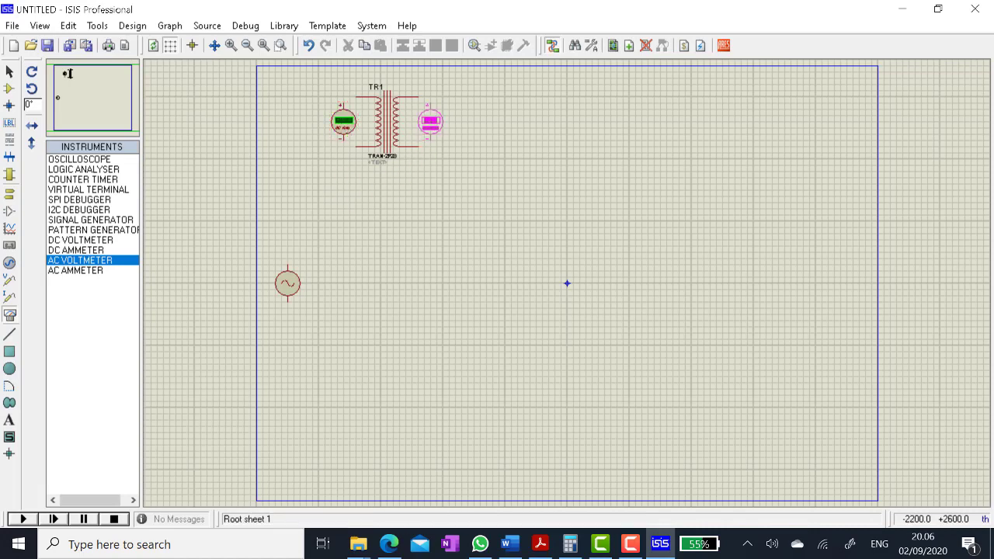
left_click(430, 120)
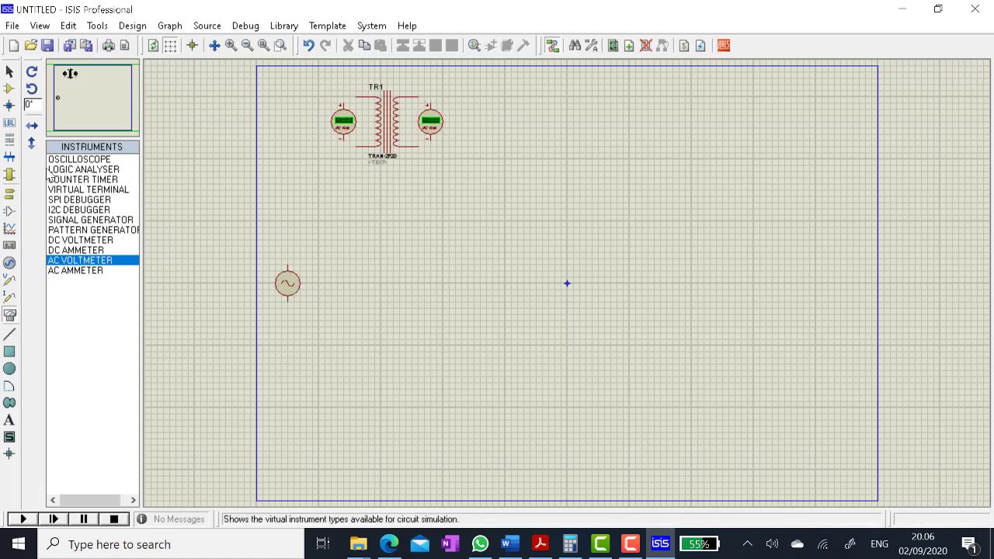
- Place the 1N5400 diode to the right of the secondary voltmeter, level with the transformer's upper terminals
left_click(9, 88)
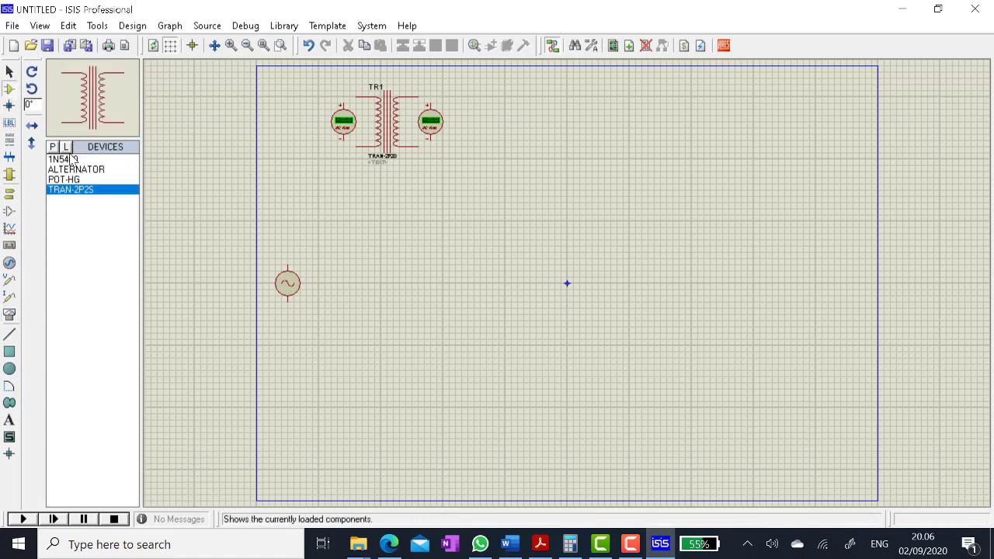
left_click(70, 159)
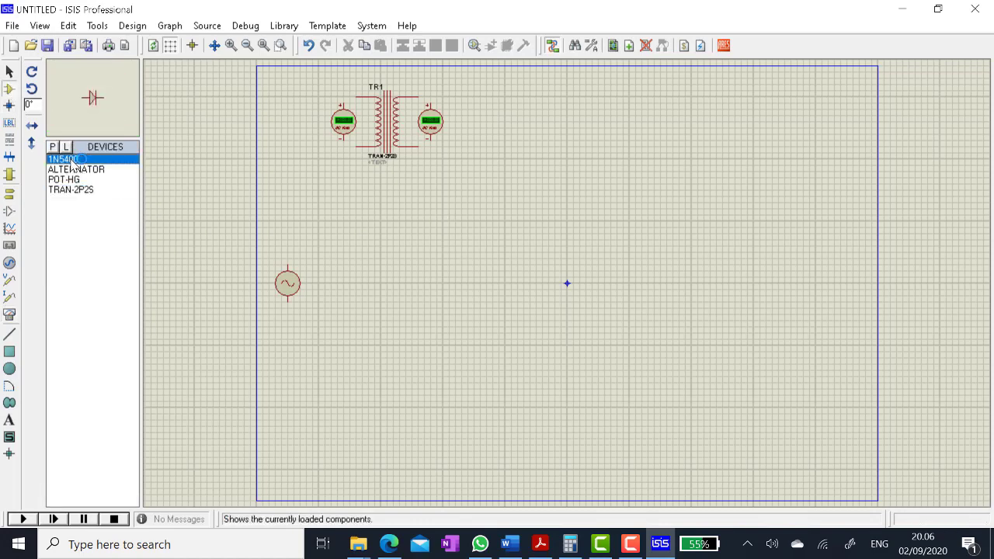
left_click(461, 100)
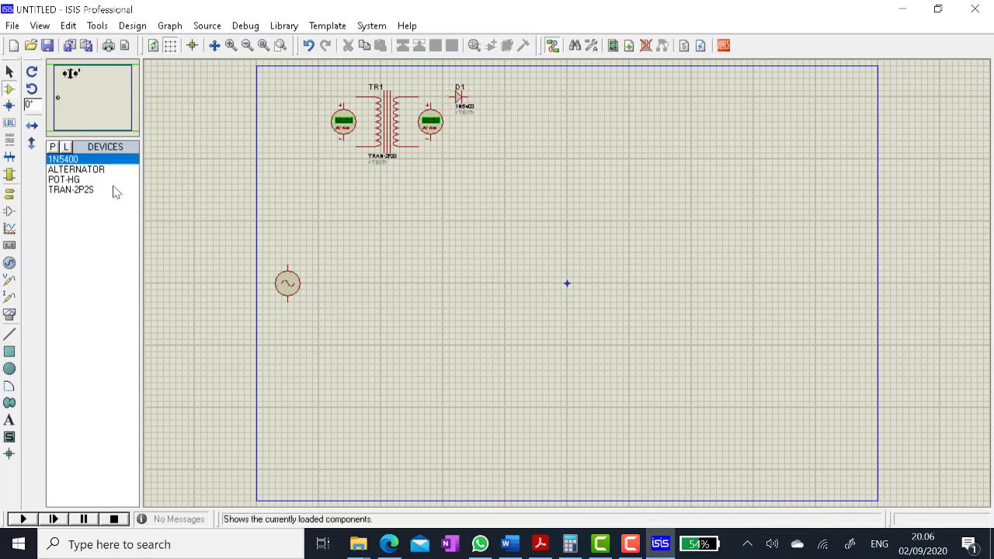
- Place the POT-HG potentiometer below and to the right of the diode, and a ground terminal just below the secondary voltmeter
left_click(65, 181)
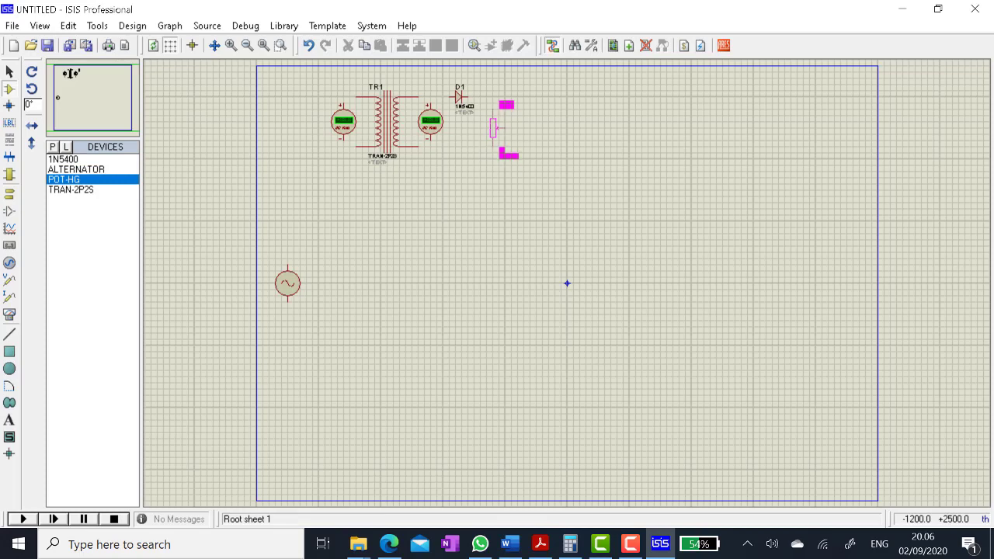
left_click(487, 129)
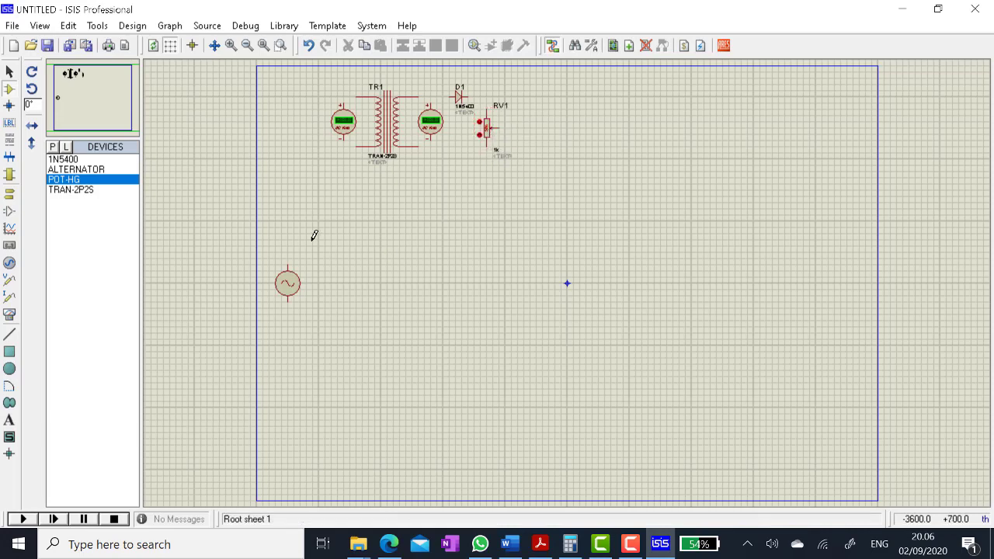
right_click(464, 191)
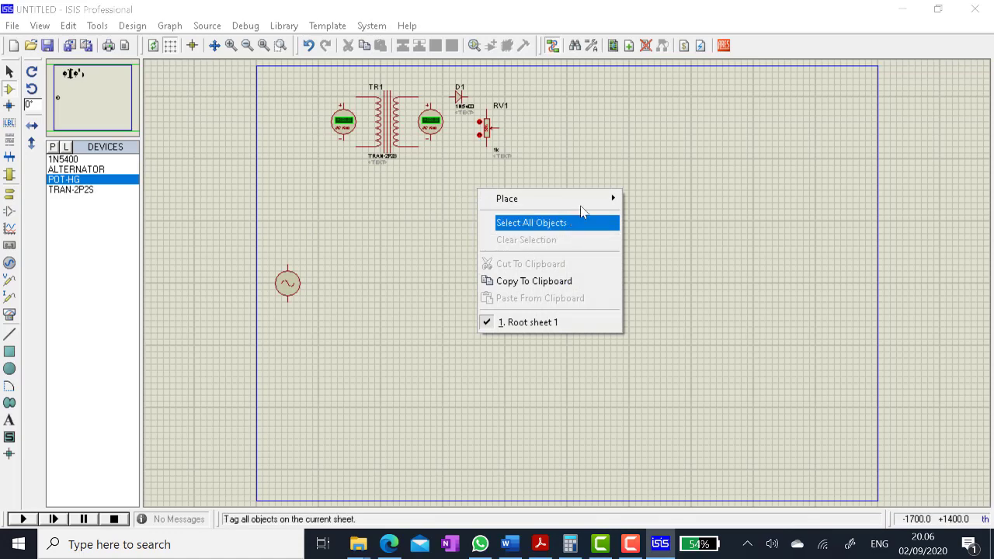
mouse_move(586, 201)
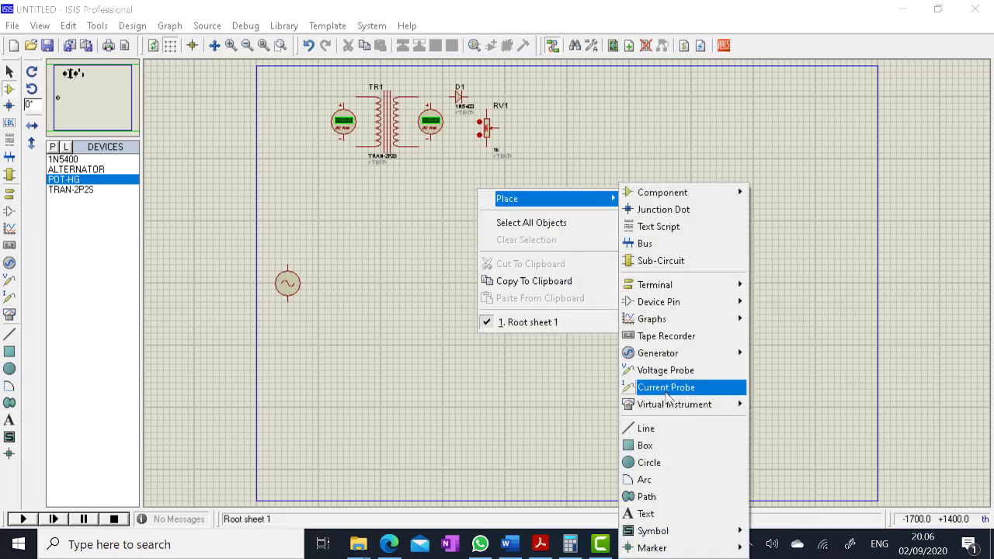
mouse_move(706, 287)
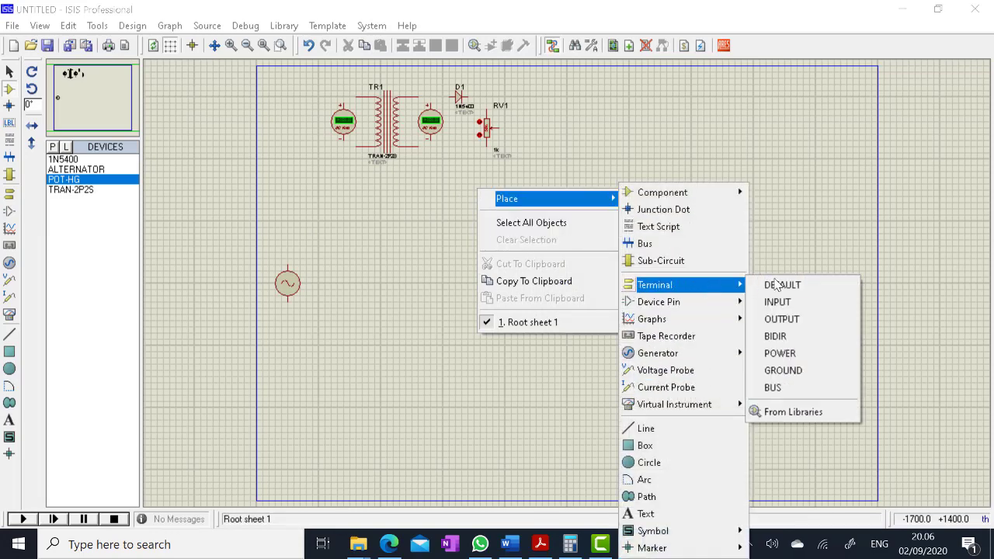
left_click(786, 371)
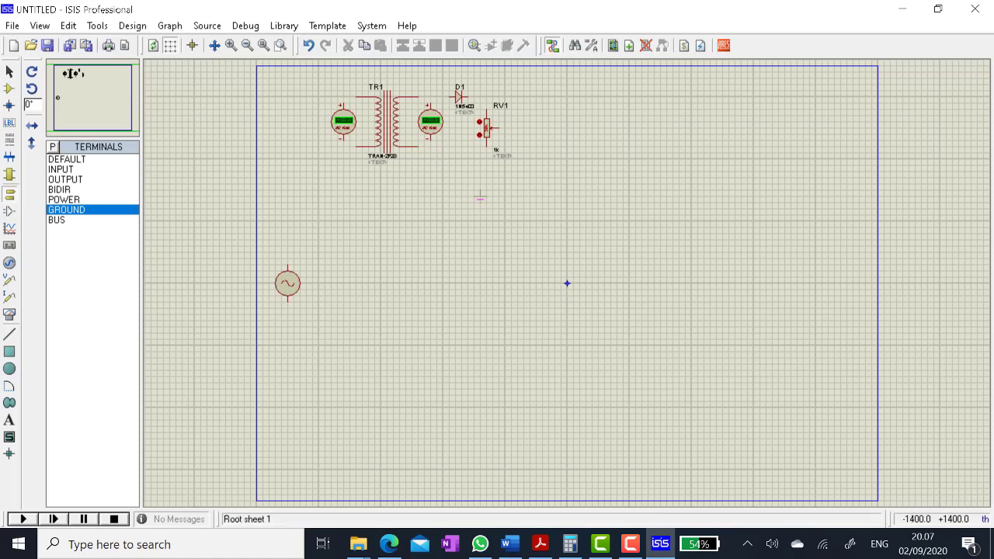
left_click(443, 167)
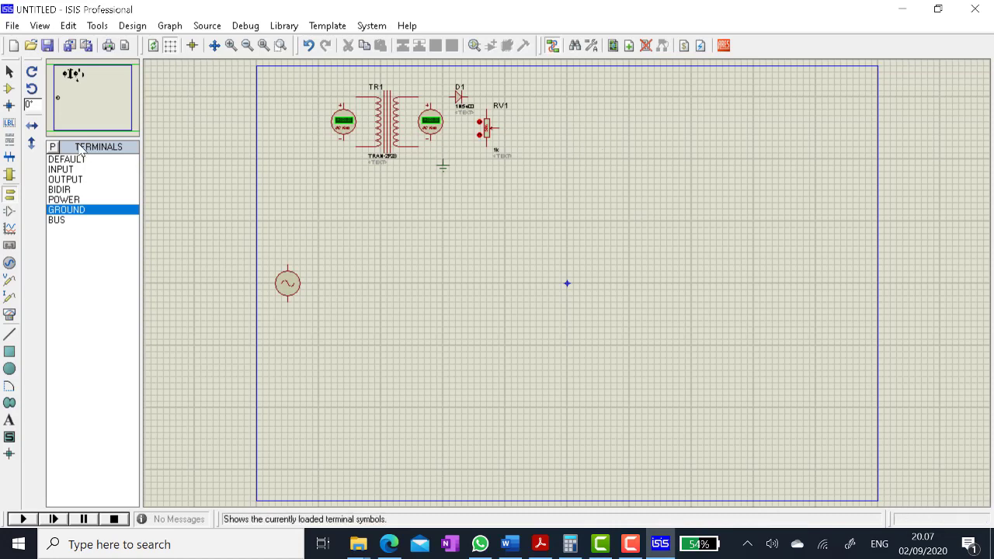
- Place a third AC voltmeter to the right of the potentiometer, level with the other two voltmeters
left_click(10, 314)
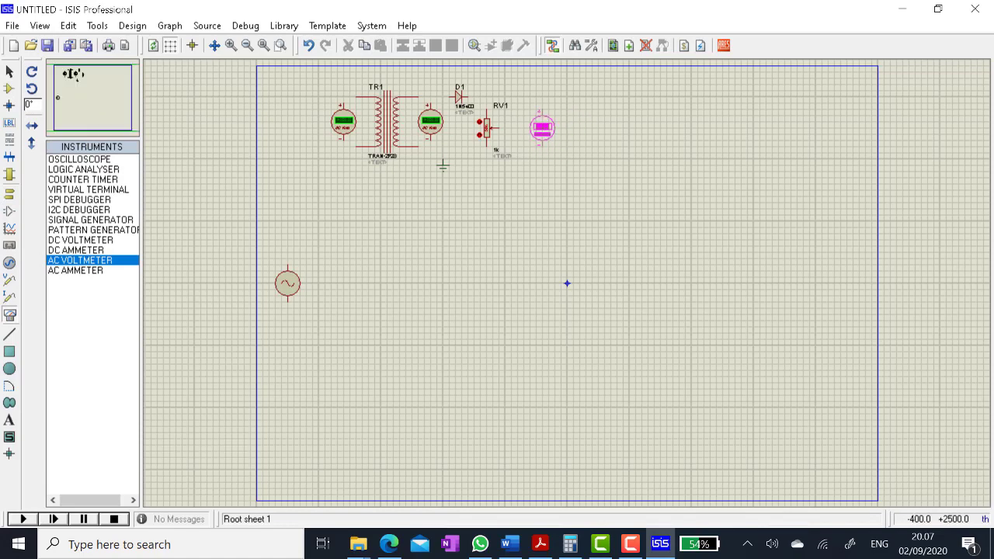
left_click(542, 122)
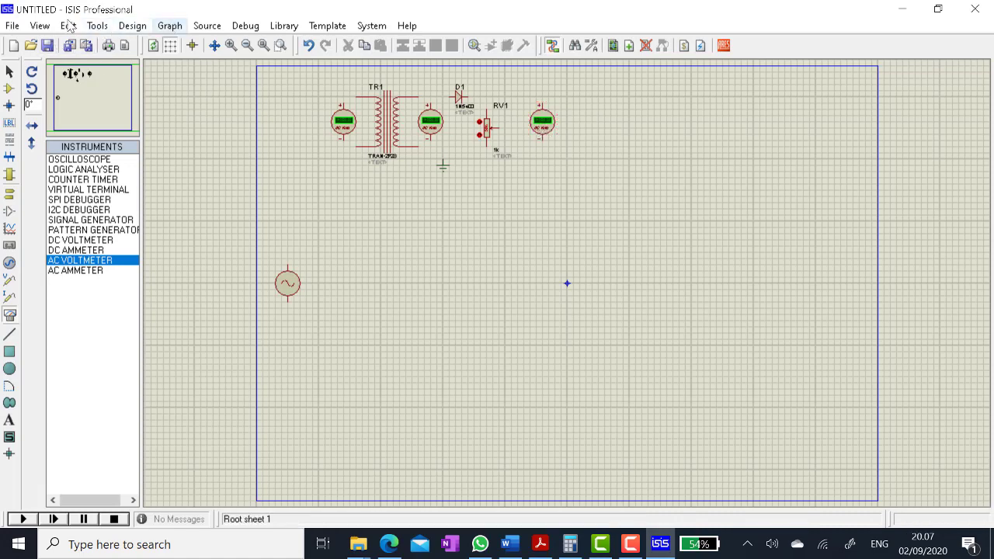
- Wire the alternator across the transformer's primary winding and connect the two adjacent AC voltmeters across the primary and secondary windings
left_click(9, 72)
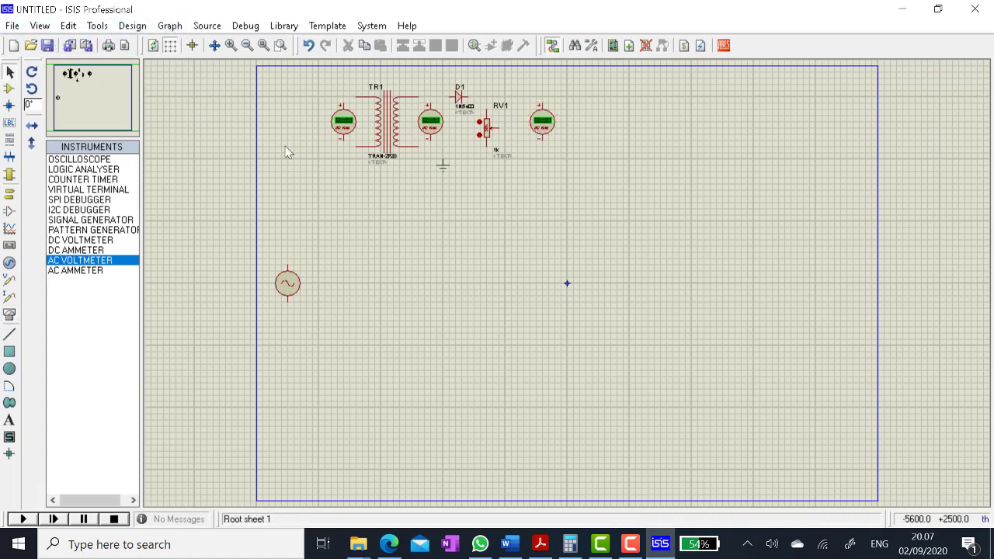
left_click(289, 263)
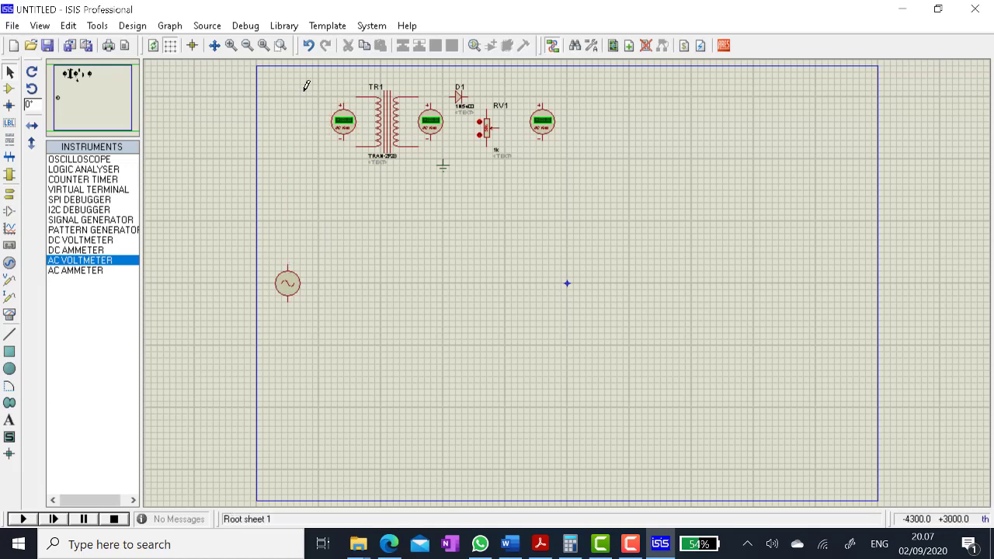
left_click(357, 93)
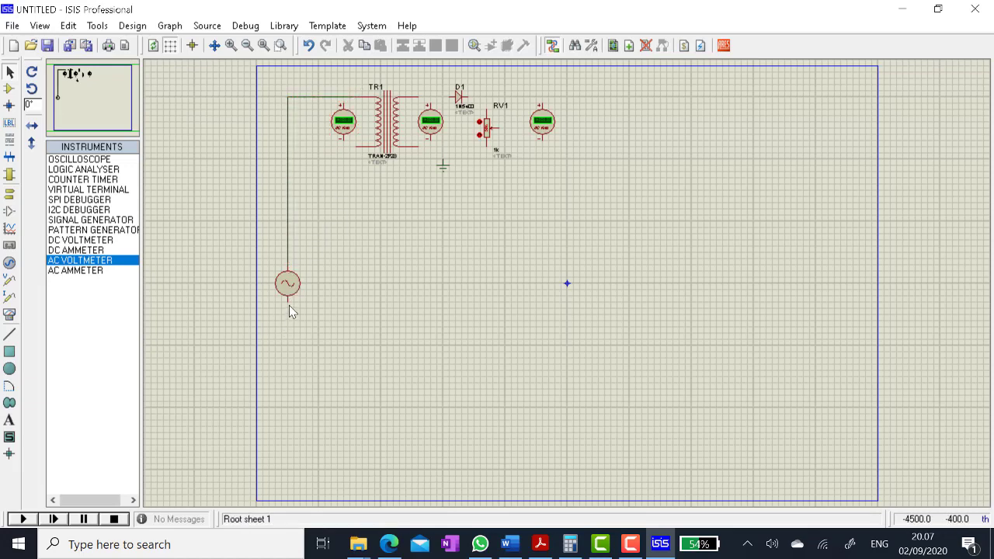
left_click(288, 301)
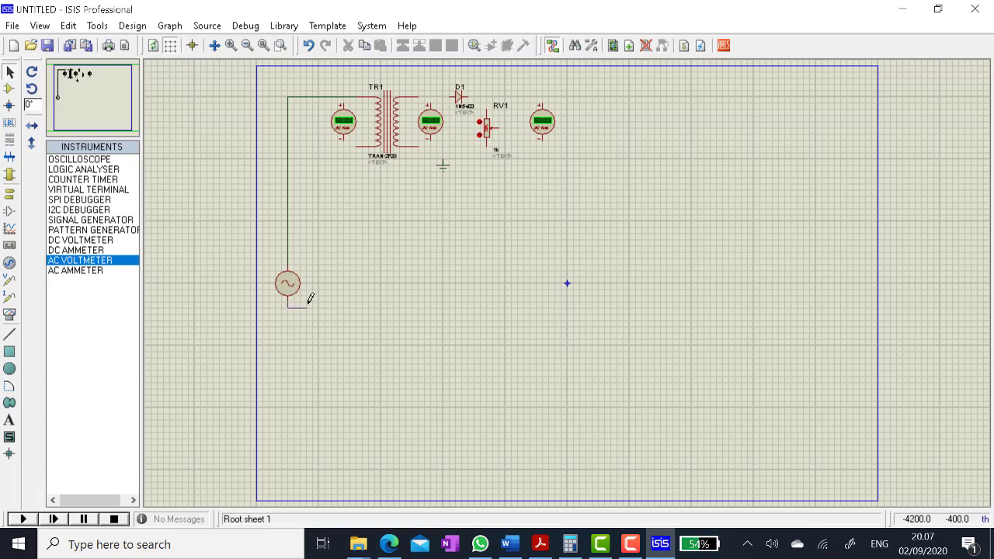
left_click(353, 153)
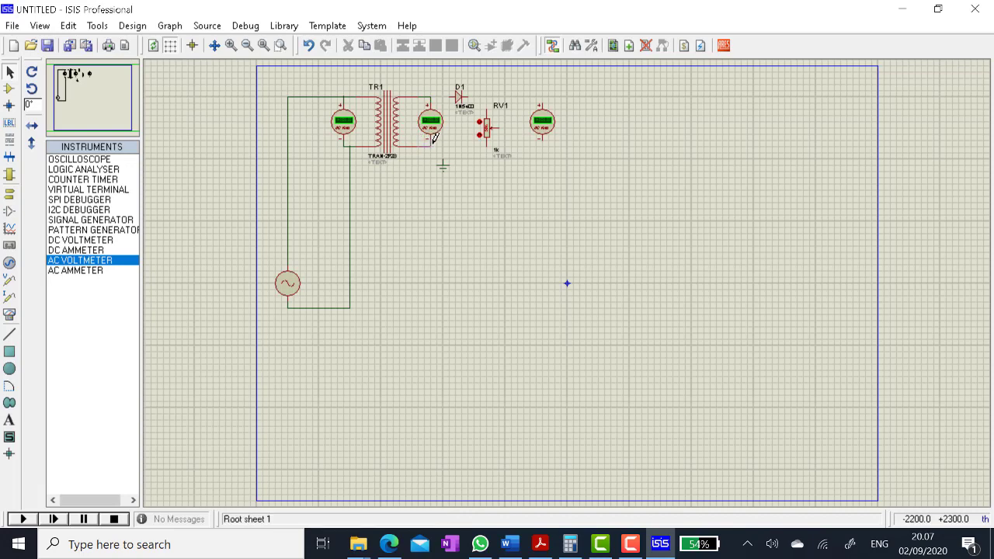
- Wire the secondary's upper terminal through the diode to the potentiometer, and the potentiometer's wiper back to the secondary's lower terminal
left_click(431, 97)
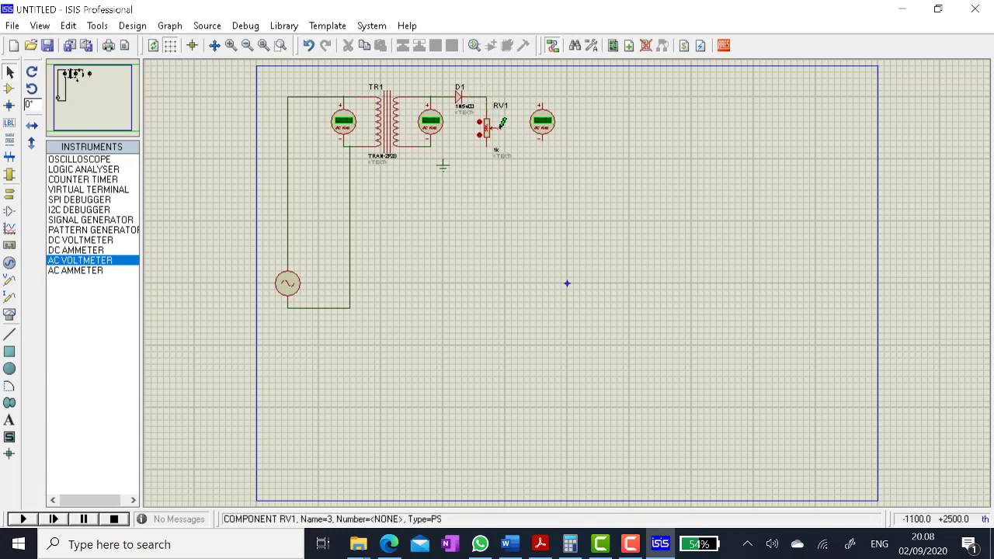
left_click(503, 124)
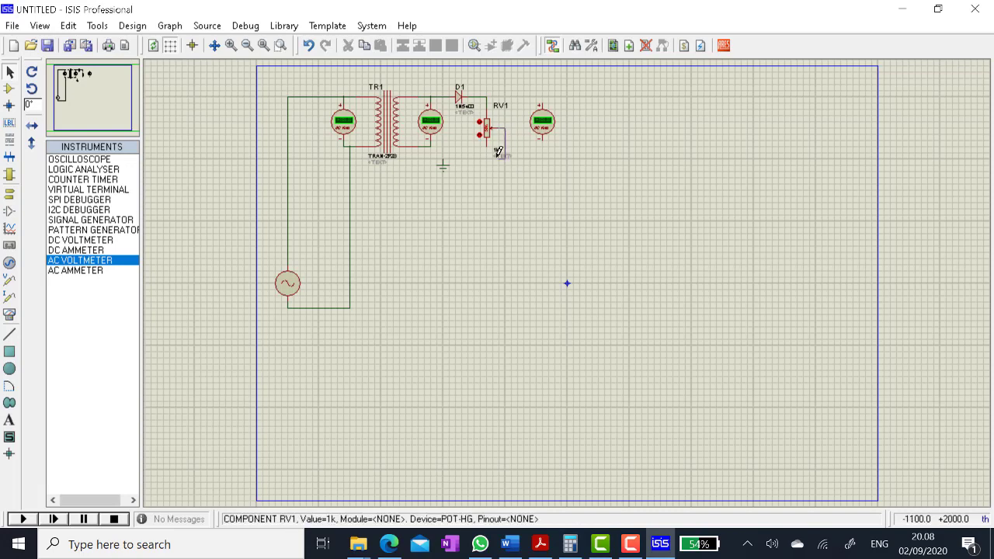
left_click(434, 144)
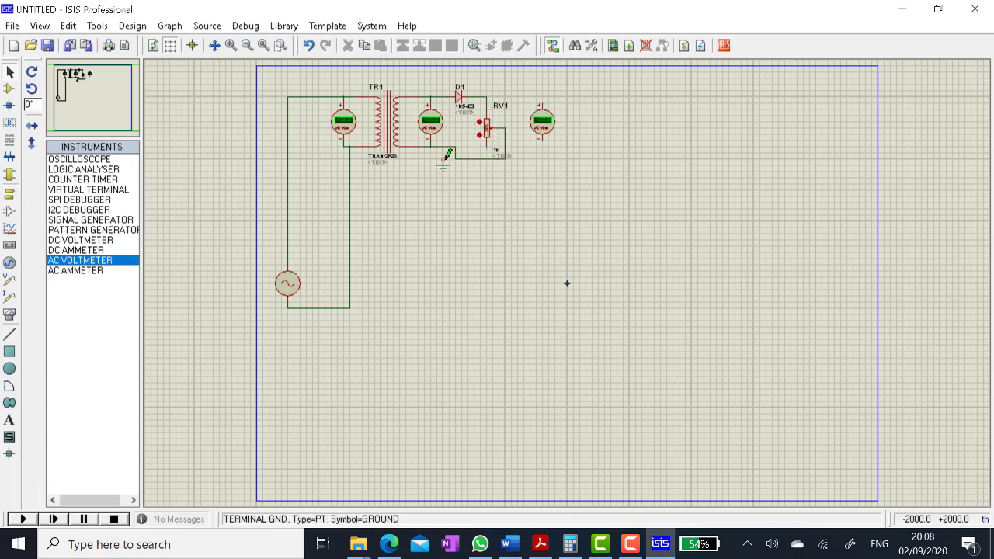
- Connect the ground terminal to the lower return wire and the third AC voltmeter across the potentiometer load
left_click(544, 96)
left_click(487, 97)
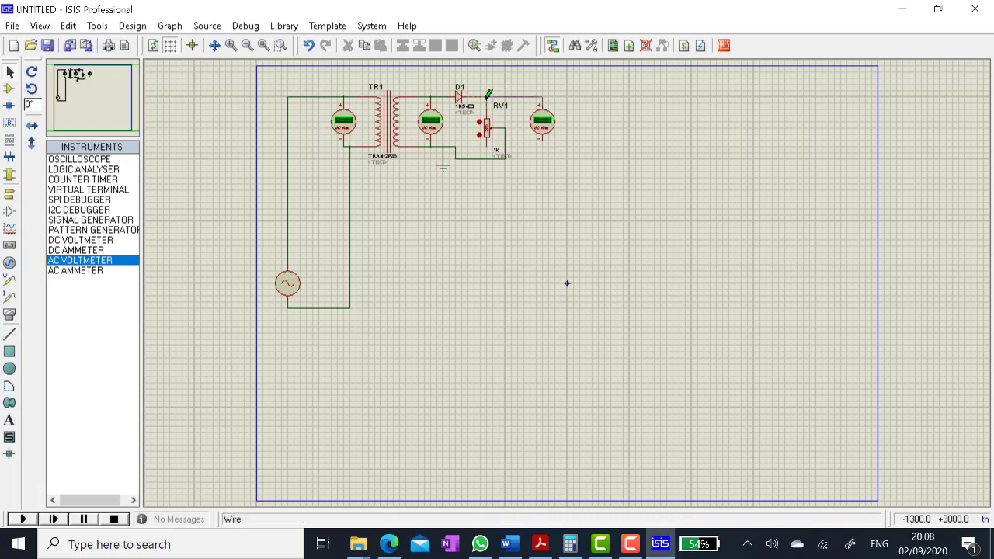
left_click(547, 135)
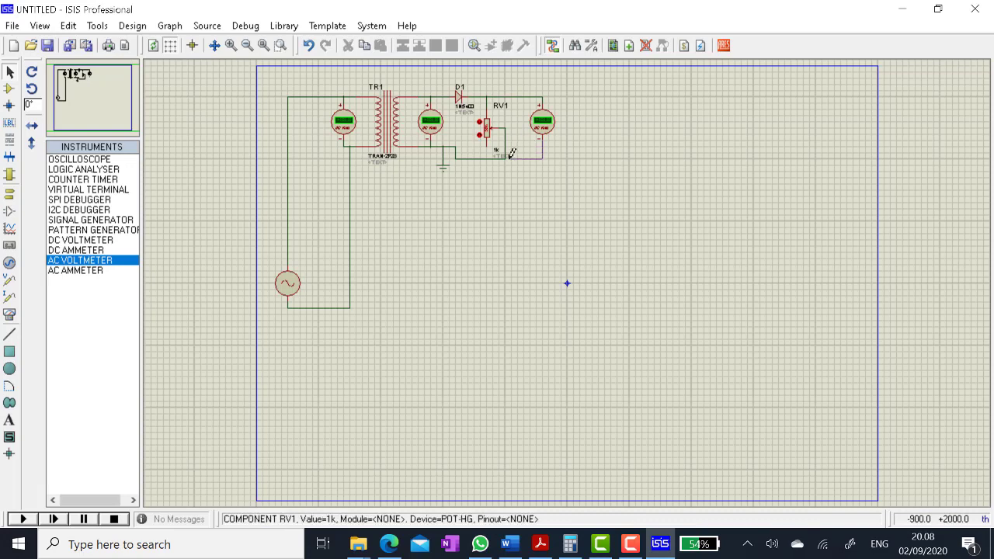
left_click(507, 155)
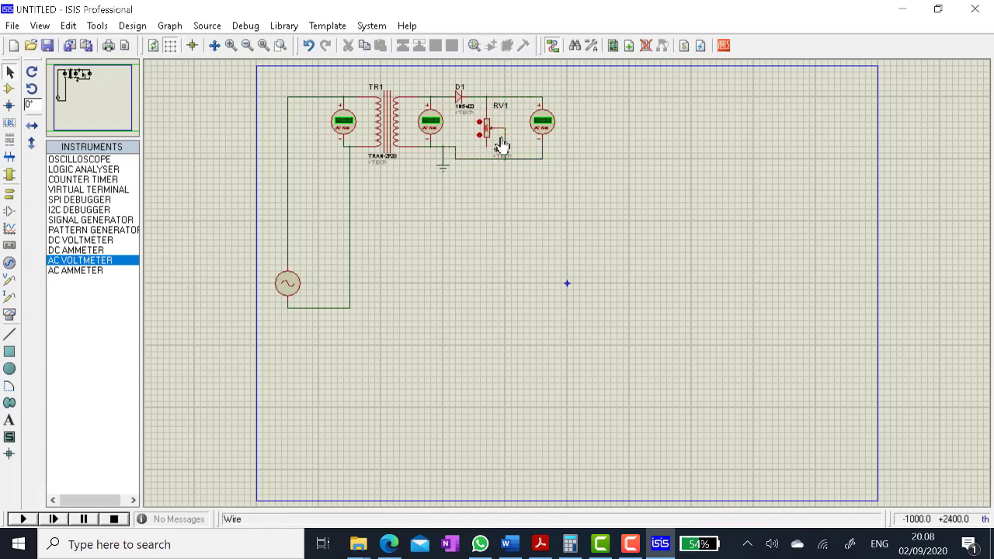
- Set the alternator's amplitude to 311 V and its frequency to 50 Hz
right_click(289, 287)
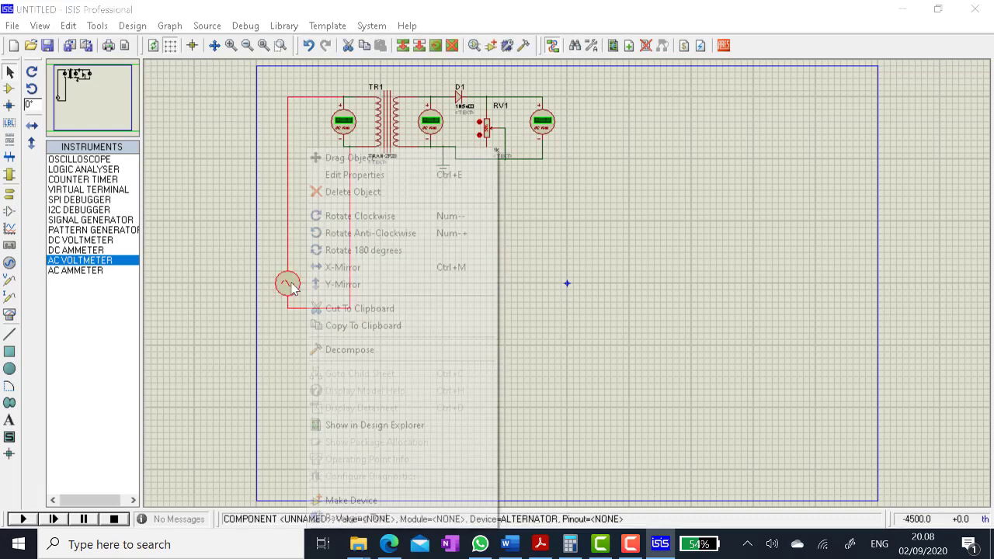
left_click(346, 175)
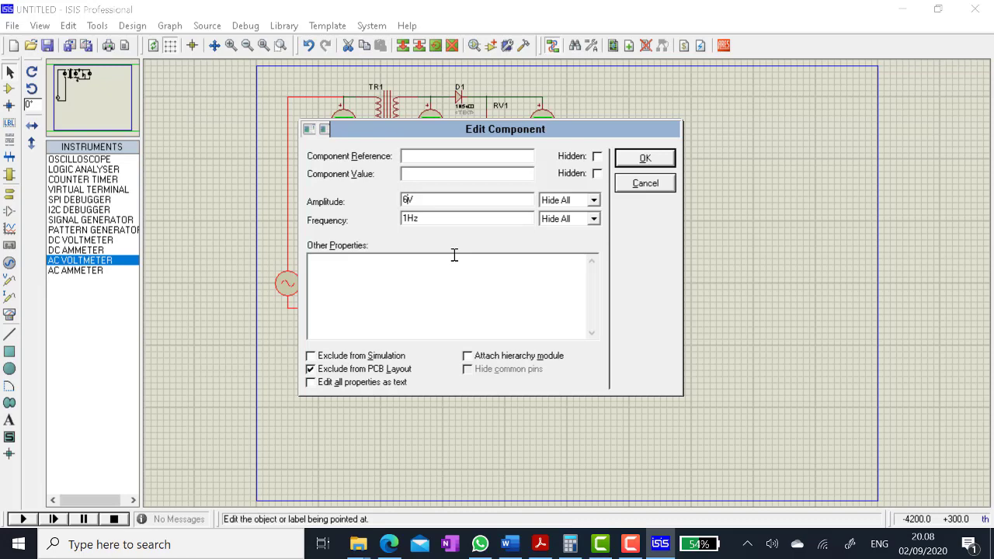
key("BackSpace")
type("311")
key("BackSpace")
type("50")
left_click(652, 160)
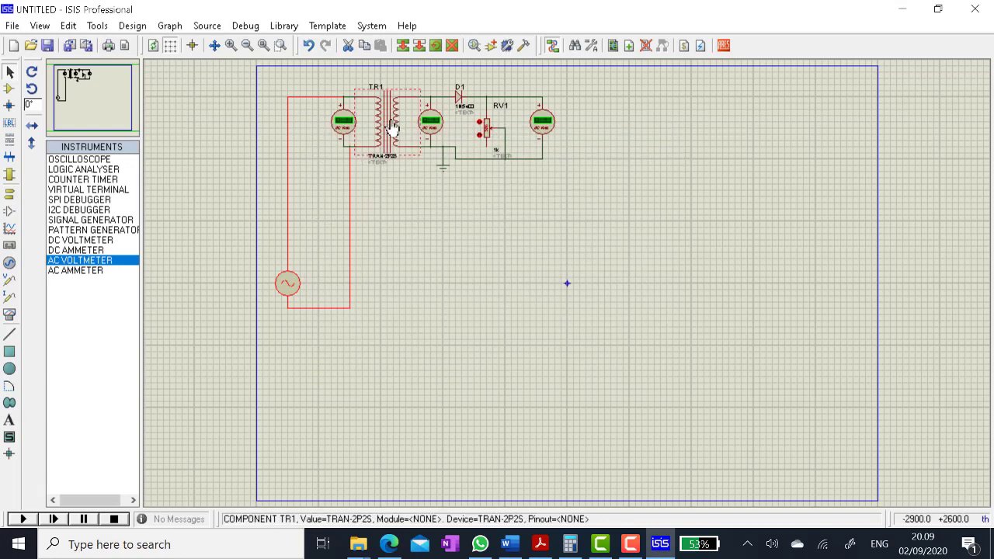
- Open the properties of transformer TR1 at its coupling factor
left_click_drag(392, 128, 400, 130)
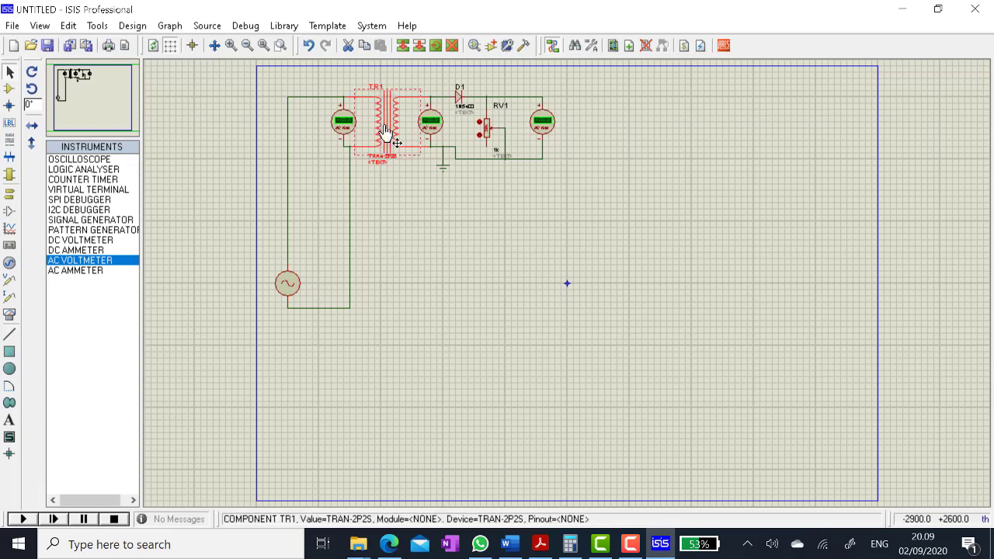
left_click(387, 131)
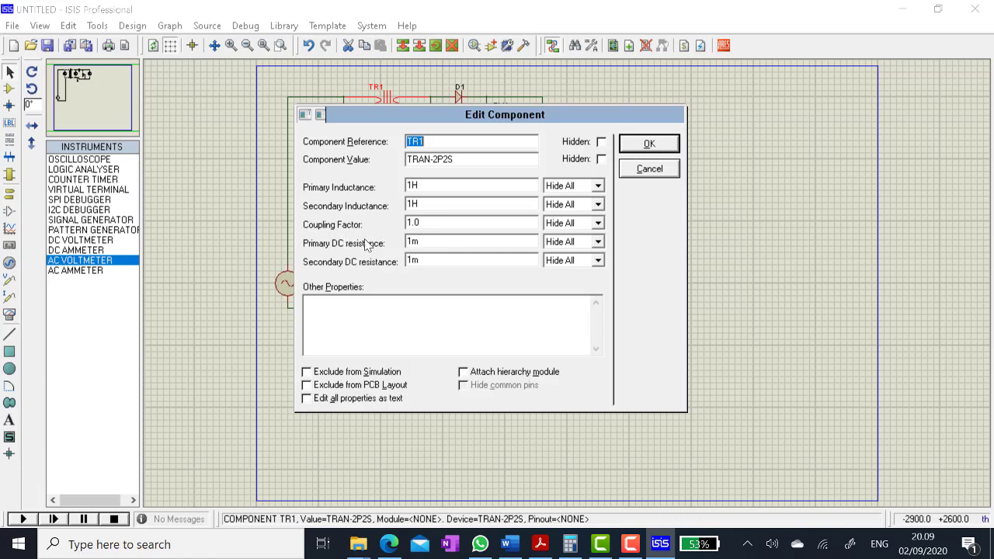
left_click(432, 224)
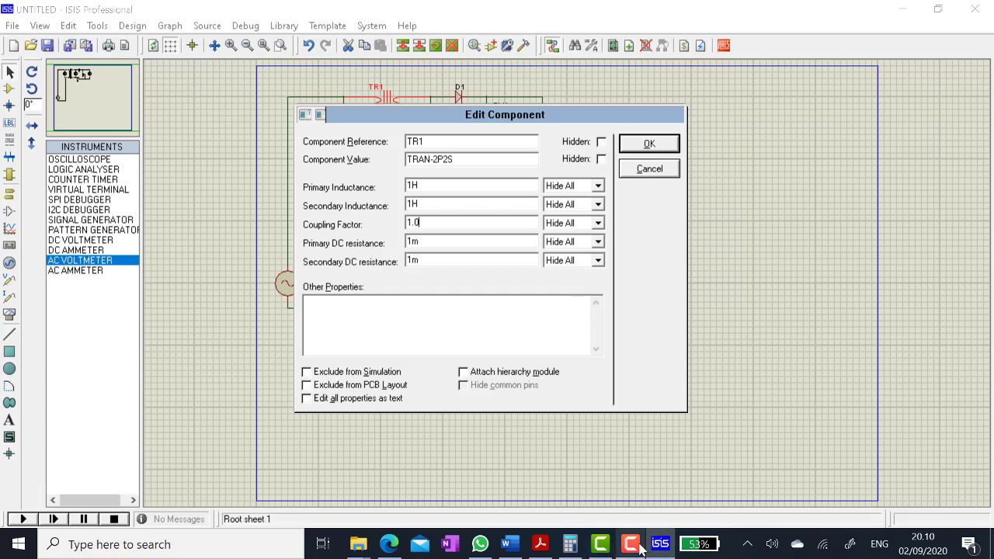
- Switch to the practicum module in Word and change the subscript of V in the item 3 table's AFG heading to rms
mouse_move(516, 550)
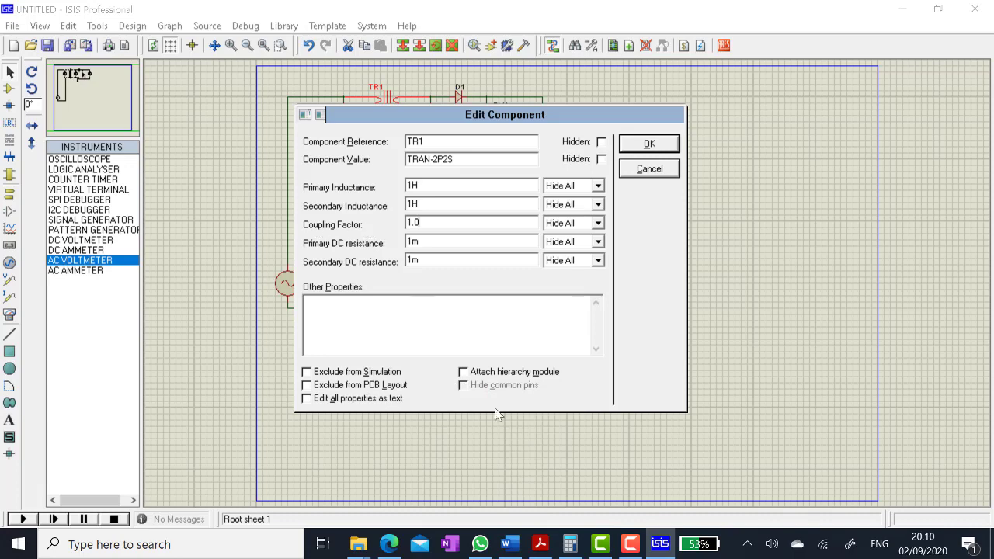
left_click(509, 548)
scroll(512, 428, "down", 5)
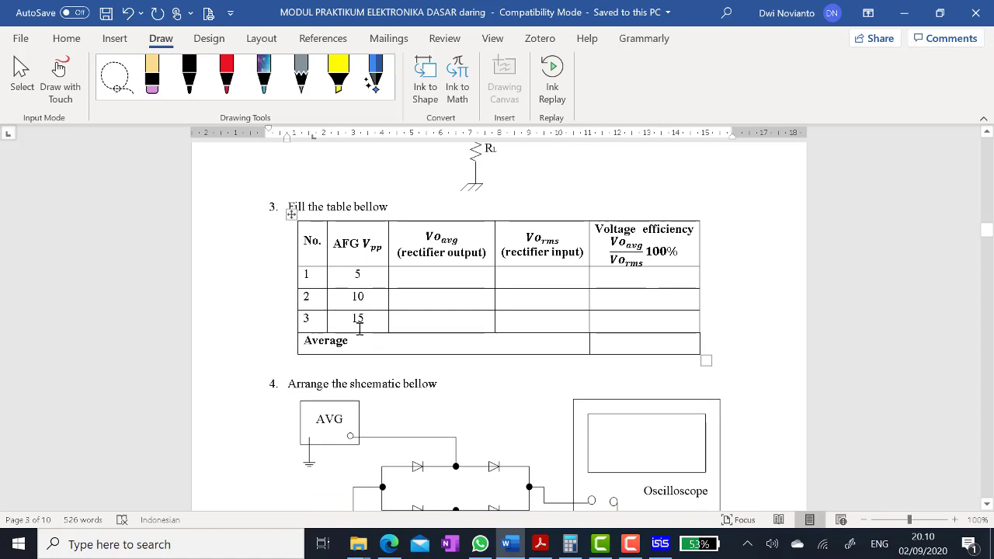
left_click_drag(362, 249, 381, 250)
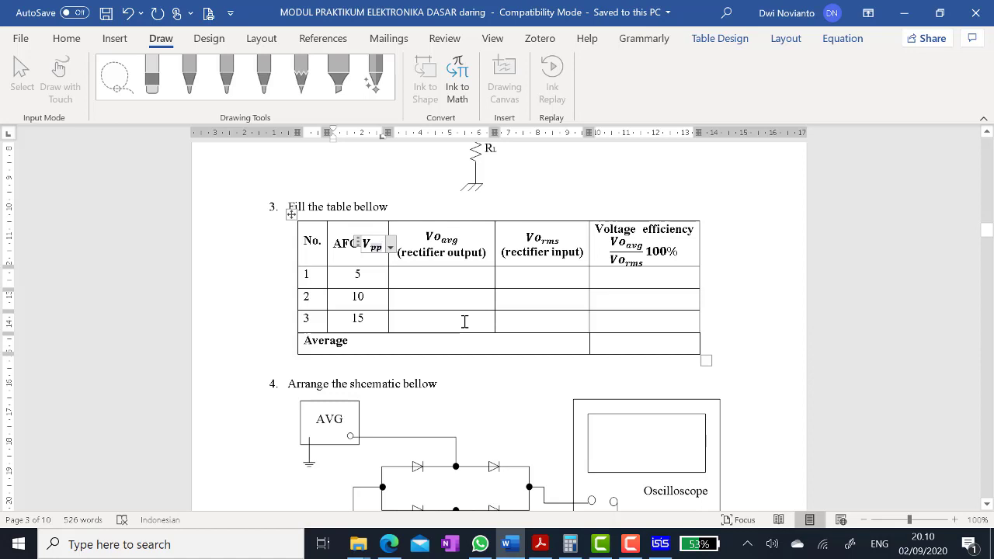
key("BackSpace")
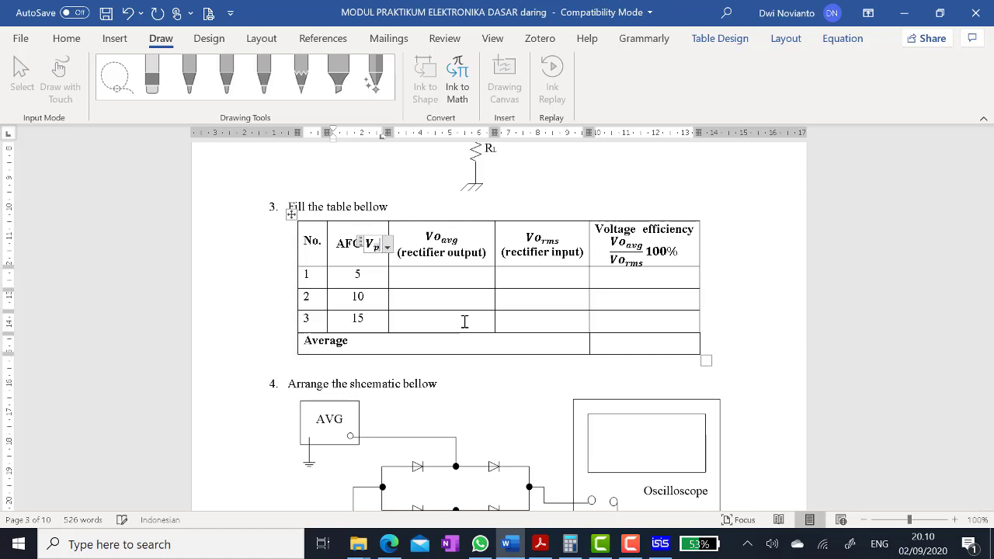
key("BackSpace")
type("rms")
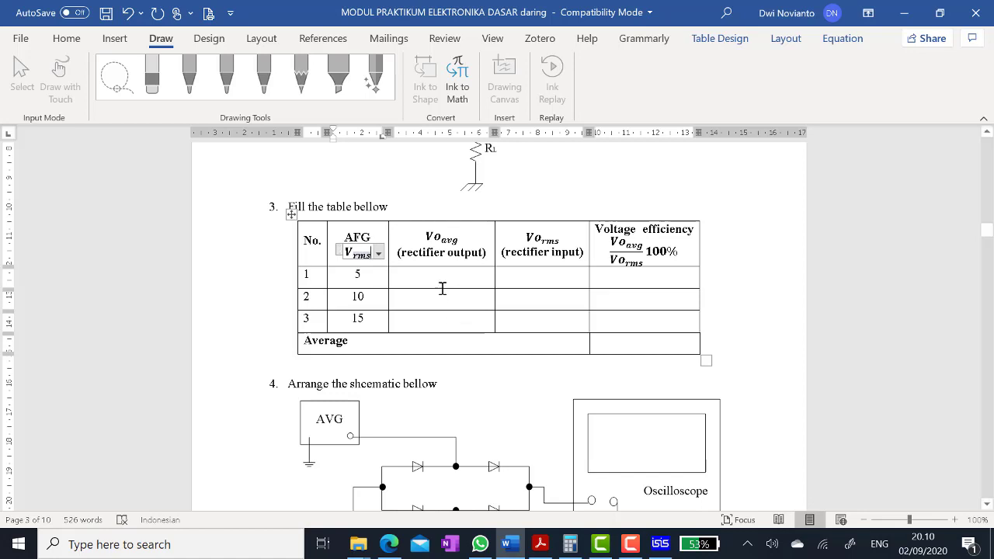
left_click(670, 284)
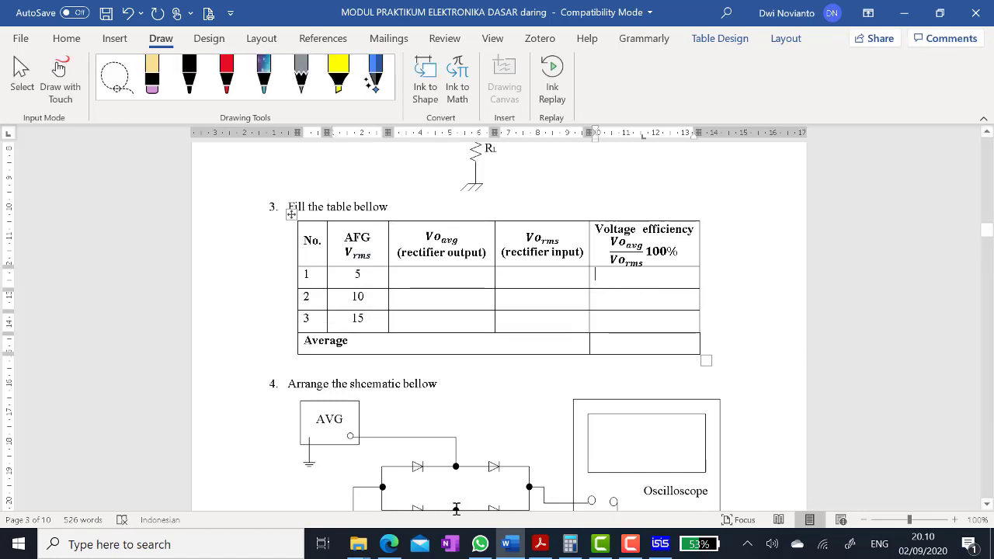
mouse_move(603, 549)
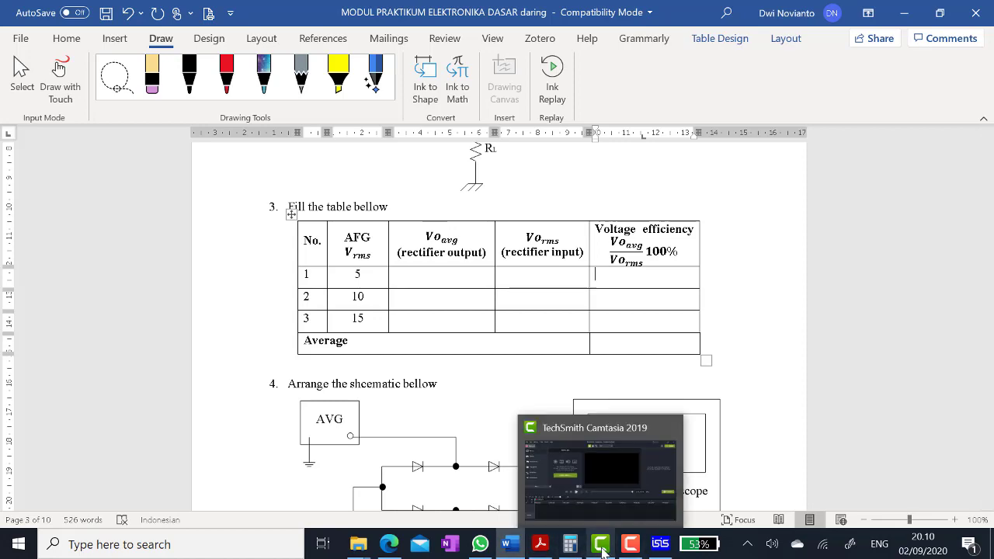
scroll(728, 326, "down", 10)
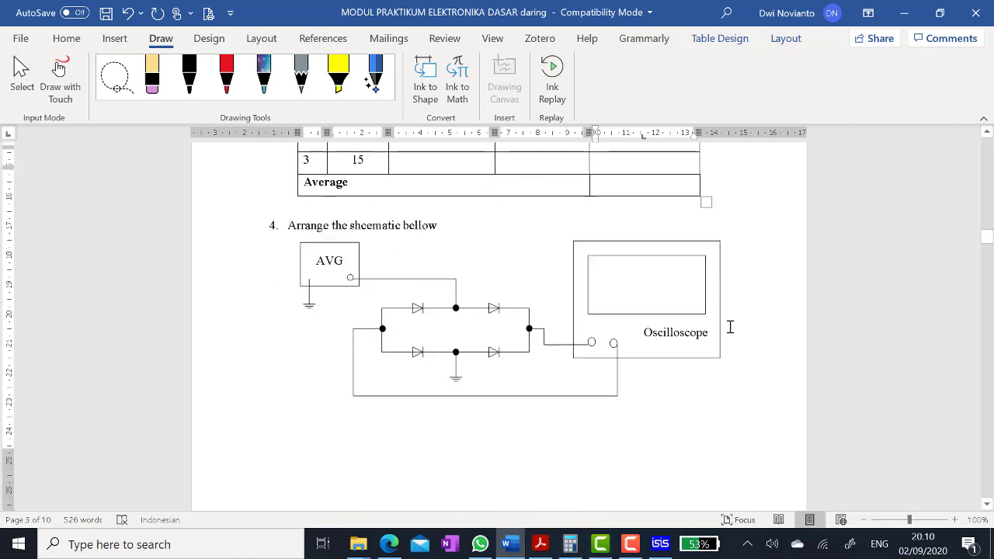
scroll(730, 327, "down", 12)
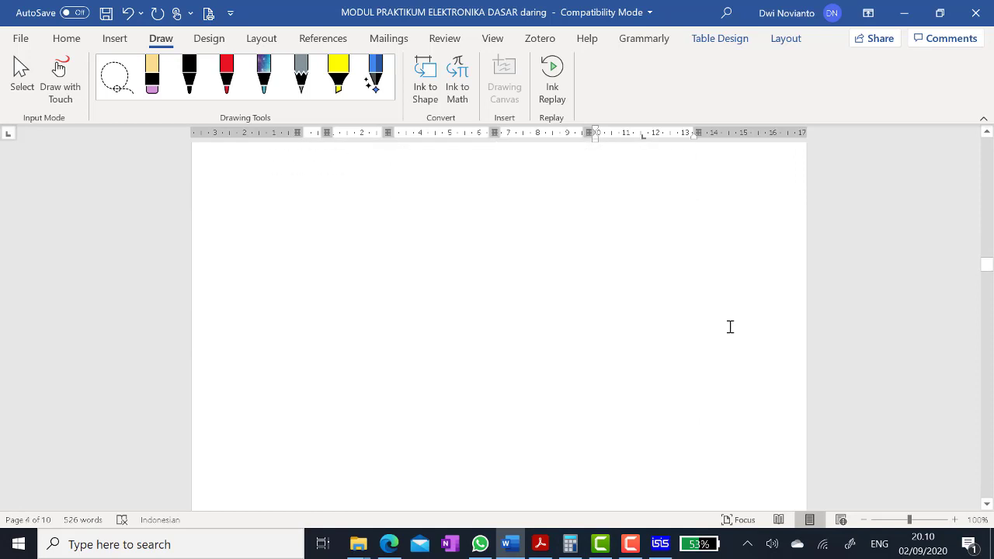
- Handwrite the transformer ratio formula Vp/Vs = Lp/Ls with the black 0.5 mm pen on the blank area of page 4
left_click(189, 74)
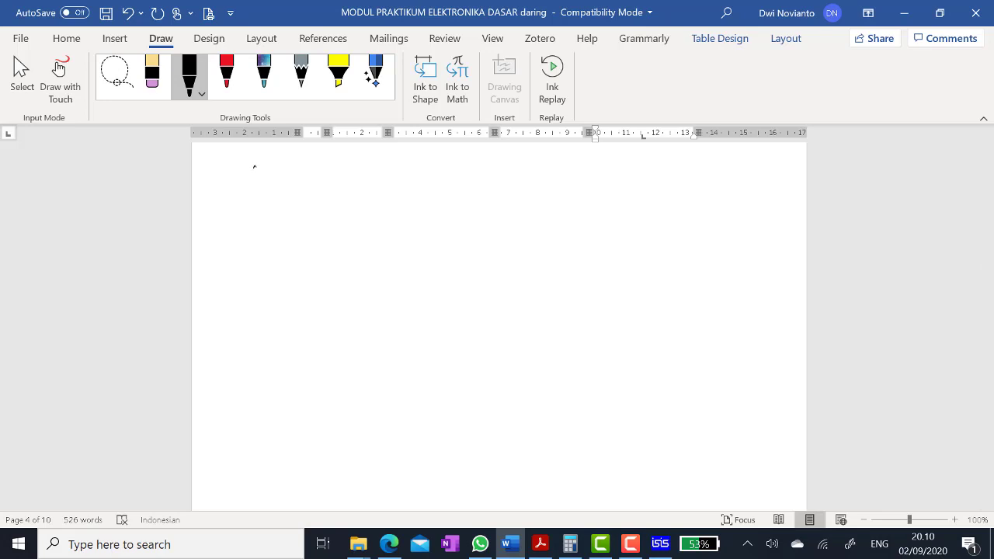
mouse_move(254, 165)
left_mouse_down()
mouse_move(274, 159)
mouse_move(277, 200)
mouse_move(276, 190)
mouse_move(306, 205)
mouse_move(280, 217)
mouse_move(283, 253)
left_mouse_up()
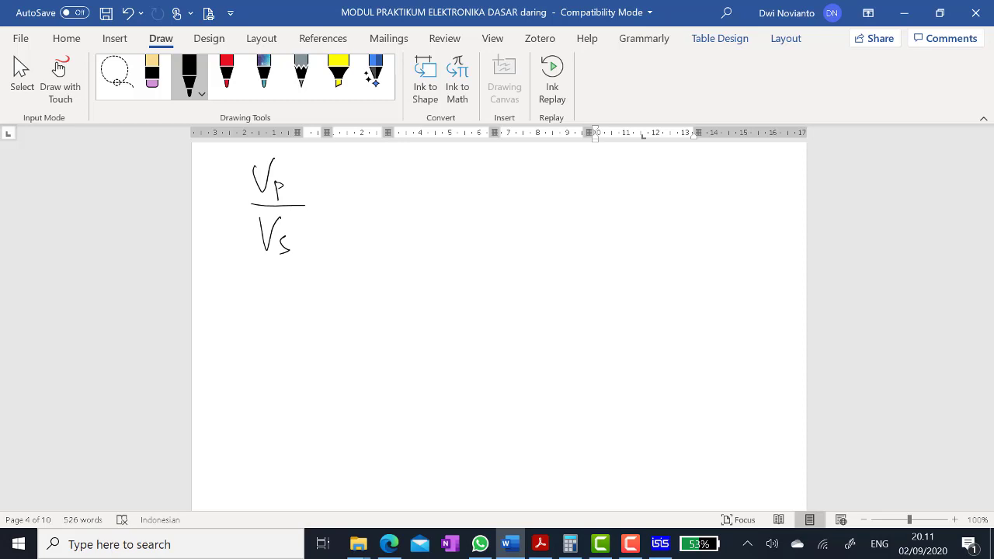
left_click_drag(315, 208, 327, 206)
mouse_move(343, 166)
left_mouse_down()
mouse_move(342, 189)
mouse_move(388, 202)
mouse_move(350, 246)
mouse_move(375, 249)
left_mouse_up()
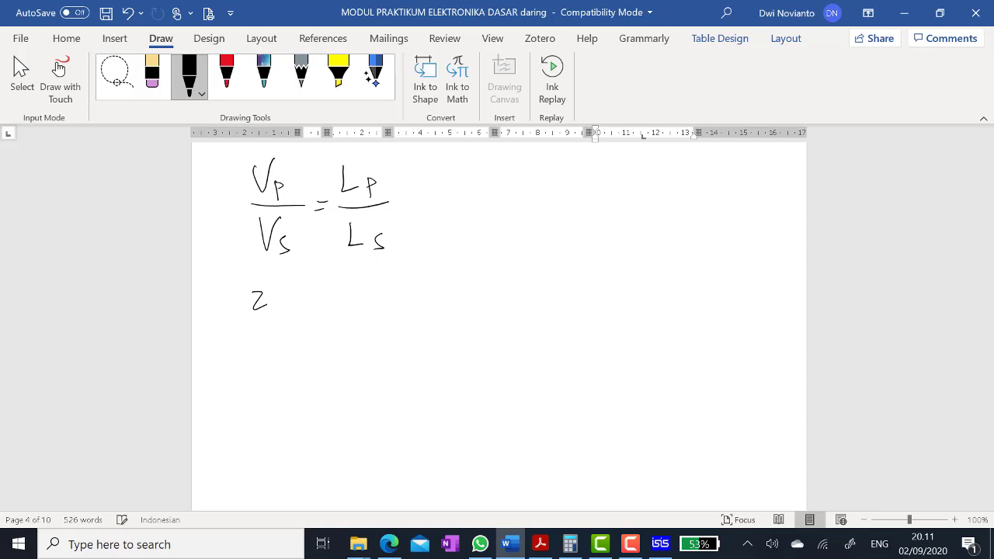
- Handwrite the substituted ratio 220/15 = x?/1 below the transformer formula
left_click_drag(307, 277, 310, 281)
mouse_move(290, 333)
left_mouse_down()
mouse_move(286, 351)
mouse_move(302, 329)
left_mouse_up()
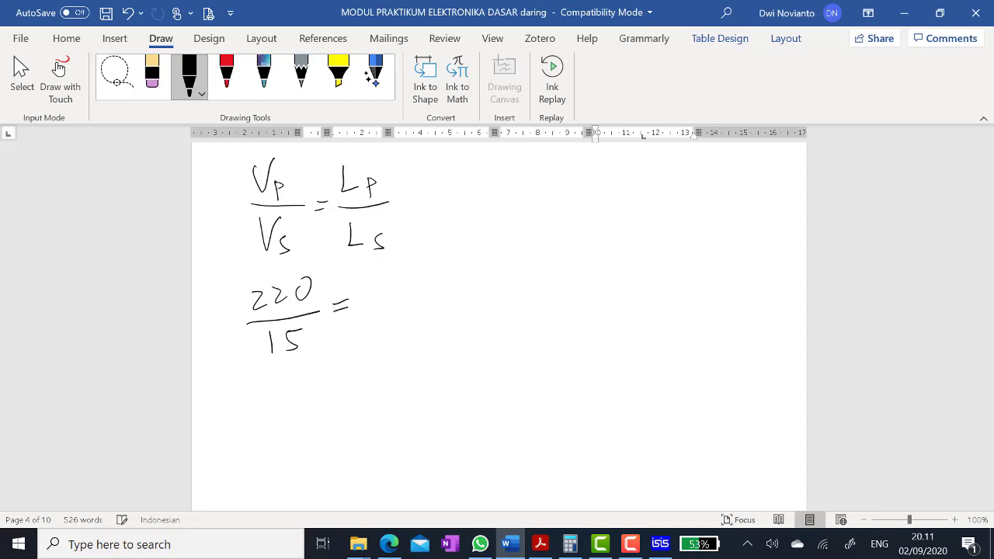
mouse_move(363, 303)
left_mouse_down()
mouse_move(415, 295)
mouse_move(385, 337)
left_mouse_up()
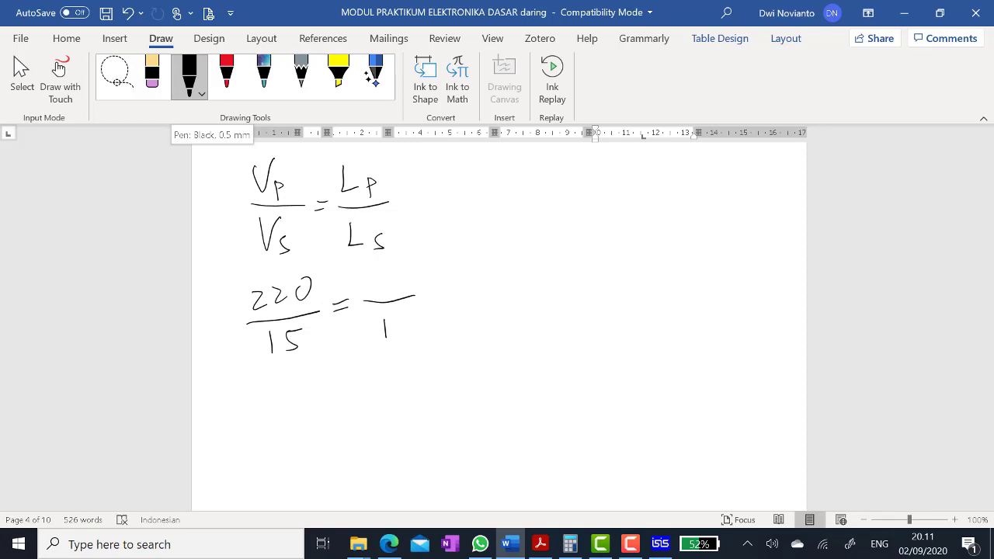
mouse_move(382, 271)
left_mouse_down()
mouse_move(373, 287)
mouse_move(396, 274)
left_mouse_up()
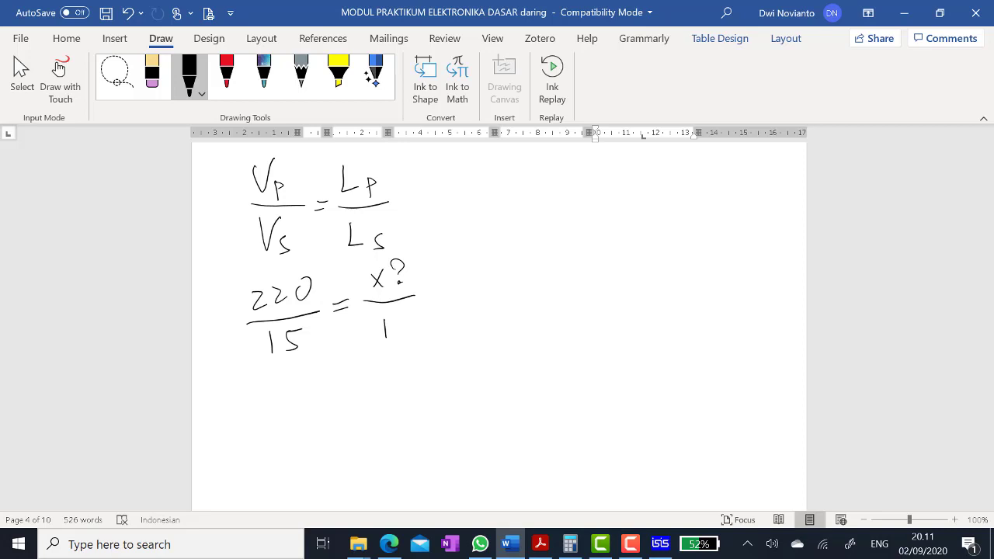
- Handwrite the solution lines 15x = 220 and x = 220/15 below the ratio, ending with an equals sign for the result
left_click(293, 374)
mouse_move(273, 378)
left_mouse_down()
mouse_move(273, 392)
mouse_move(325, 386)
mouse_move(313, 390)
left_mouse_up()
left_click_drag(347, 372, 387, 381)
left_click_drag(399, 360, 403, 359)
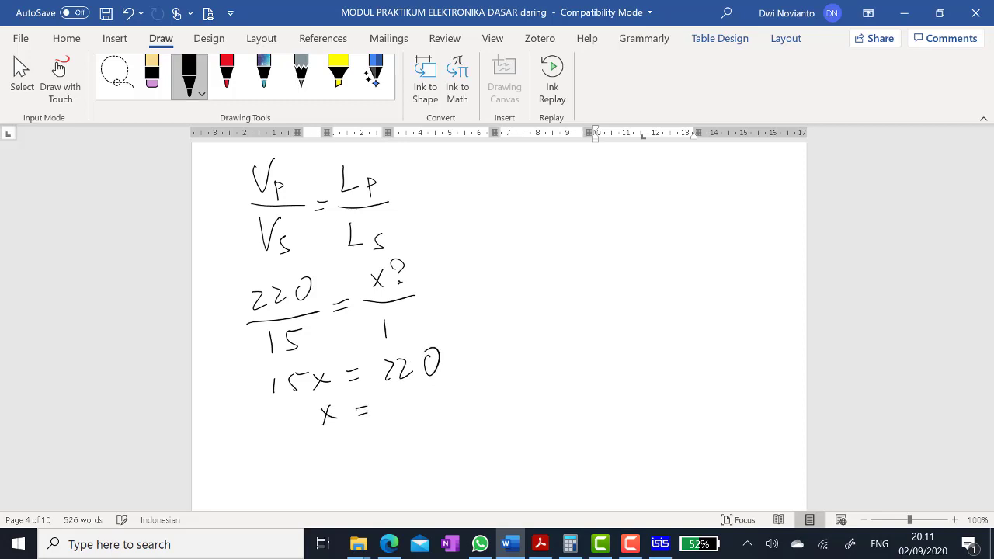
left_click_drag(424, 399, 427, 386)
mouse_move(440, 383)
left_mouse_down()
mouse_move(417, 422)
mouse_move(440, 417)
left_mouse_up()
mouse_move(448, 402)
left_mouse_down()
mouse_move(447, 416)
mouse_move(459, 400)
left_mouse_up()
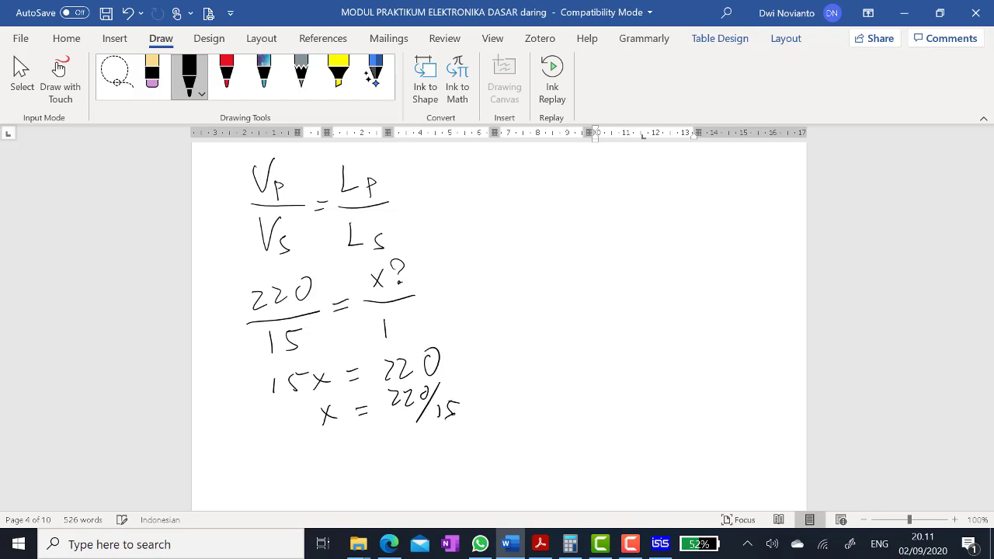
left_click_drag(362, 447, 377, 454)
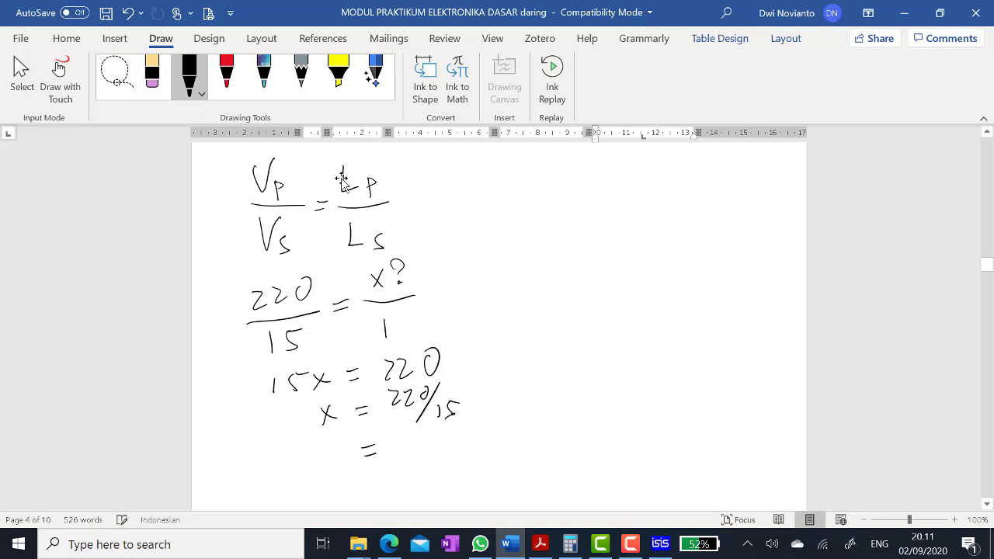
- Divide 220 by 15 in Calculator and handwrite the rounded result 14,67 after the last equals sign in the Word notes
left_click(570, 545)
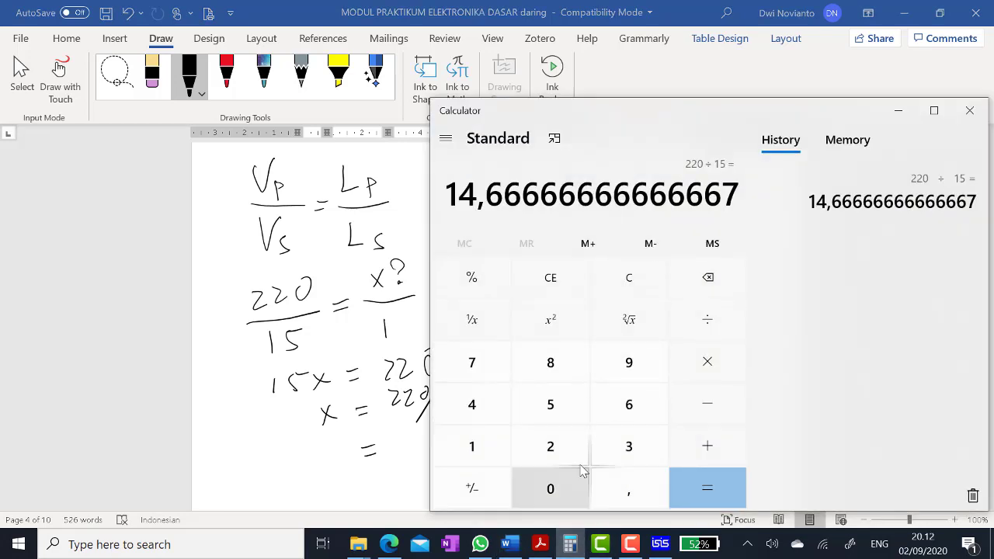
double_click(556, 446)
left_click(555, 486)
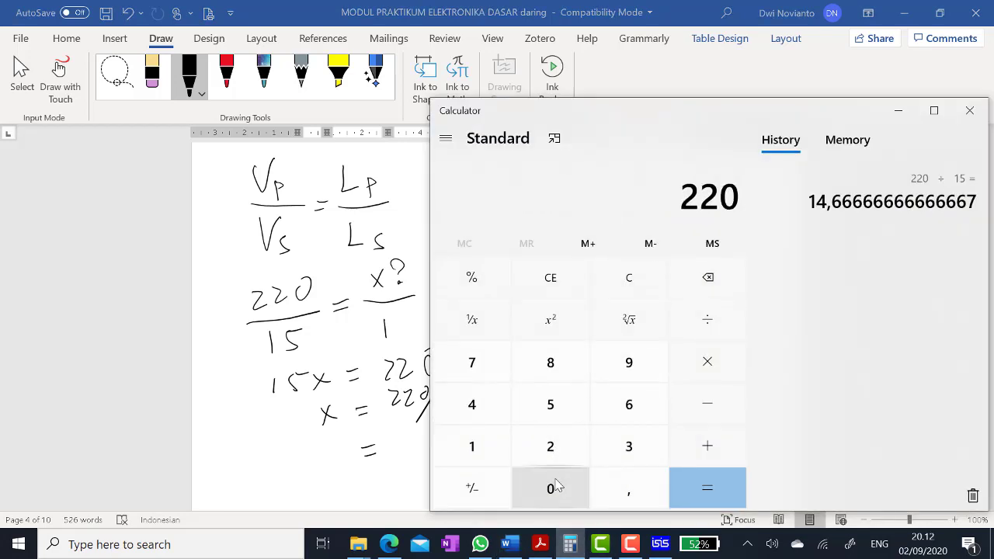
left_click(706, 320)
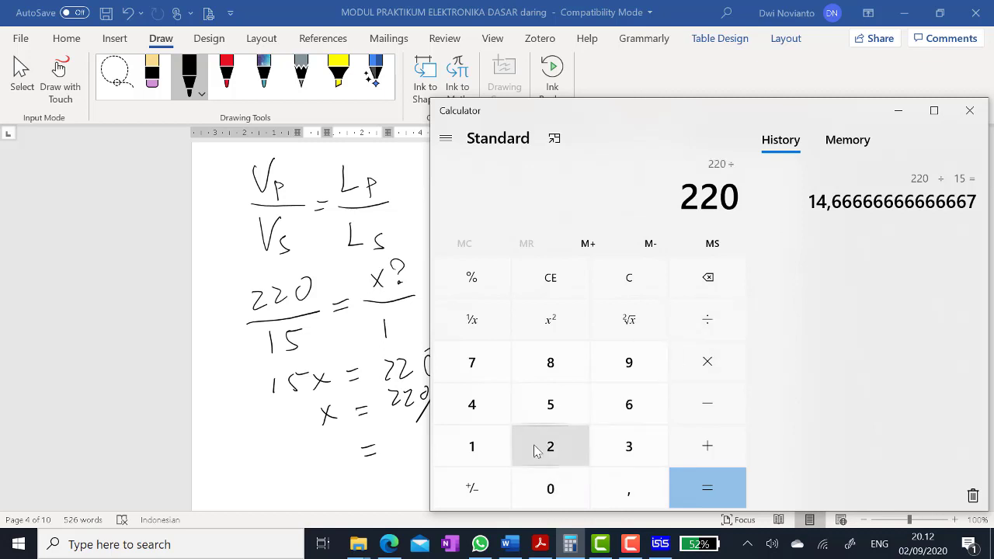
left_click(496, 453)
left_click(561, 407)
left_click(707, 488)
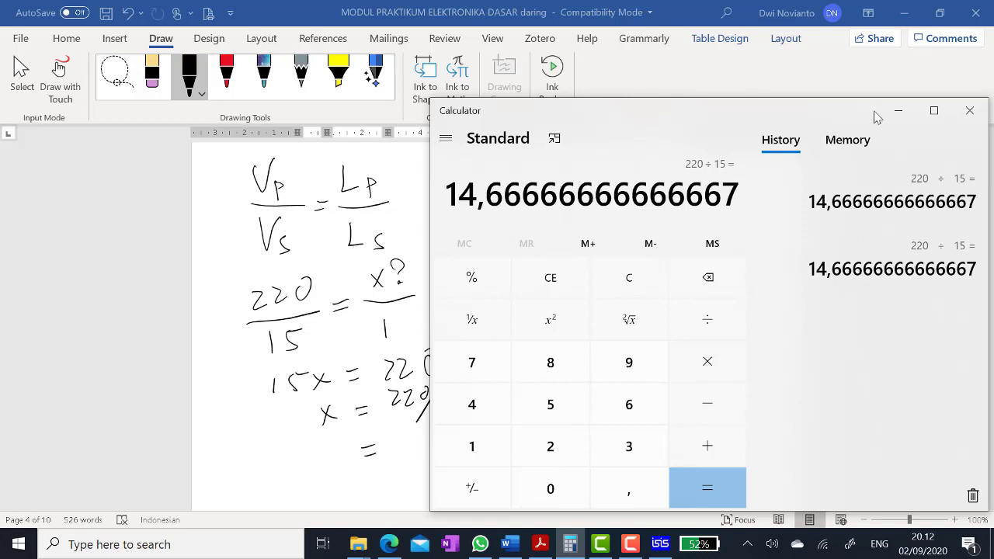
left_click(897, 111)
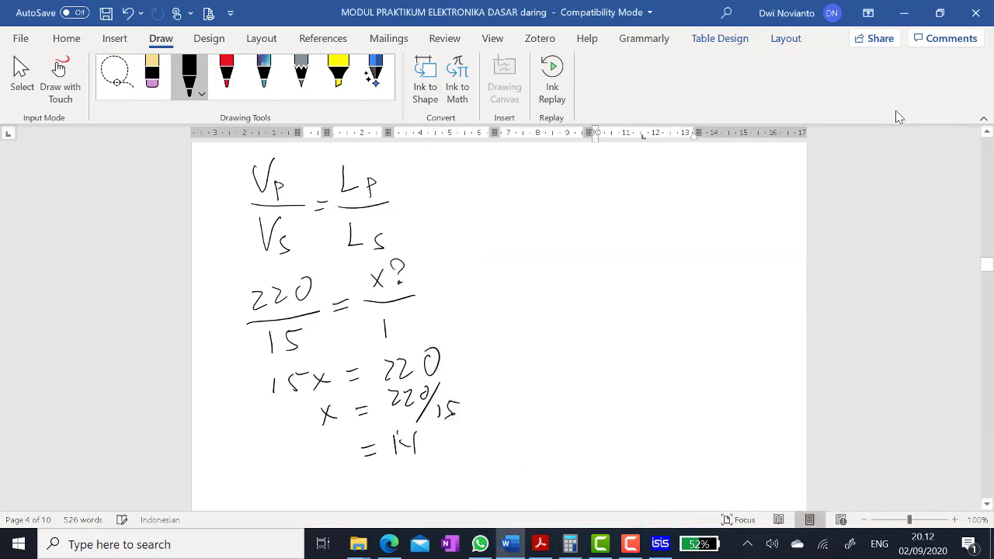
left_click_drag(440, 434, 434, 443)
- Switch back to ISIS and set transformer TR1's coupling factor using the calculated ratio 14.67
left_click(660, 544)
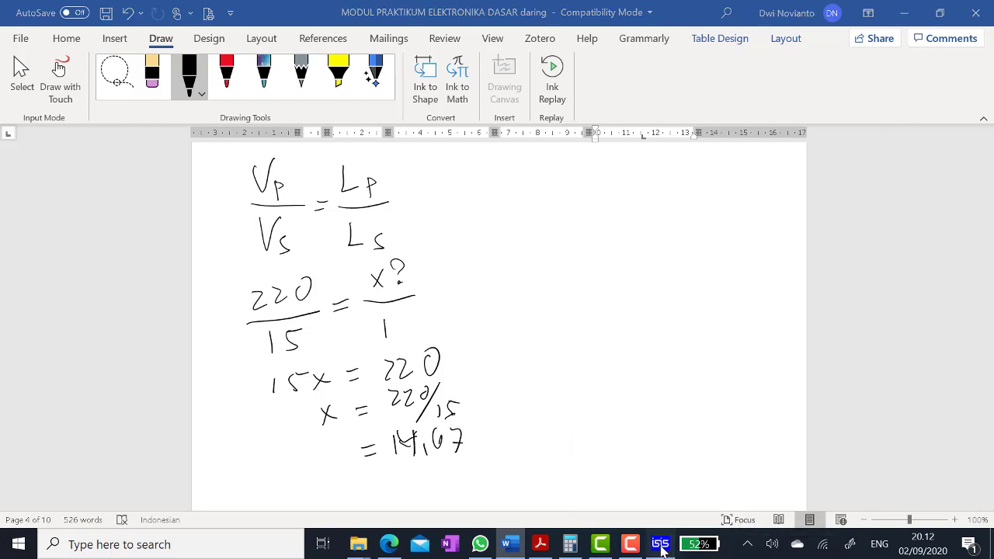
key("BackSpace")
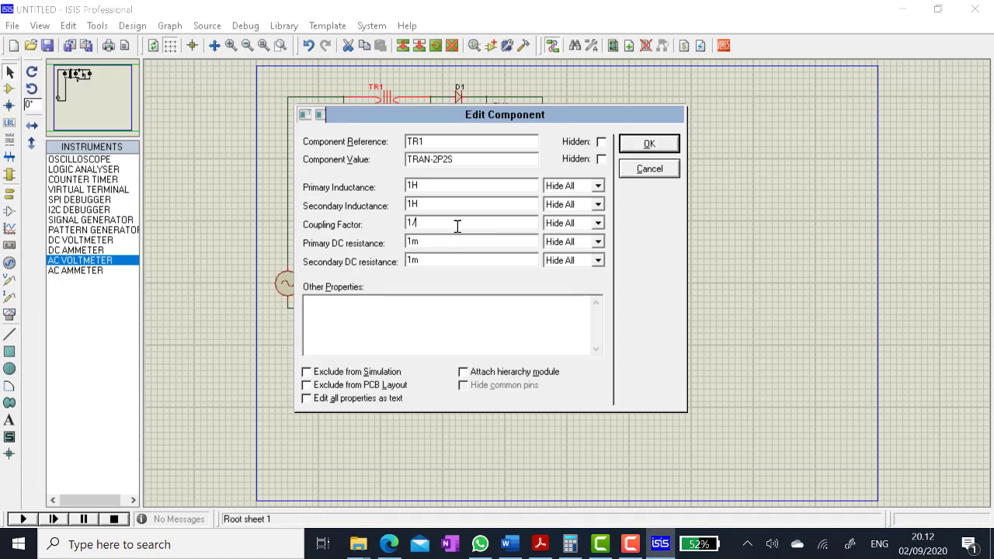
type("4.67")
left_click(647, 144)
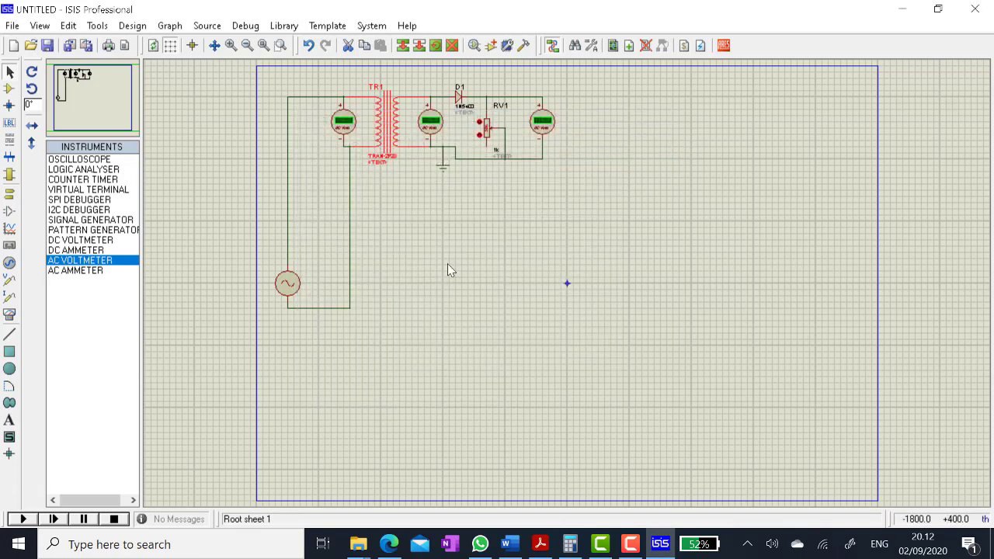
left_click(430, 240)
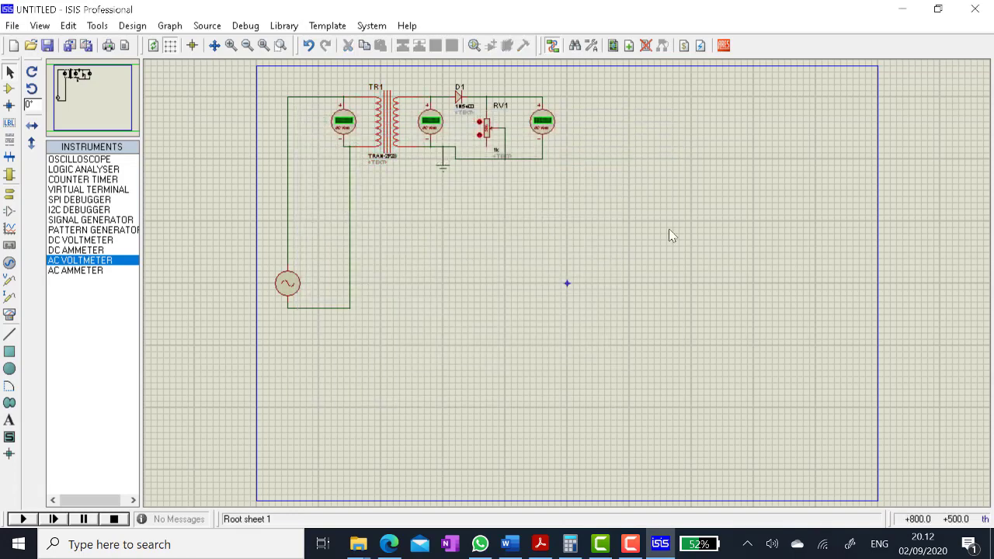
- Re-centre and enlarge the schematic view to examine the whole rectifier circuit from the alternator to the load voltmeter
left_click(214, 45)
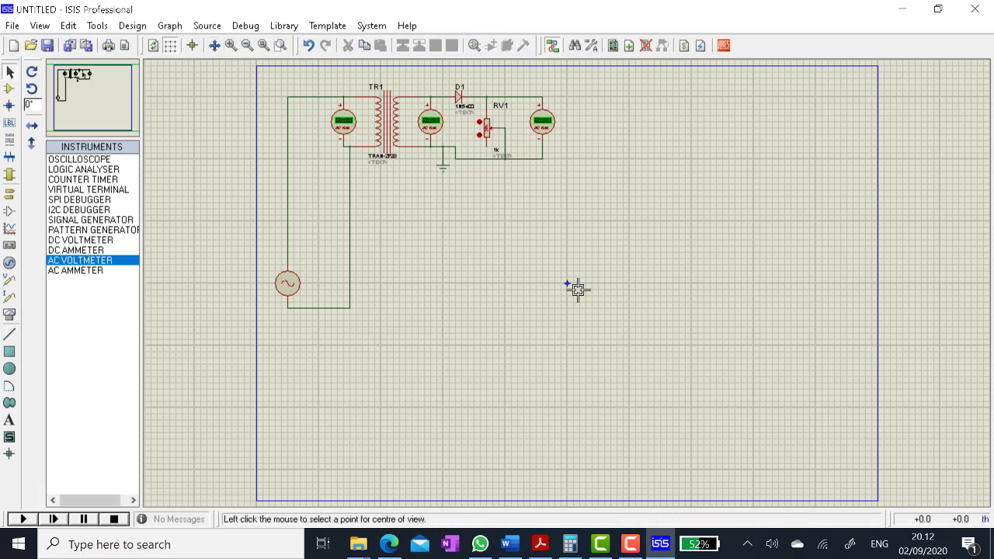
left_click(266, 81)
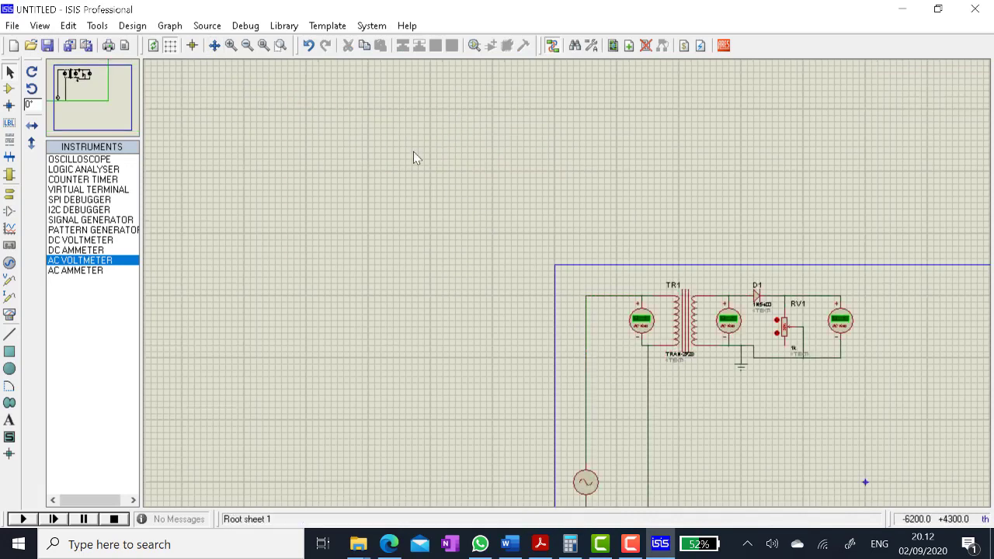
left_click(263, 45)
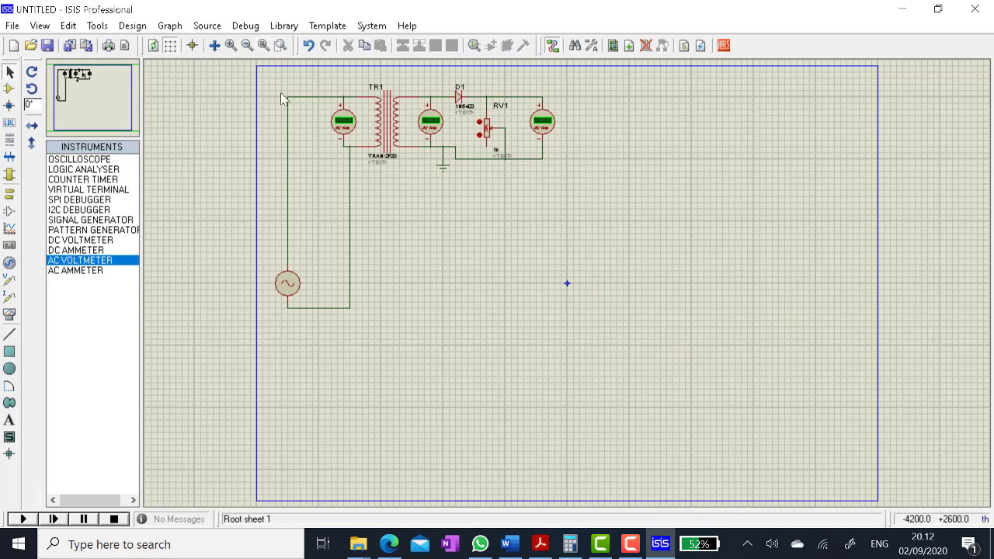
left_click(215, 46)
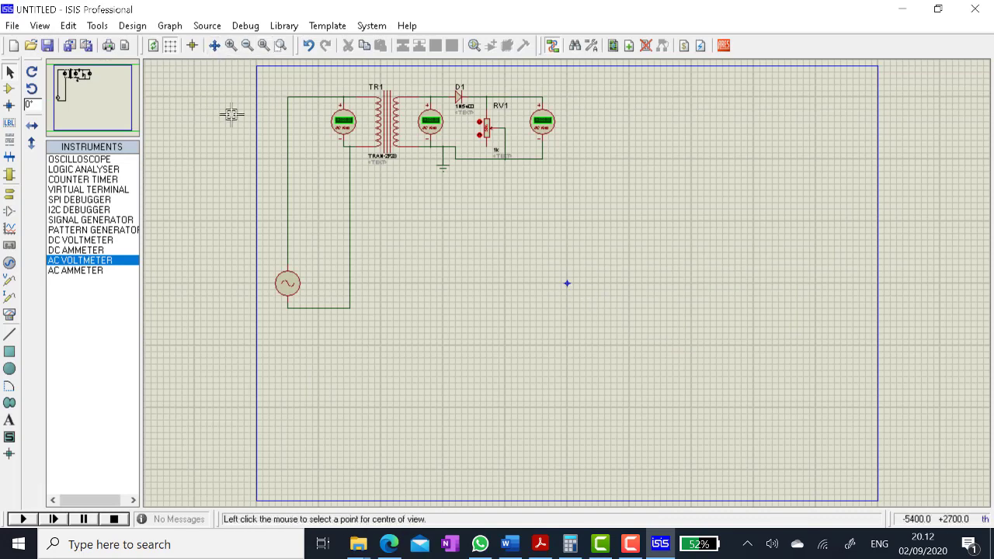
left_click(266, 82)
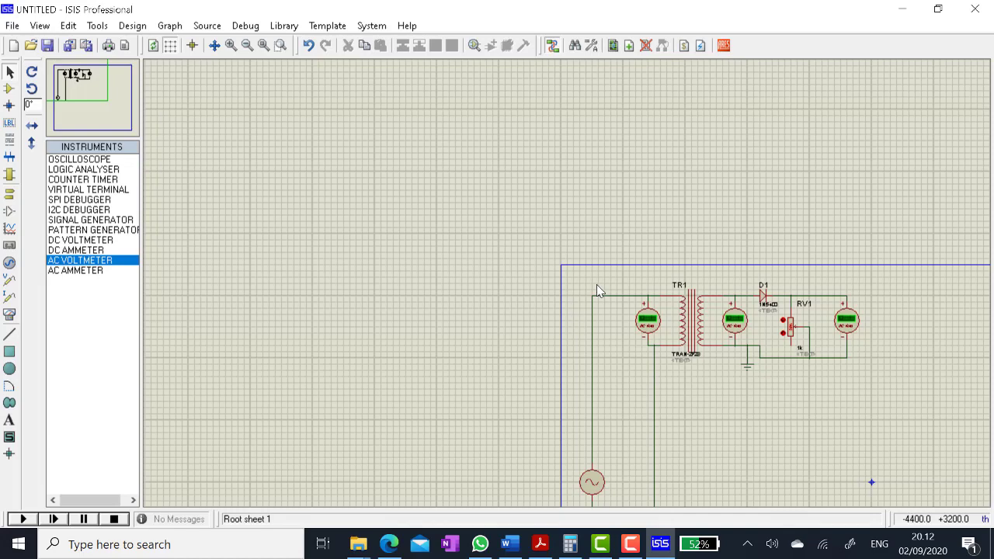
left_click(265, 46)
left_click(215, 45)
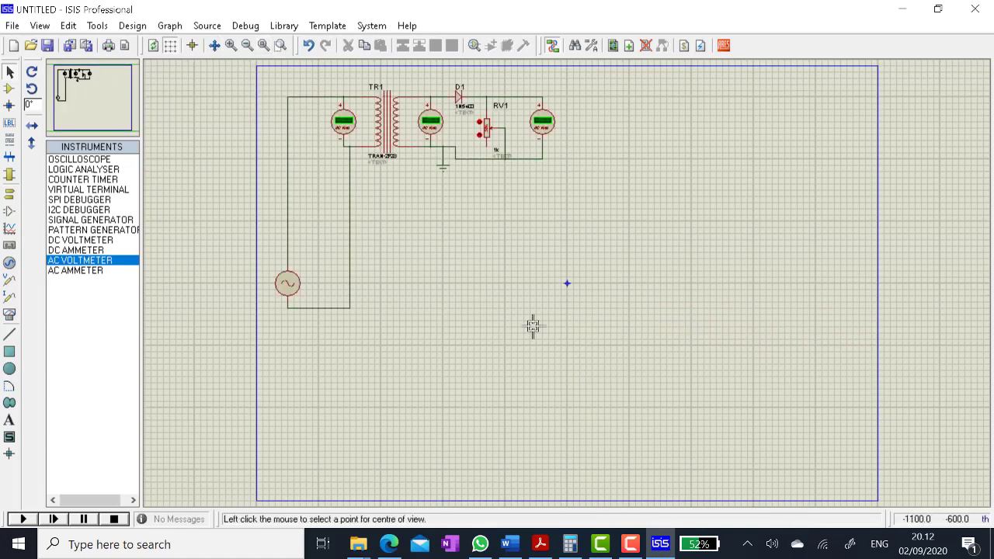
left_click(589, 329)
scroll(429, 239, "up", 1)
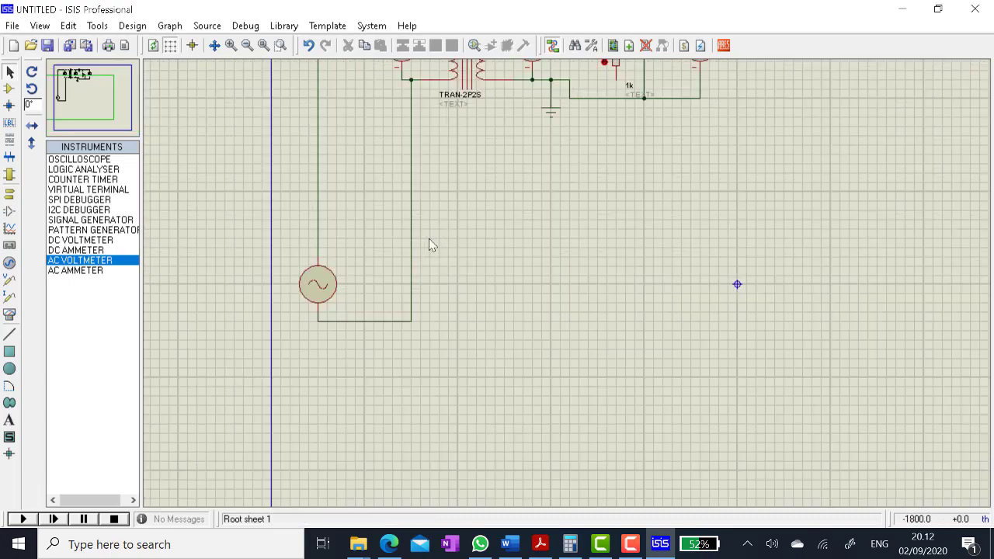
scroll(429, 238, "down", 1)
scroll(550, 175, "up", 1)
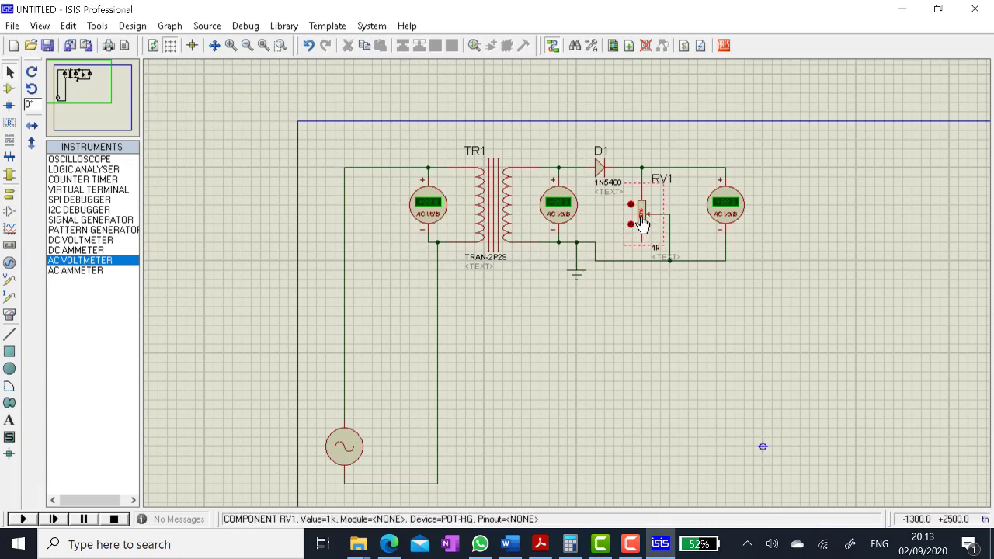
- Switch to the practicum module in Word and check load resistor RL in the item 2 circuit and the item 3 table
left_click(519, 546)
scroll(611, 288, "up", 10)
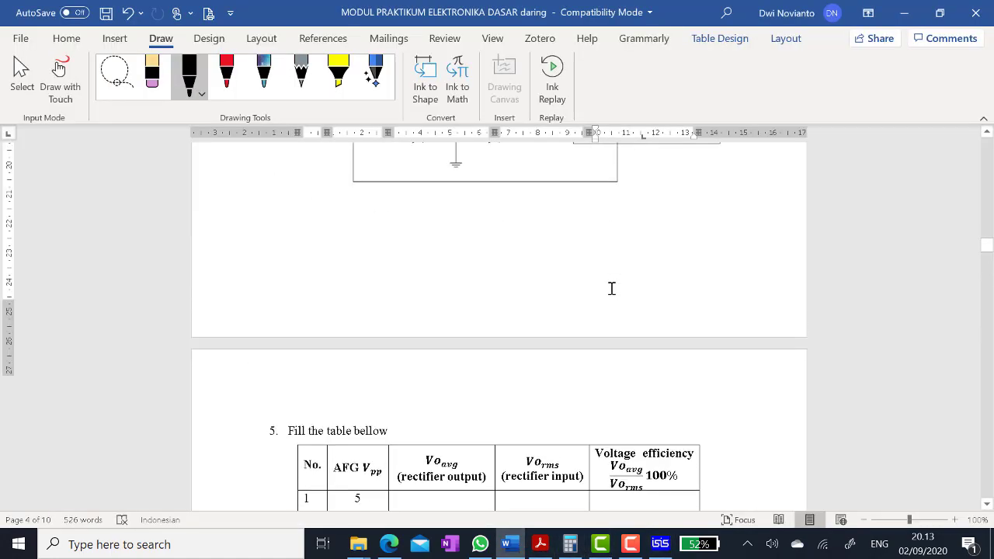
scroll(611, 288, "up", 15)
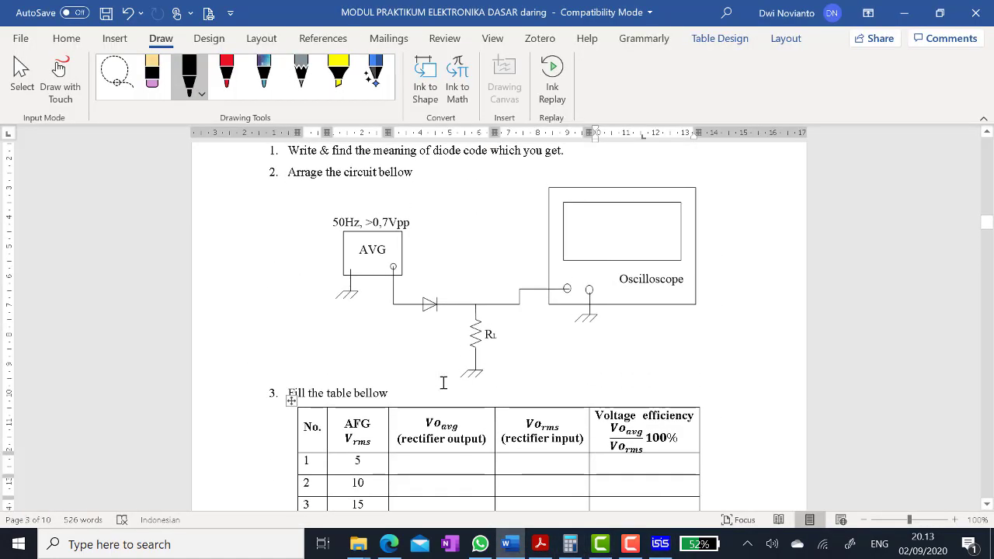
left_click(501, 337)
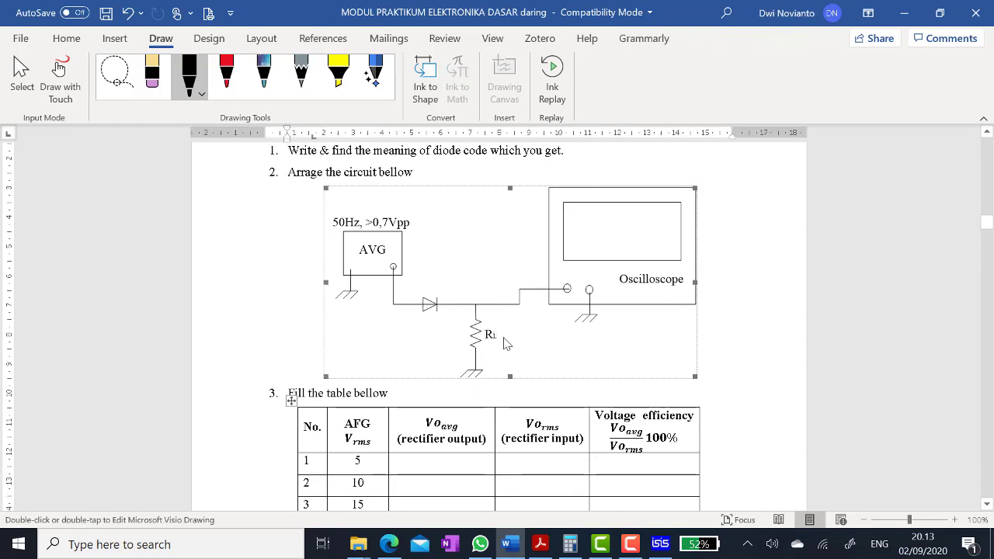
left_click(786, 359)
scroll(529, 382, "down", 3)
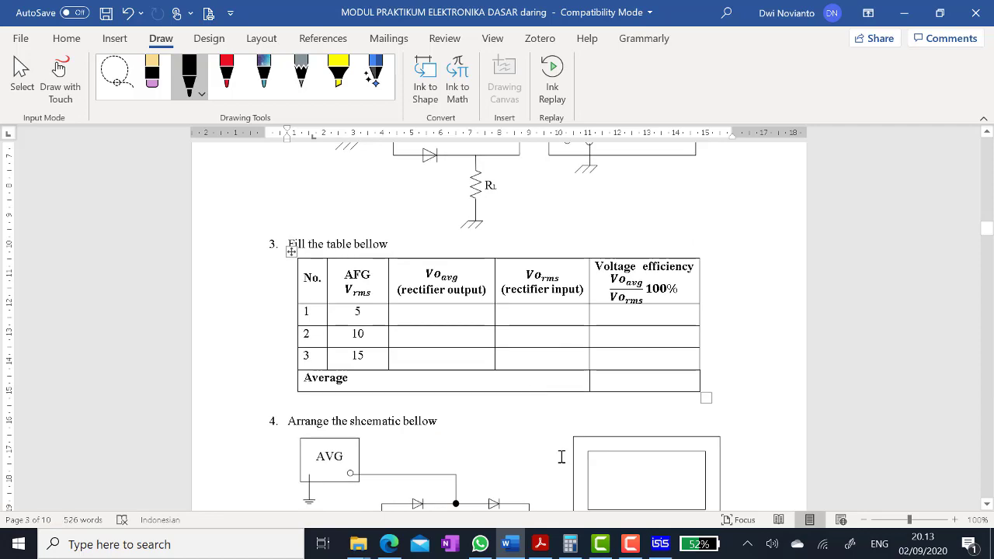
- Return to ISIS and set the resistance of potentiometer RV1 to 100k
left_click(662, 545)
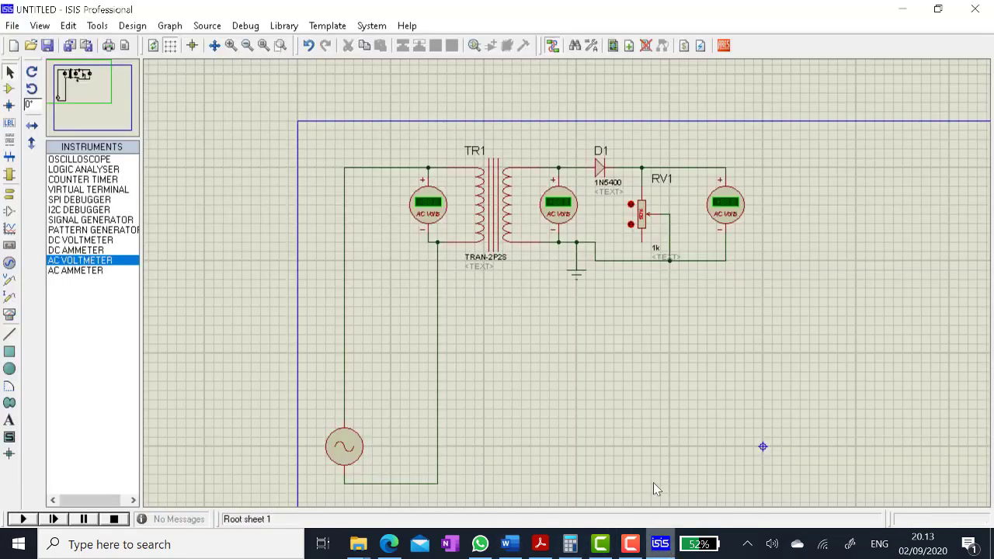
right_click(644, 216)
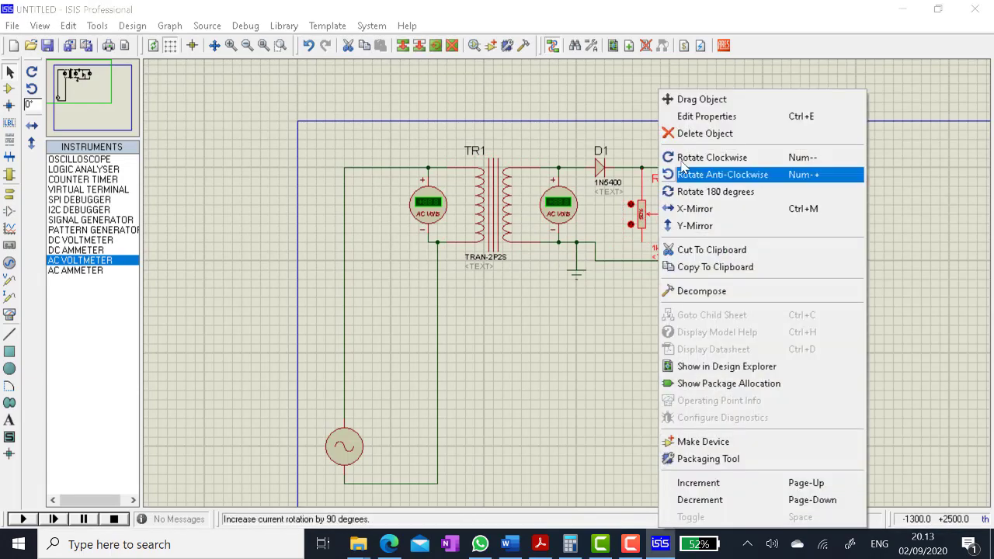
left_click(699, 116)
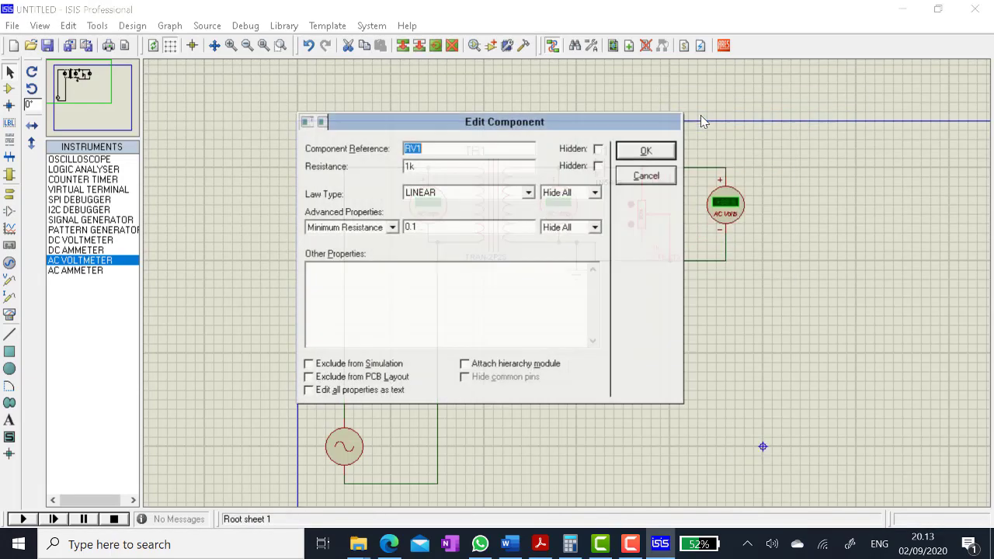
left_click(410, 166)
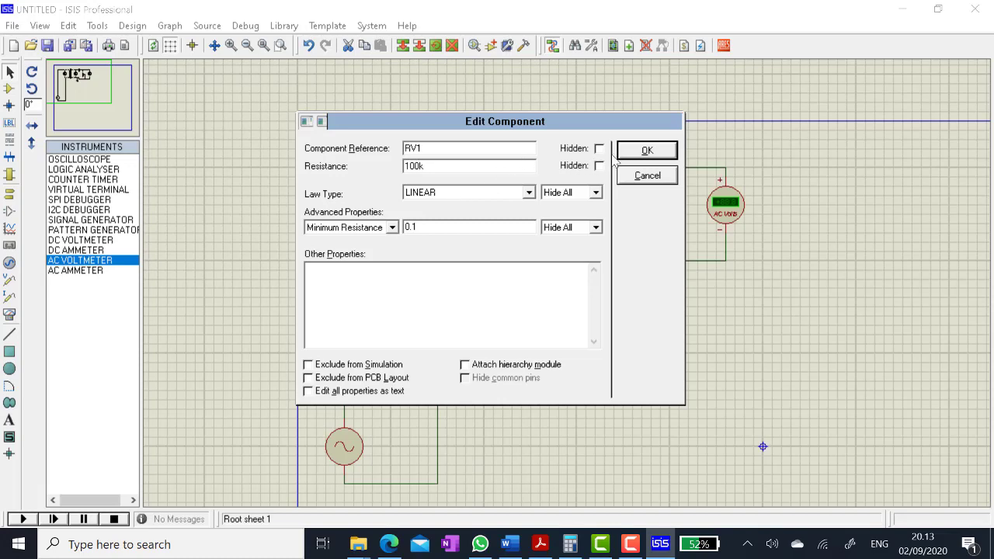
left_click(645, 151)
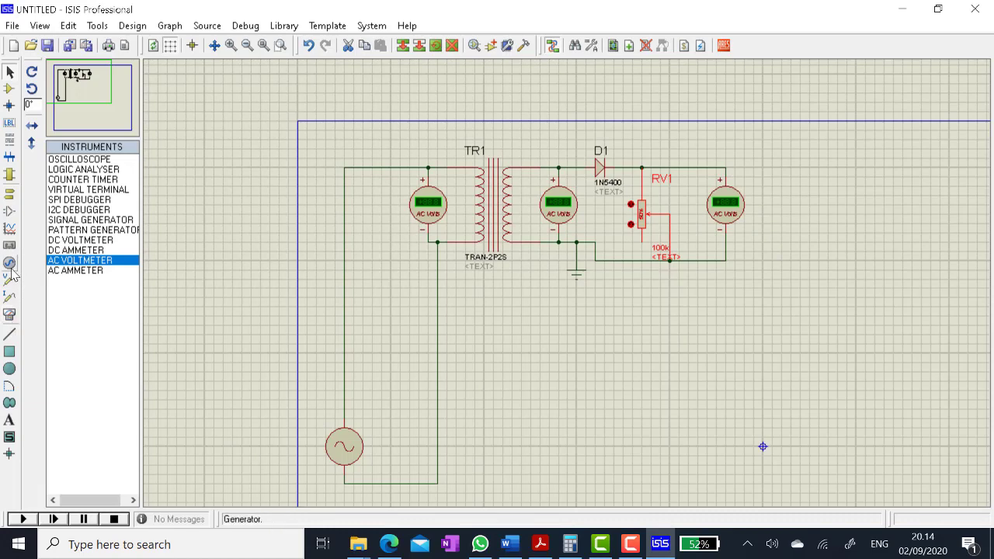
- Place an oscilloscope instrument in the schematic beside the AC voltmeter across the load
left_click(10, 316)
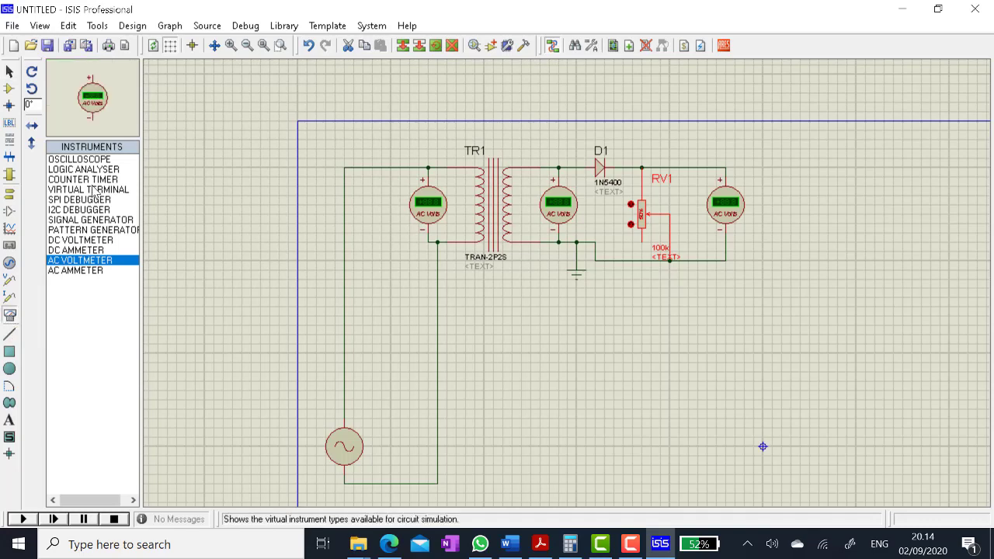
left_click(95, 160)
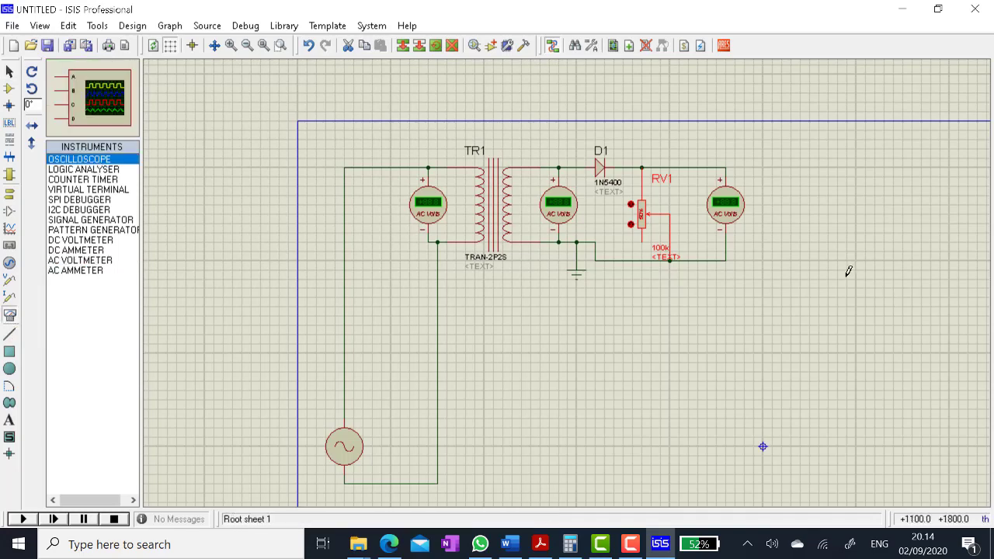
left_click(836, 202)
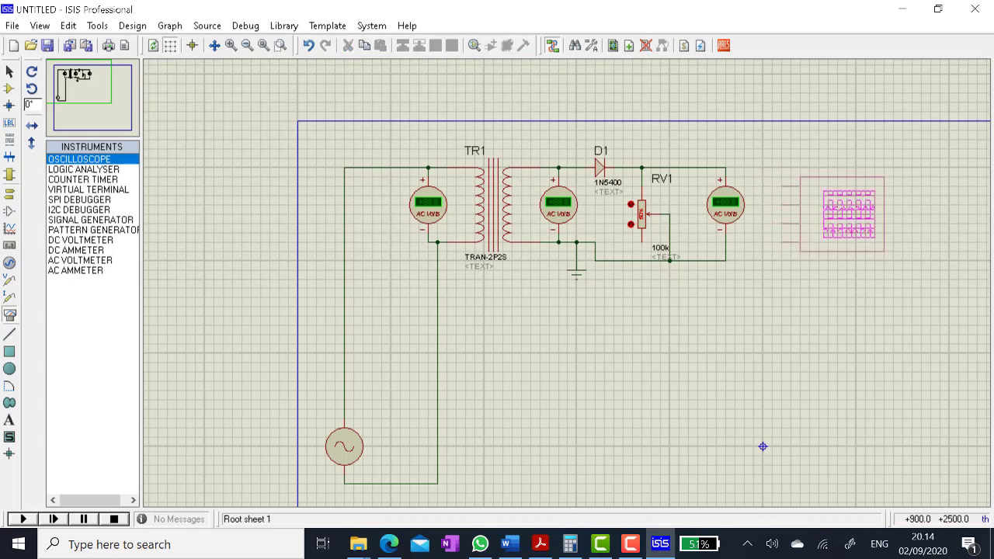
left_click(843, 198)
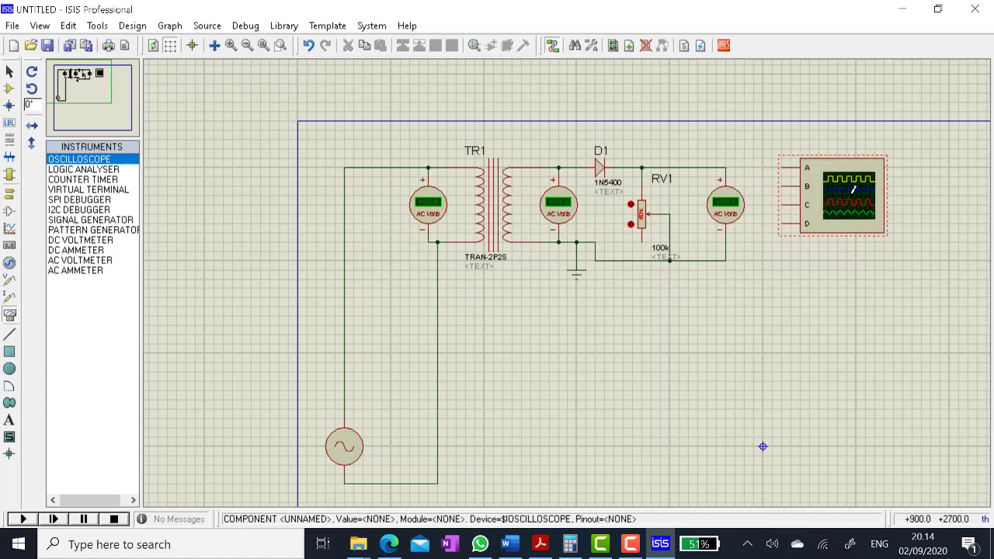
- Wire oscilloscope channel A to the transformer secondary ahead of diode D1 and channel B to the diode's output node at RV1
left_click(780, 163)
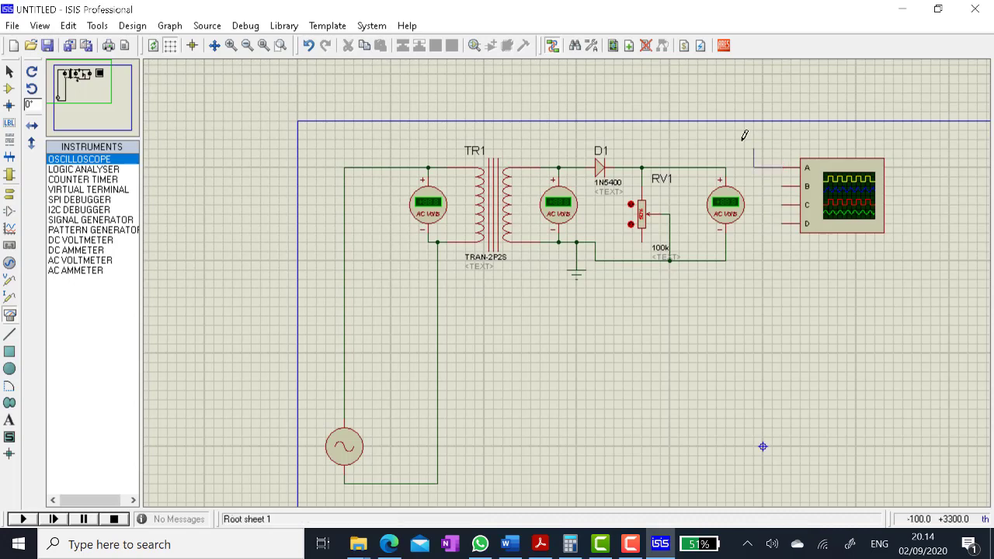
left_click(558, 167)
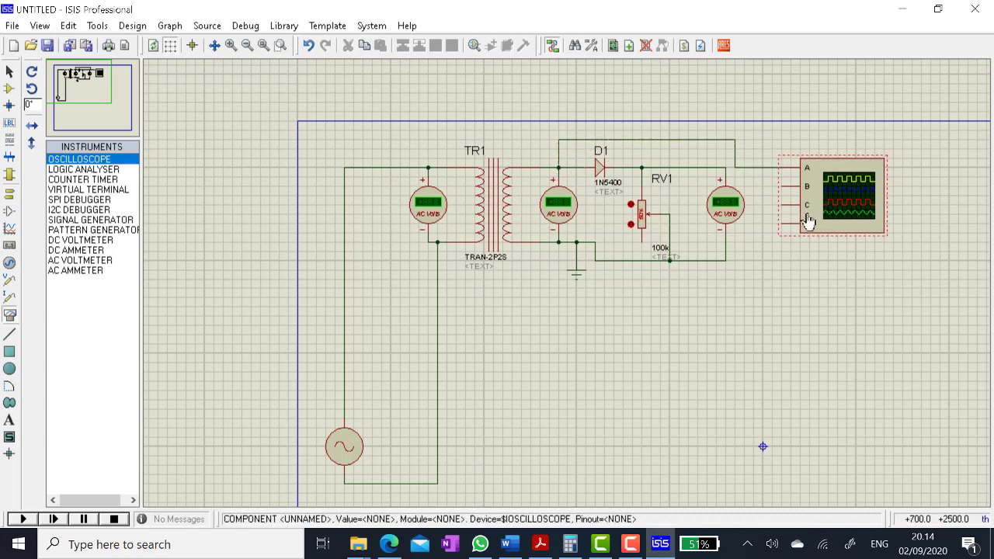
left_click(775, 183)
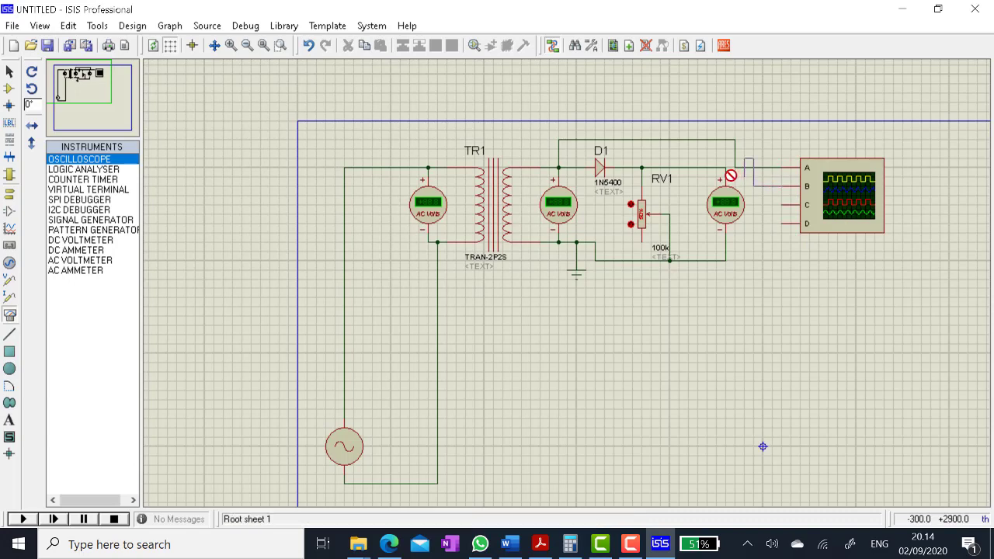
left_click(644, 163)
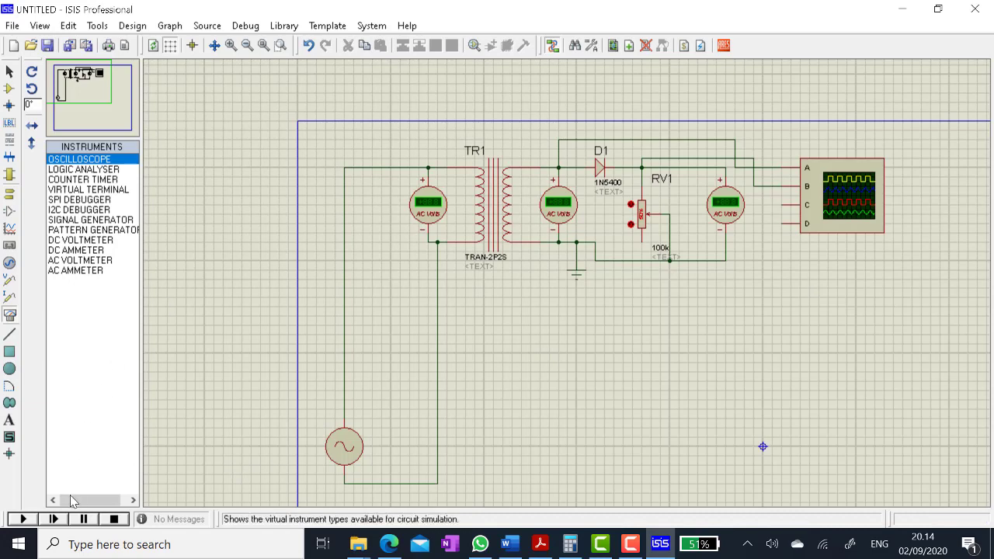
- Run the simulation, reposition the oscilloscope window over the schematic and set its horizontal time base to 5 ms
left_click(23, 519)
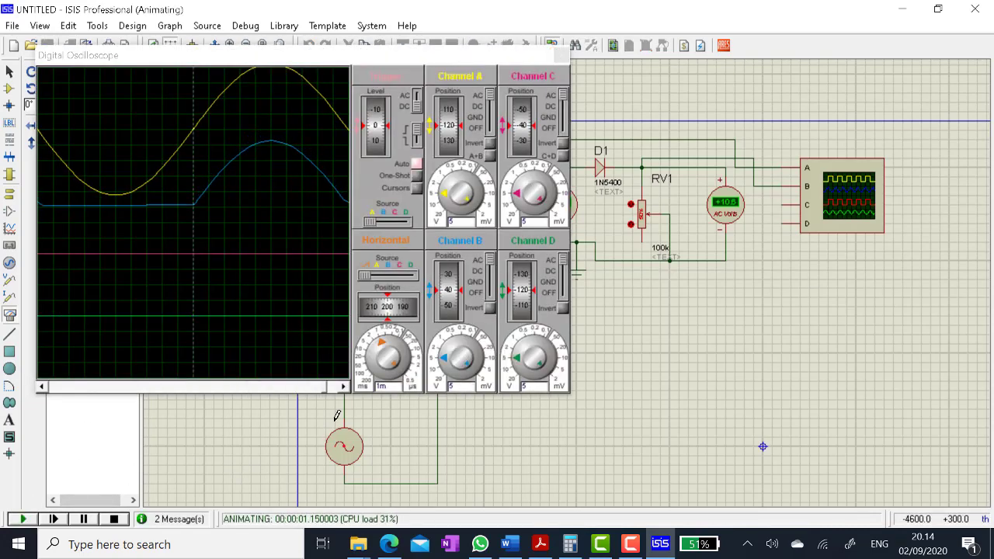
left_click_drag(396, 56, 641, 122)
left_click_drag(640, 127, 818, 262)
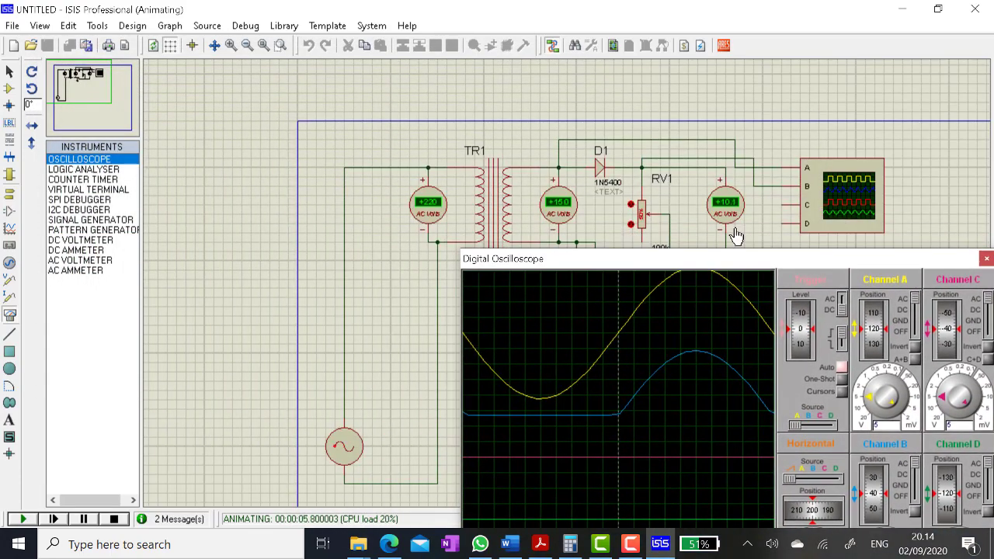
left_click_drag(801, 261, 727, 132)
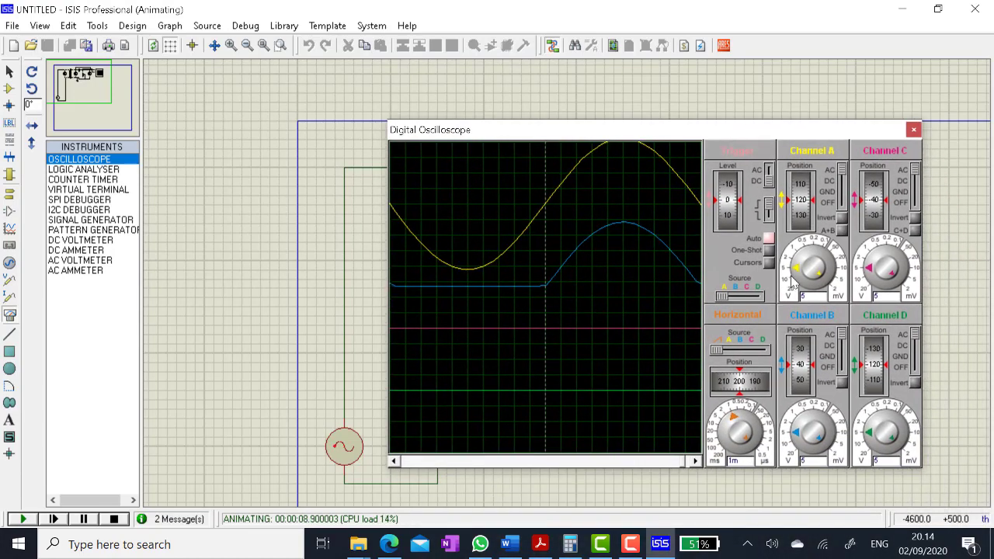
left_click(724, 425)
left_click(724, 426)
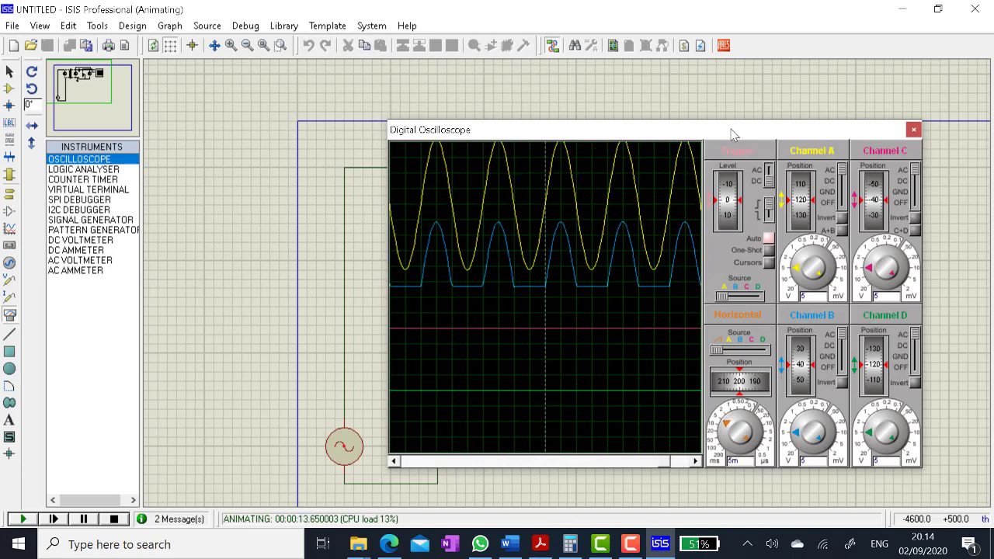
- Keep channel A at 5 V per division and set the vertical positions of channels A and B to 100 to overlay the traces
left_click_drag(734, 135, 735, 265)
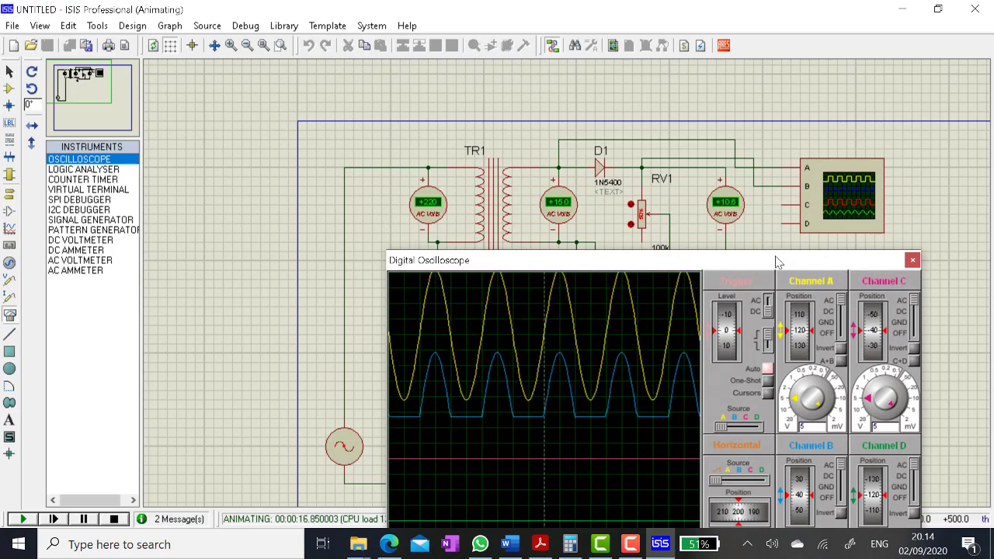
left_click_drag(777, 261, 541, 146)
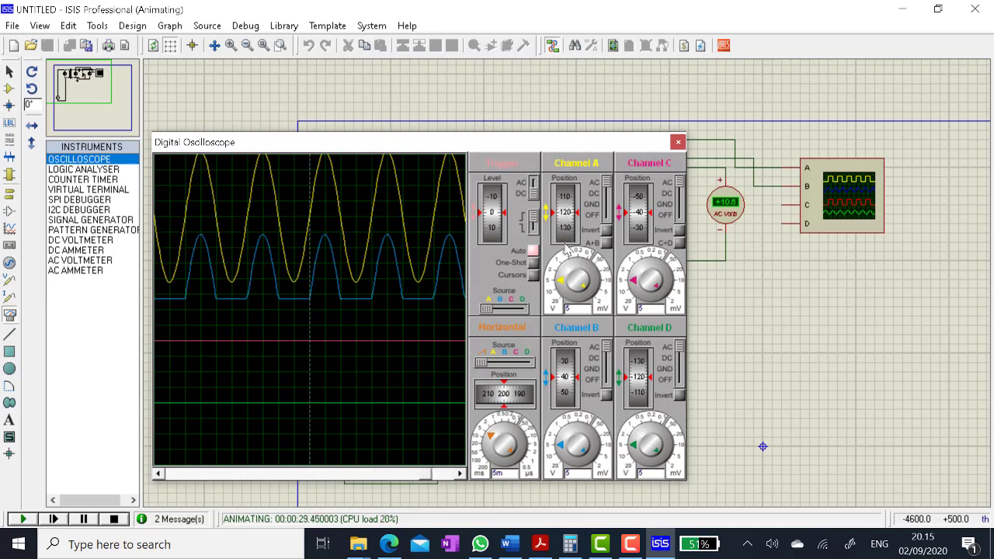
left_click(558, 278)
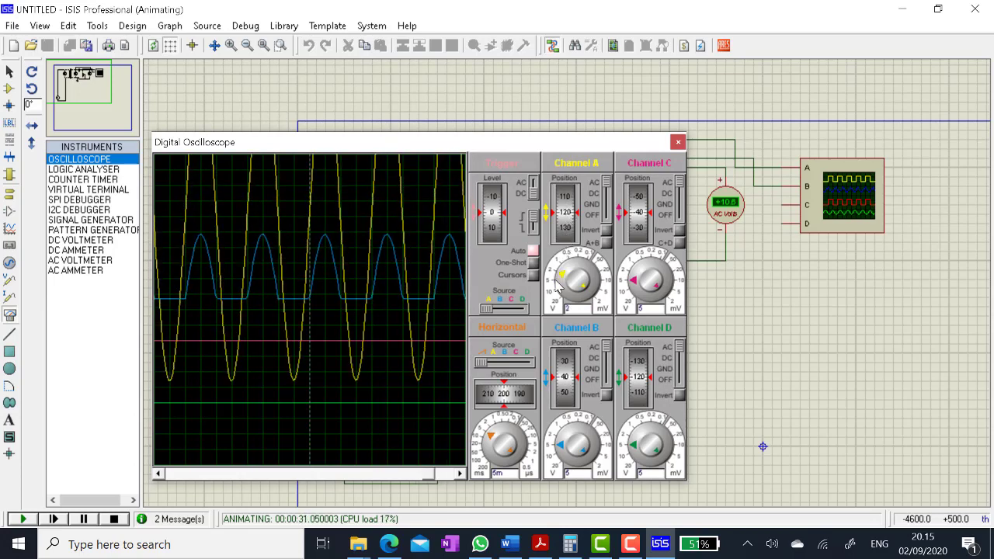
left_click(565, 258)
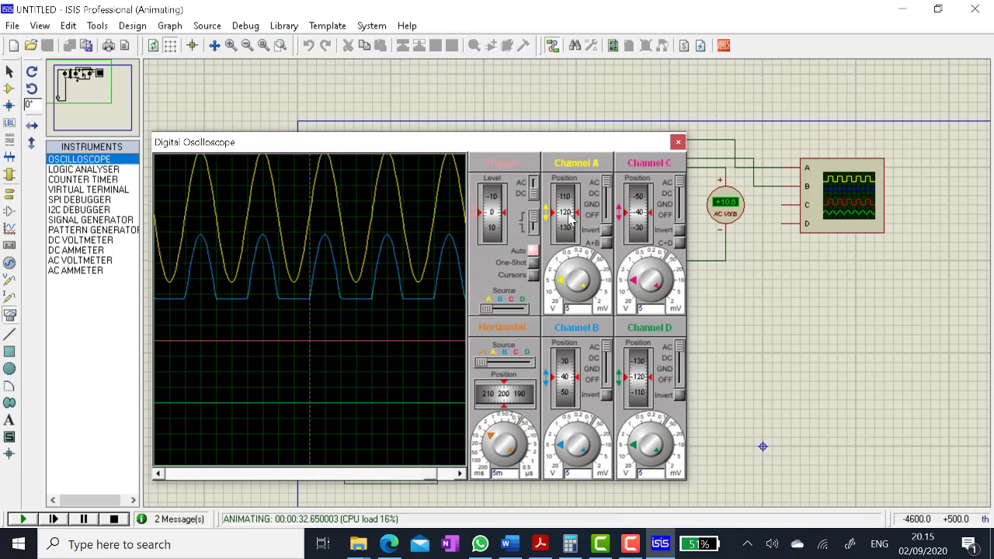
left_click_drag(572, 217, 578, 226)
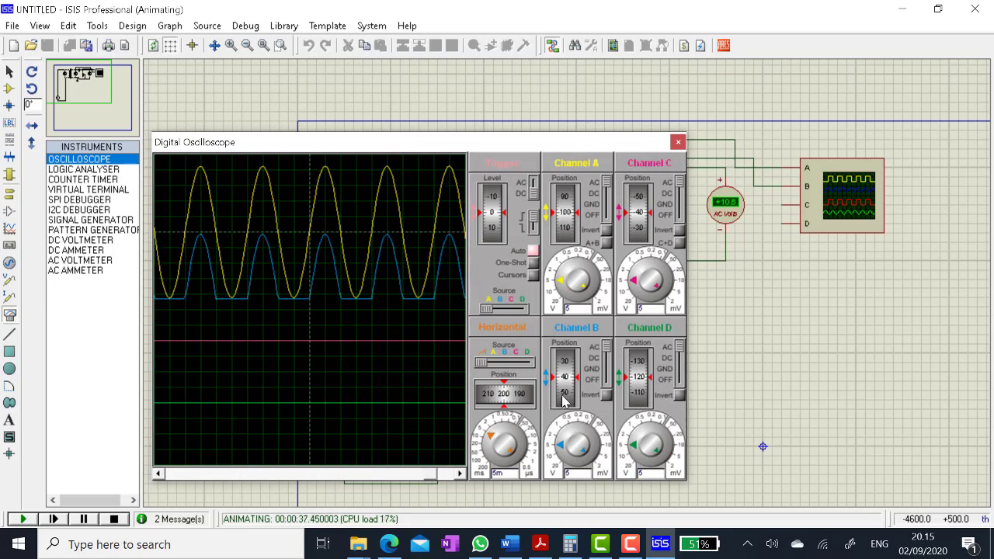
left_click_drag(565, 400, 568, 378)
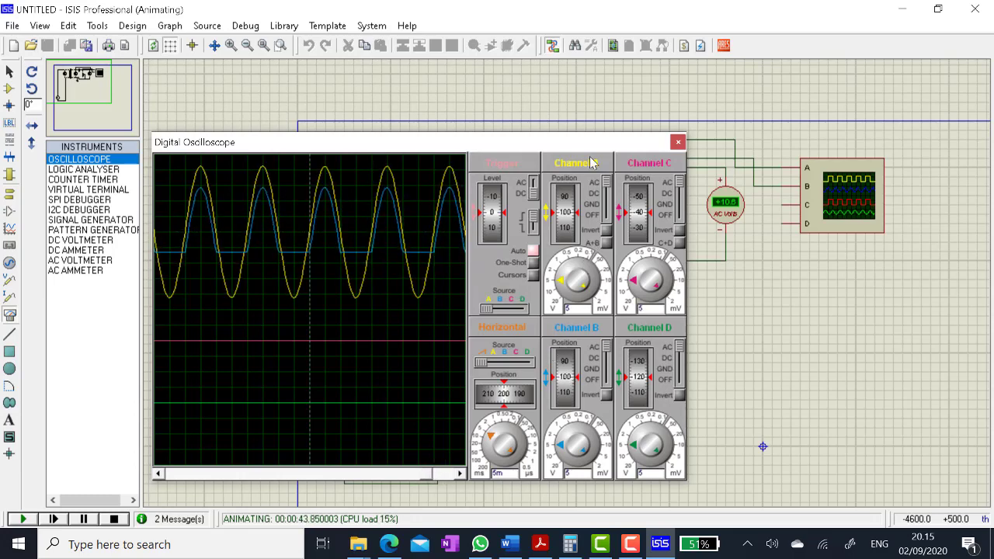
- Switch the oscilloscope's channel B input coupling to DC
left_click_drag(596, 147, 609, 238)
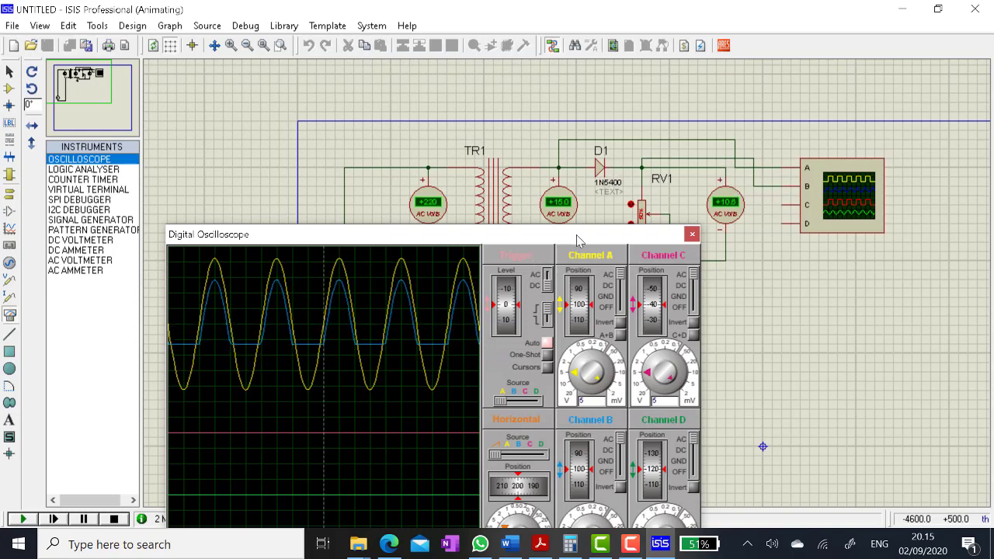
left_click_drag(578, 234, 586, 167)
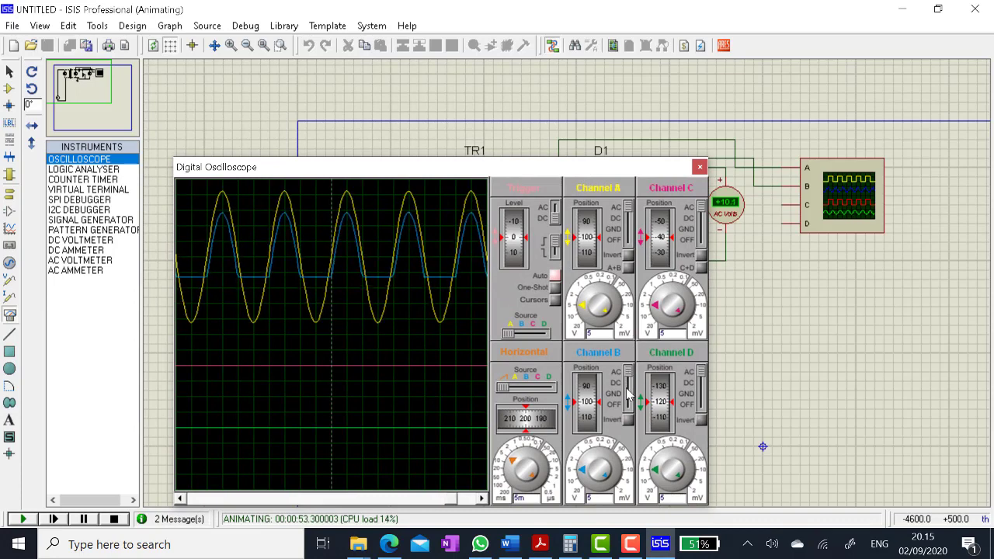
left_click(628, 386)
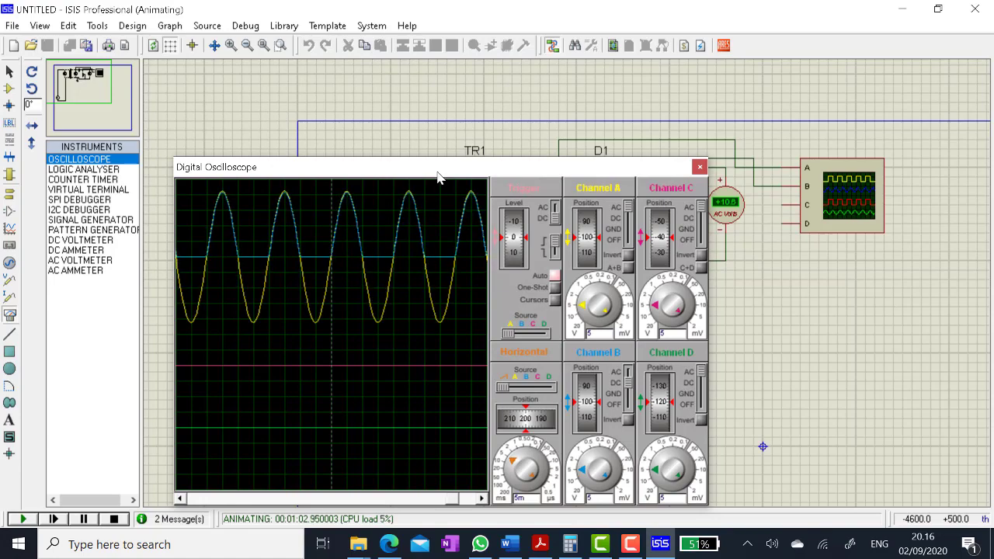
- Compare the three AC voltmeter readings with the input and rectified waveforms on the oscilloscope, and stop the simulation
left_click_drag(438, 177, 615, 280)
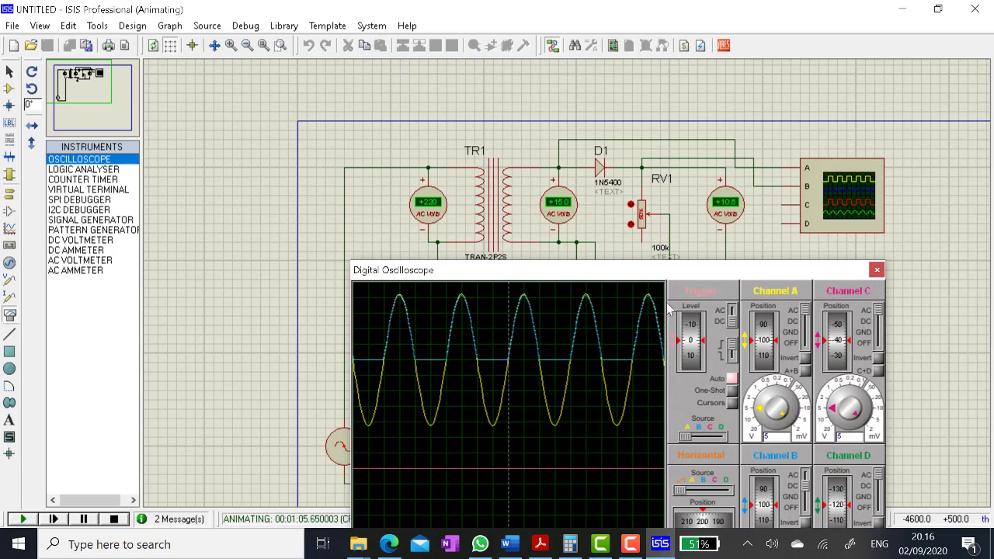
left_click_drag(690, 276, 585, 271)
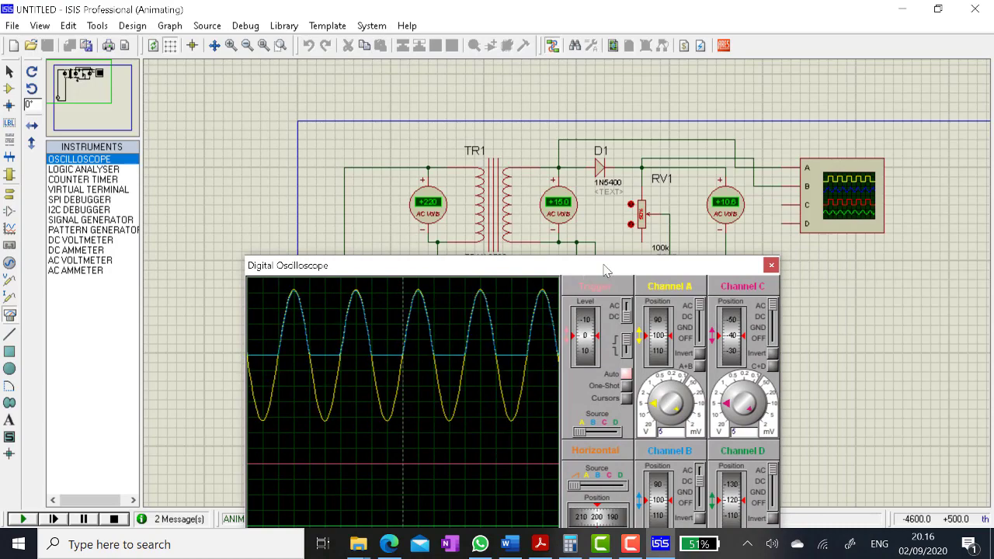
left_click_drag(577, 267, 459, 154)
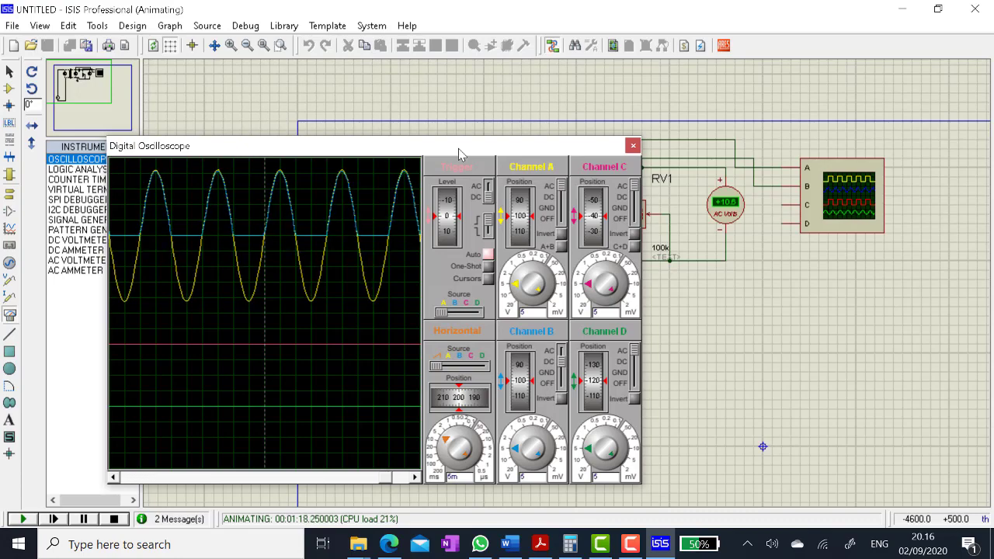
left_click_drag(460, 152, 647, 275)
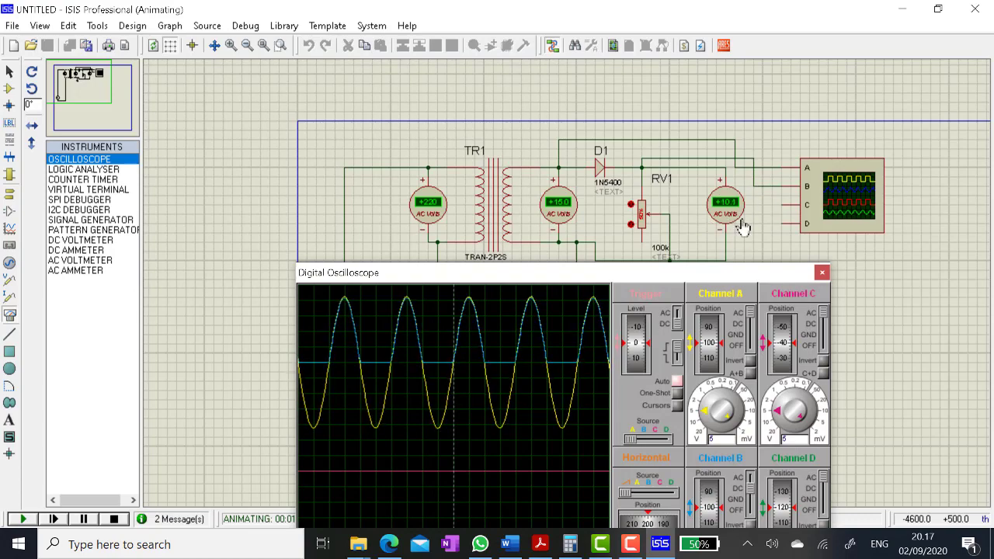
left_click_drag(719, 277, 633, 106)
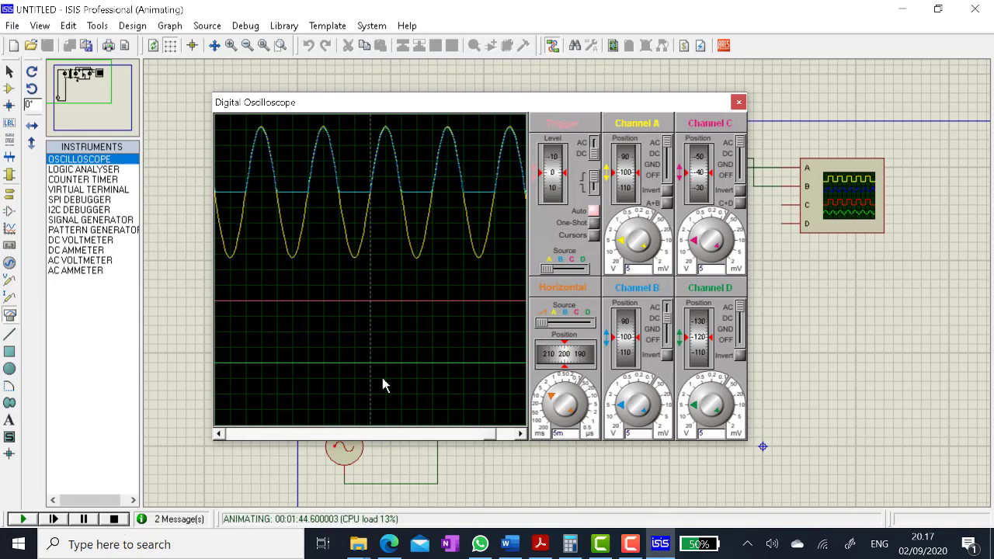
left_click(115, 520)
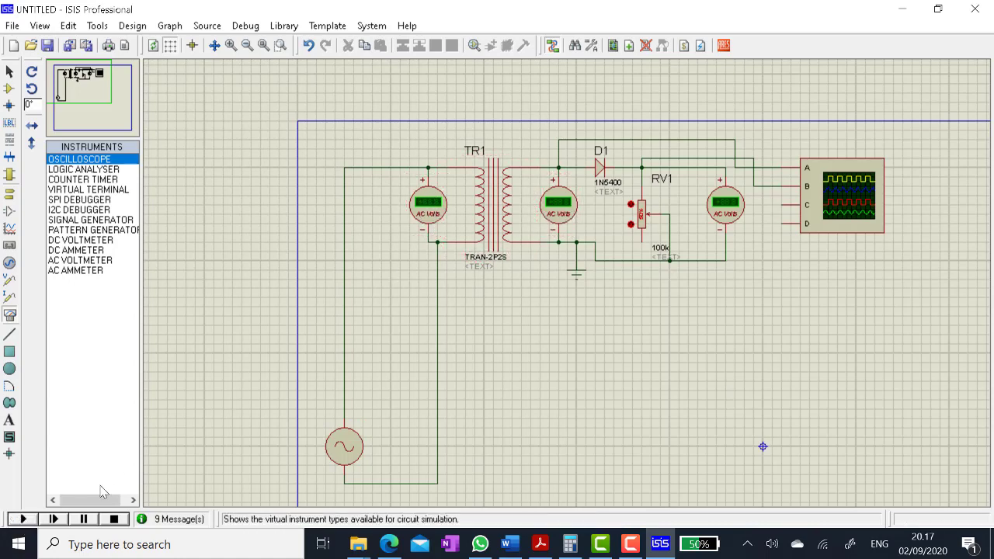
- Restart the simulation, uncover the circuit behind the oscilloscope window and move potentiometer RV1's wiper to its lower end
left_click(21, 519)
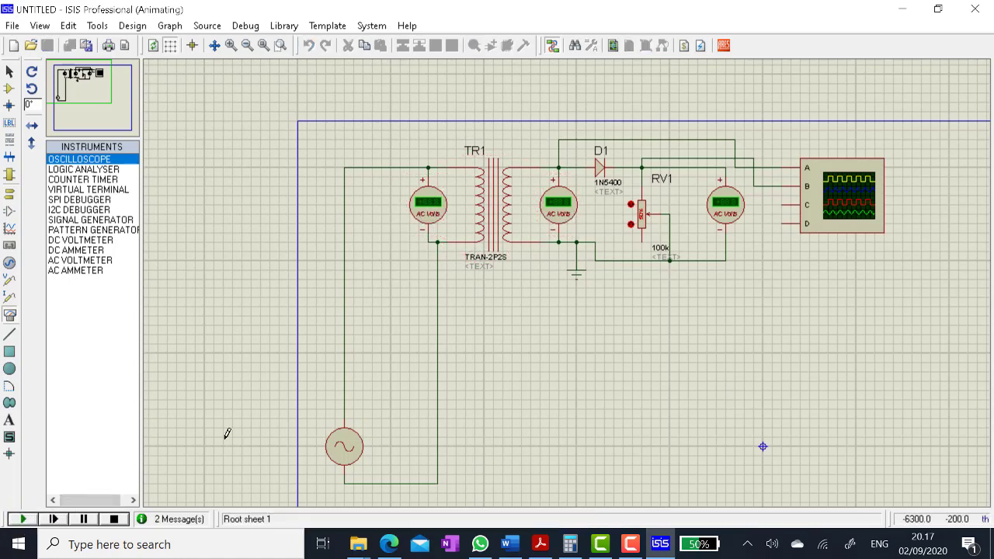
left_click_drag(546, 106, 797, 313)
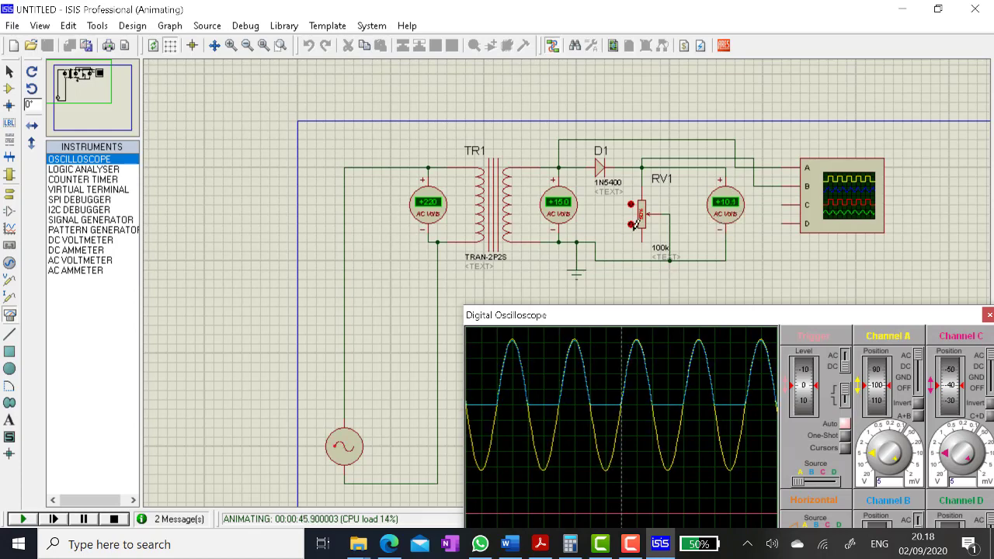
left_click(632, 226)
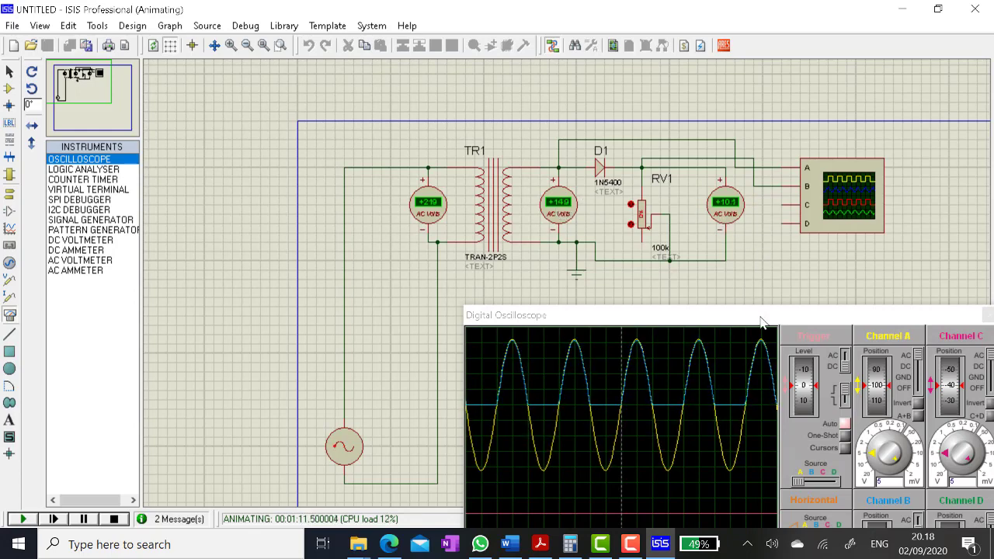
- Examine the voltmeters and oscilloscope traces with RV1 at its new wiper position, and stop the simulation
left_click_drag(761, 321, 689, 289)
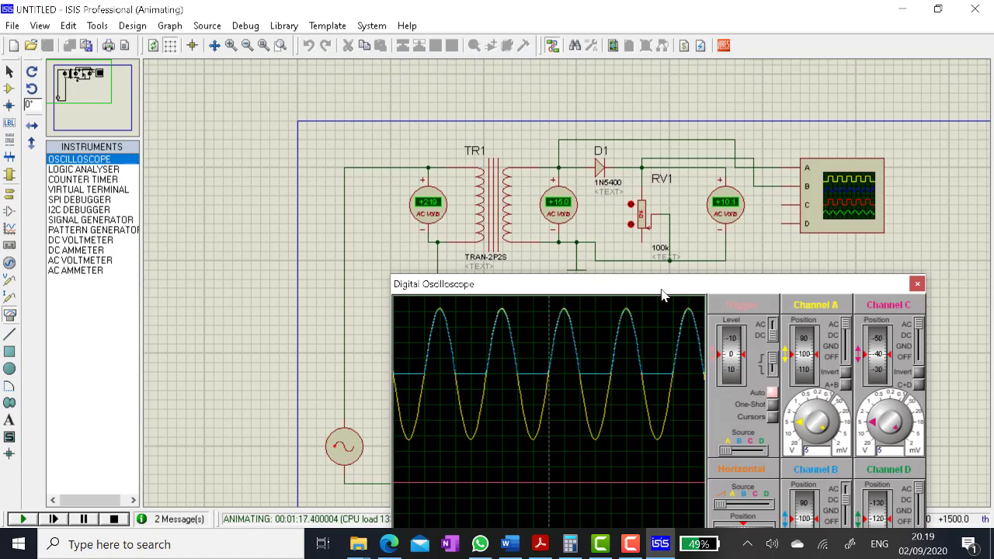
left_click_drag(662, 296, 781, 302)
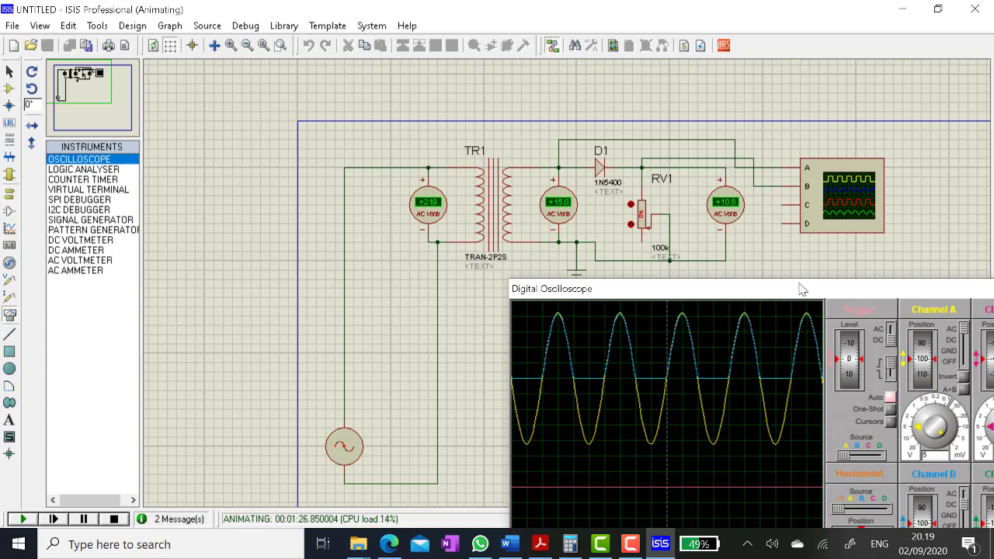
left_click_drag(822, 294, 630, 211)
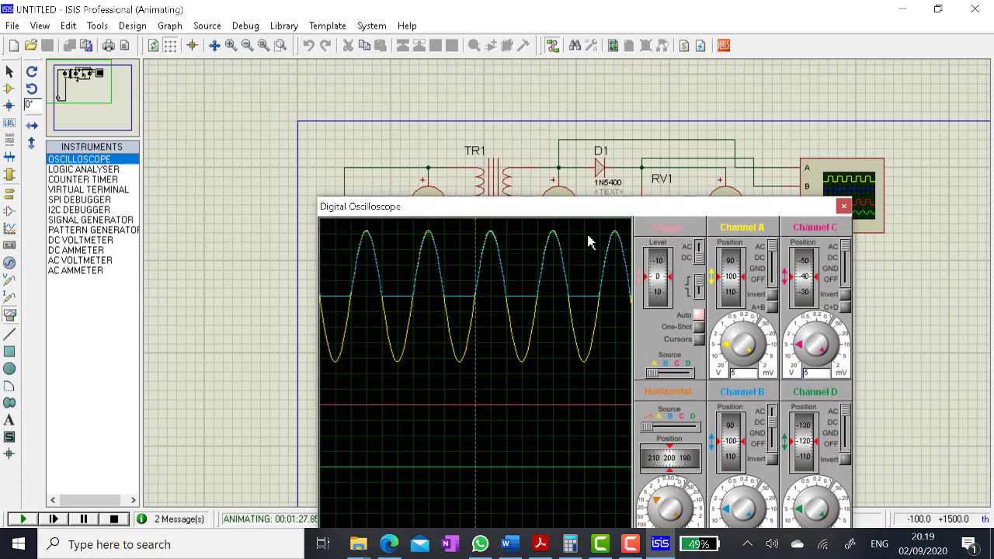
left_click(114, 519)
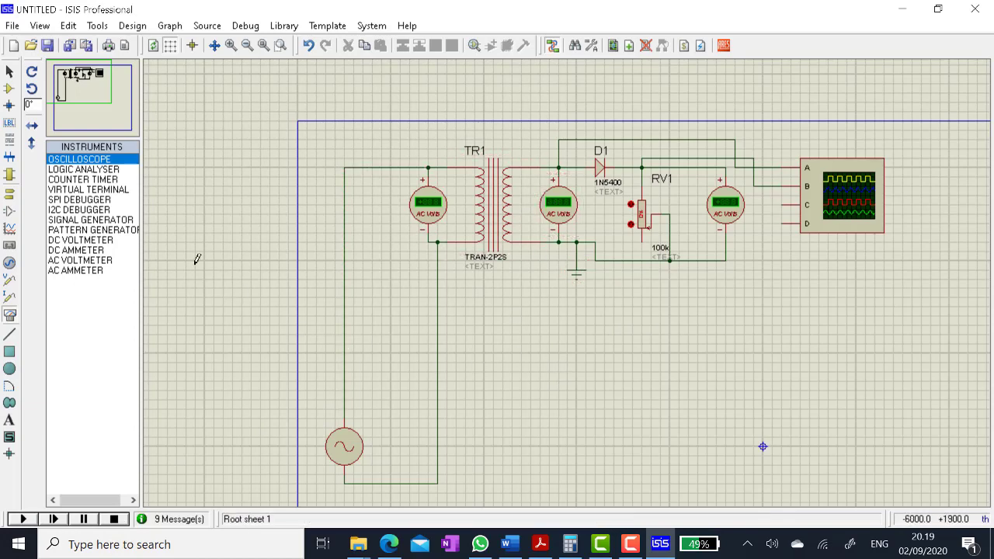
left_click(9, 89)
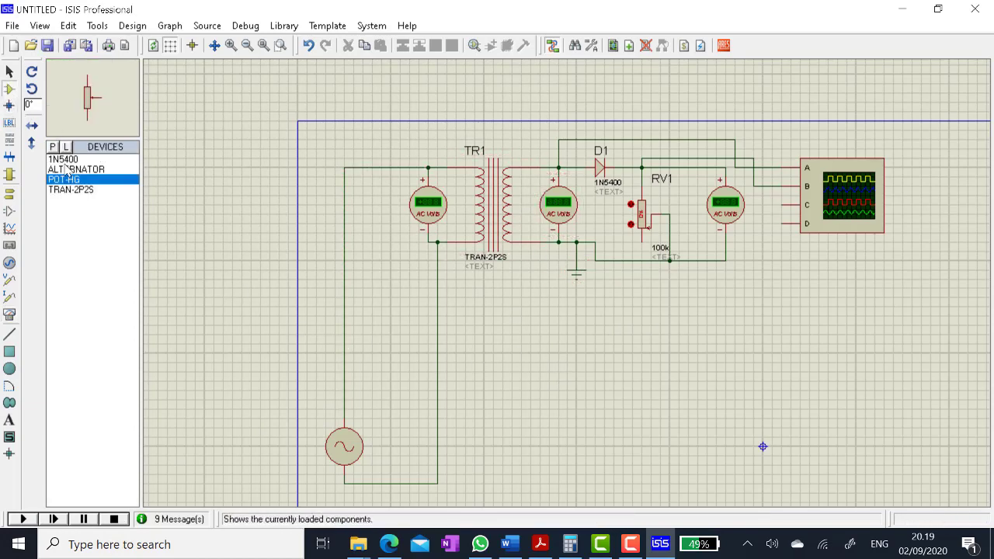
left_click(52, 147)
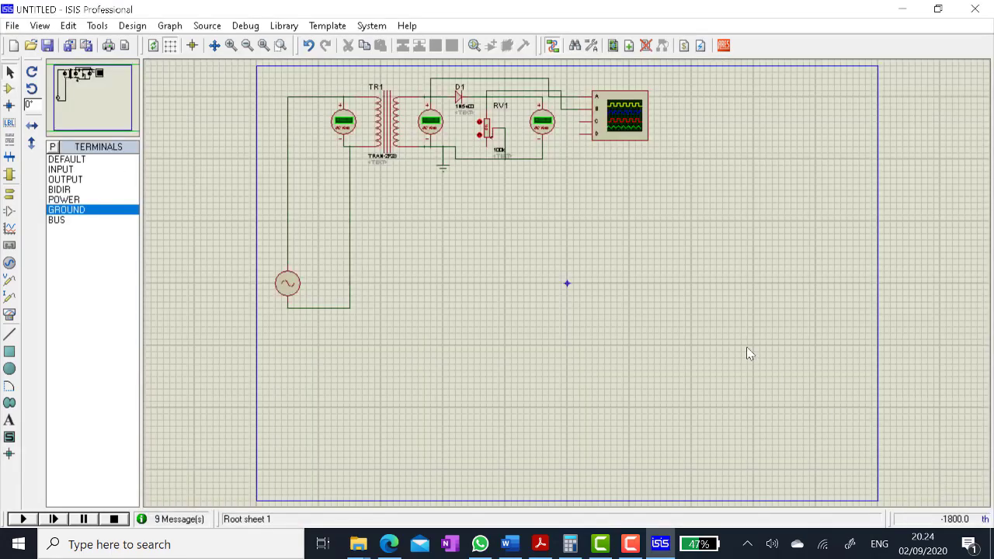
- Switch to the practicum module in Word to review the four-diode schematic in item 4, and return to ISIS
left_click(510, 543)
scroll(531, 348, "down", 5)
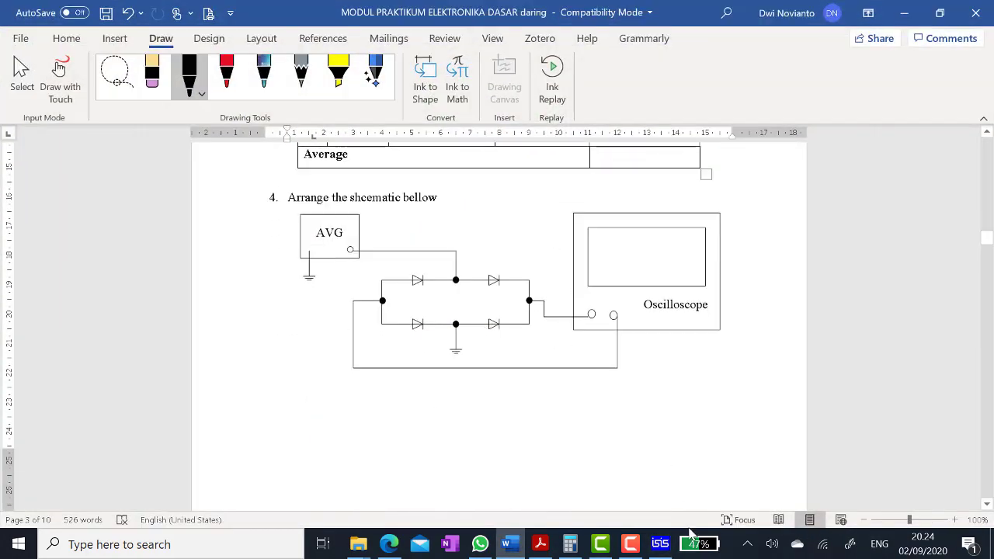
left_click(660, 544)
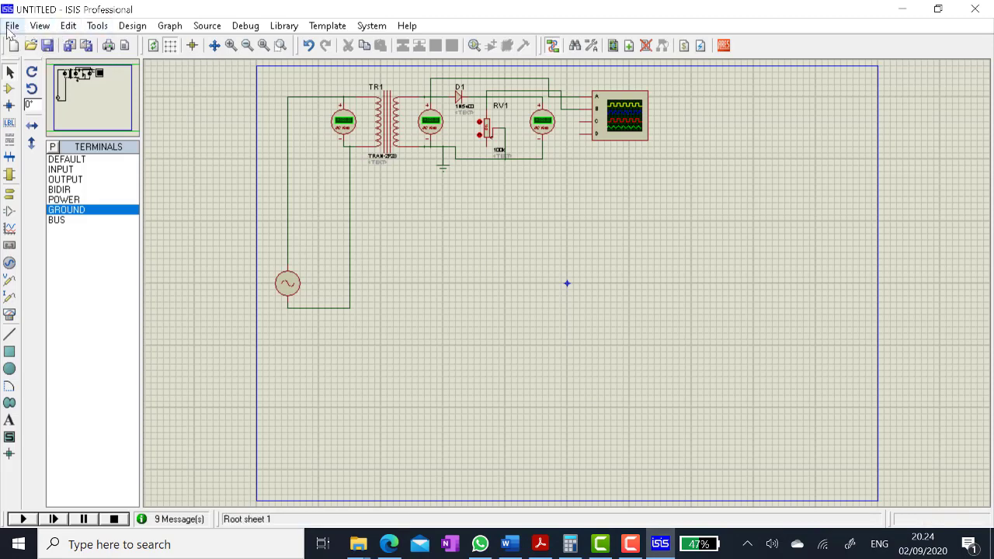
- Save the half-wave rectifier design in the Praktek 2020 folder as rombel_NPM_halfwave_engkel_unit
left_click(9, 27)
left_click(60, 97)
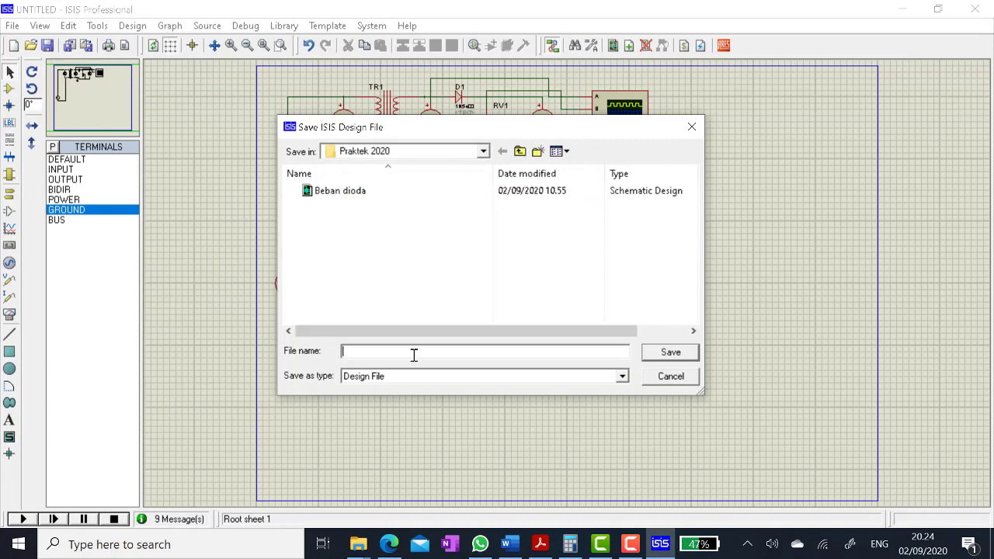
type("rombel_NPM_")
type("halfwave_engkel_unit")
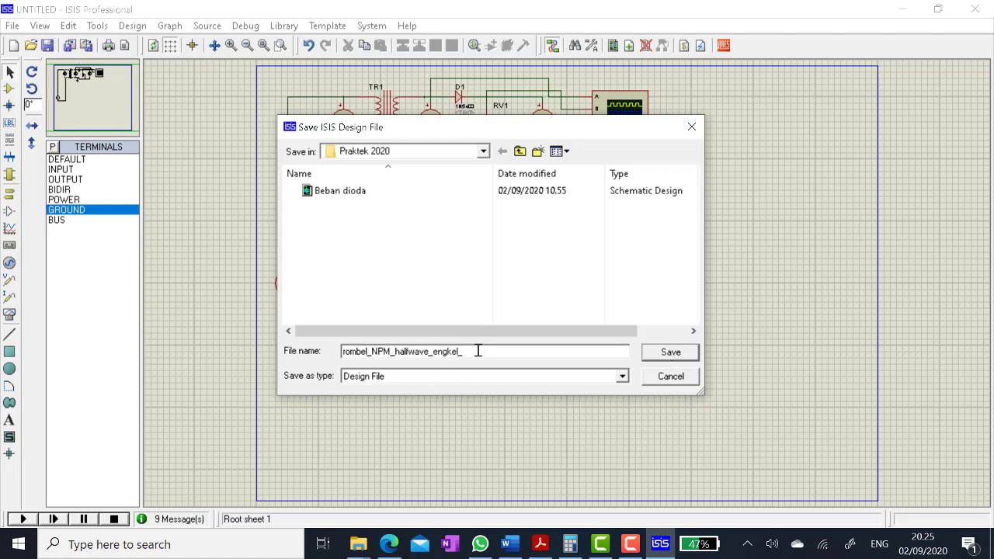
left_click(669, 353)
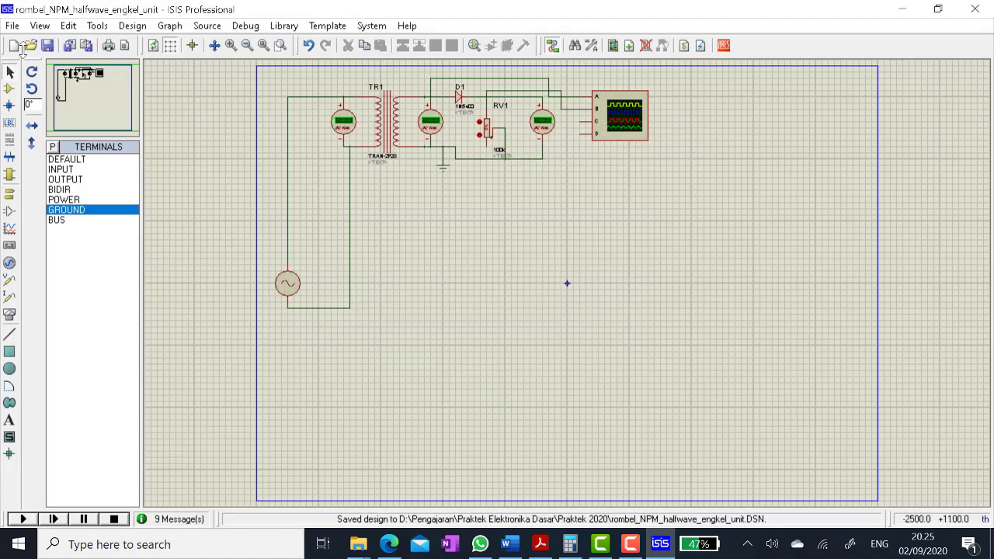
- Create a new blank design from the DEFAULT template
left_click(12, 26)
left_click(45, 45)
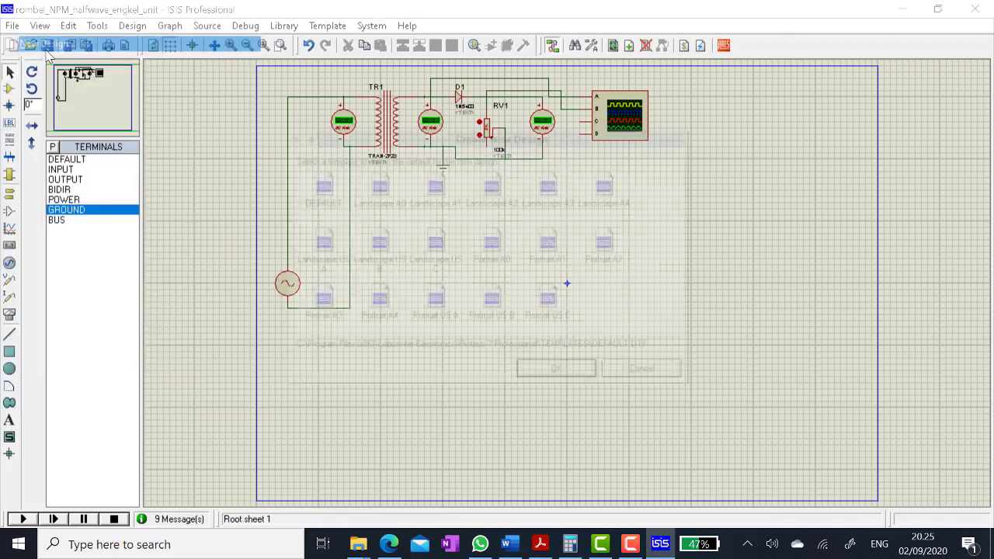
left_click(586, 379)
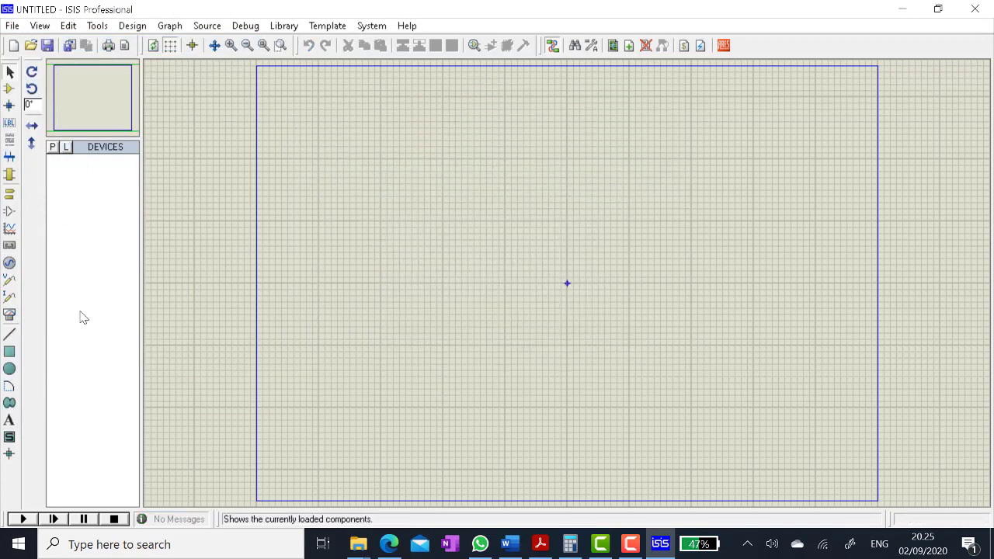
- Search the device library for alternator and add the ALTERNATOR AC voltage source to the design's device list
left_click(53, 149)
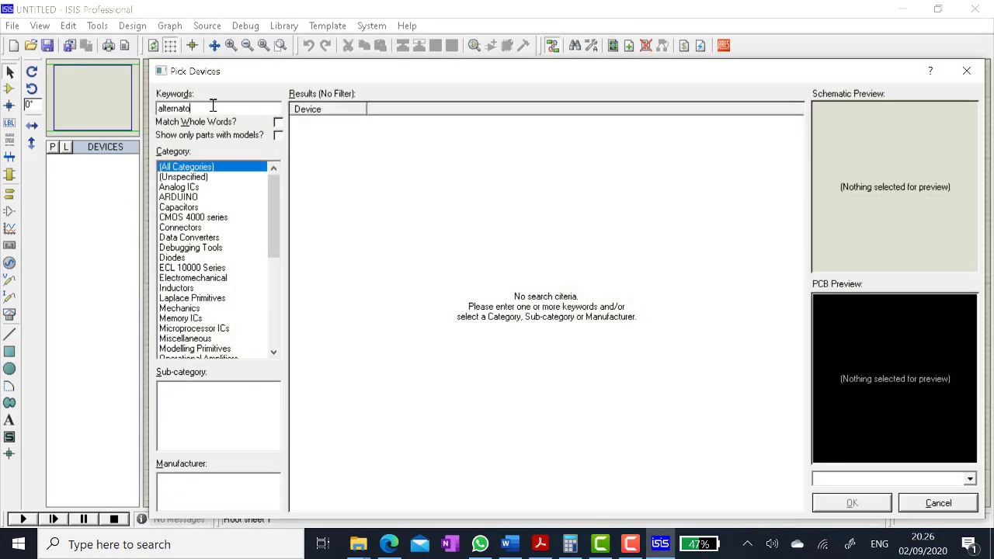
left_click(329, 129)
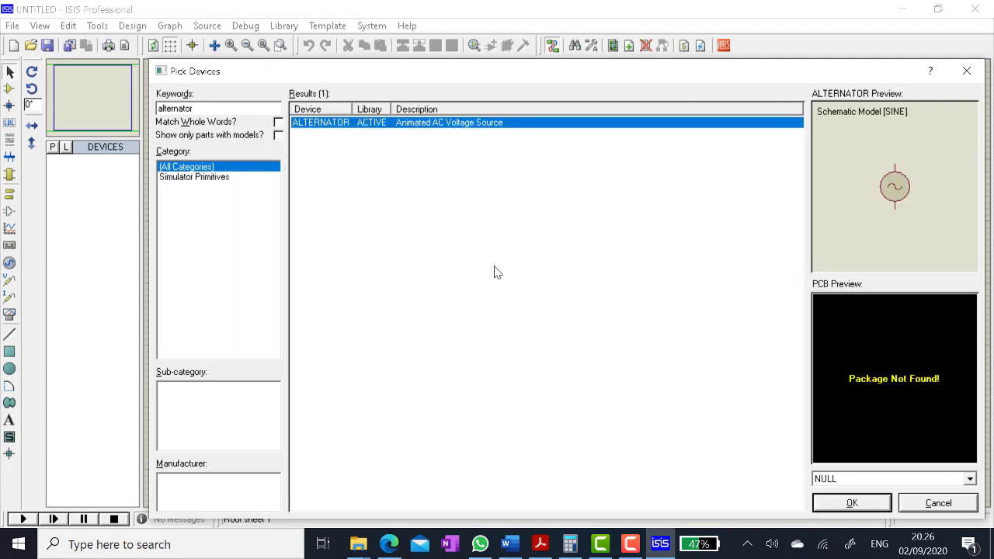
left_click(852, 504)
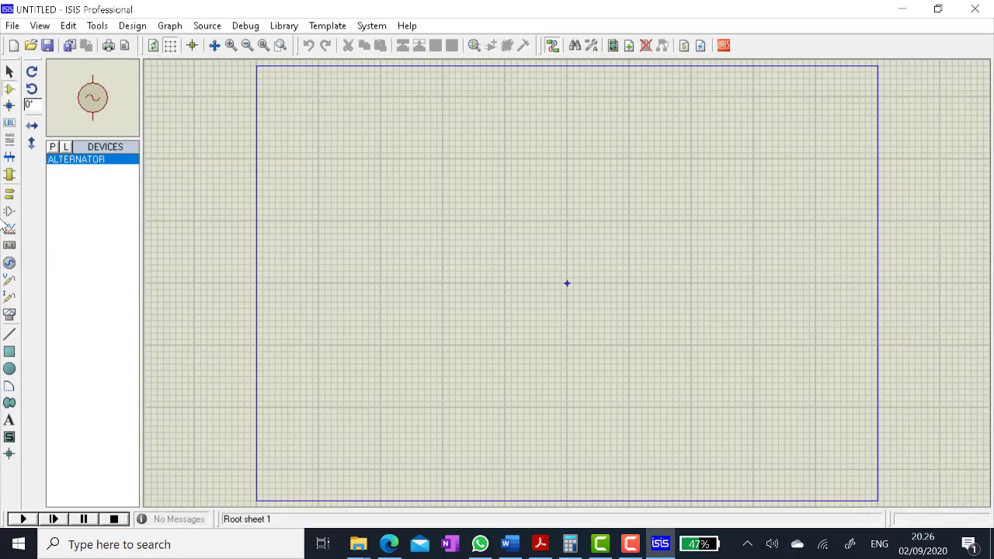
- Add the simple transformer TRAN-2P2S from the Inductors category's Transformers sub-category to the device list
left_click(52, 148)
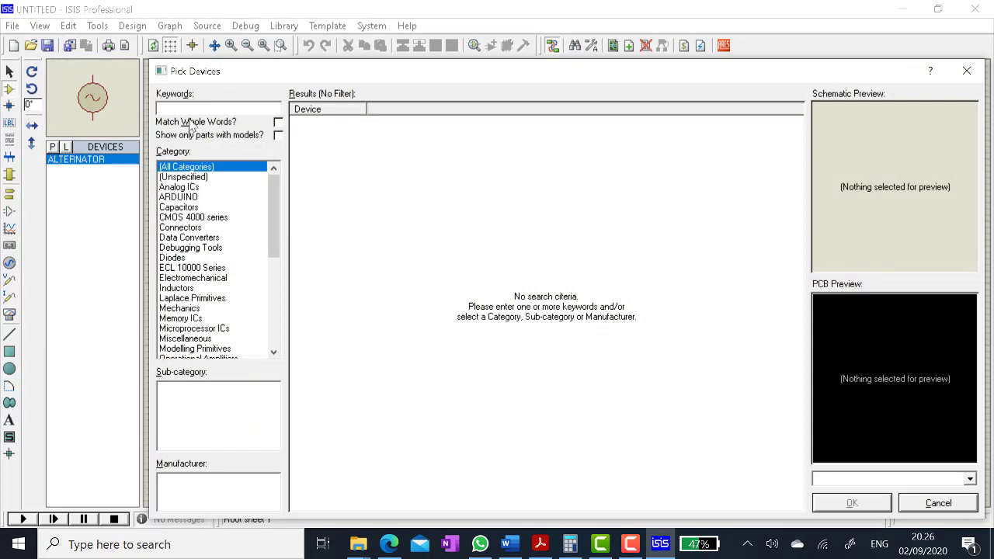
left_click(191, 289)
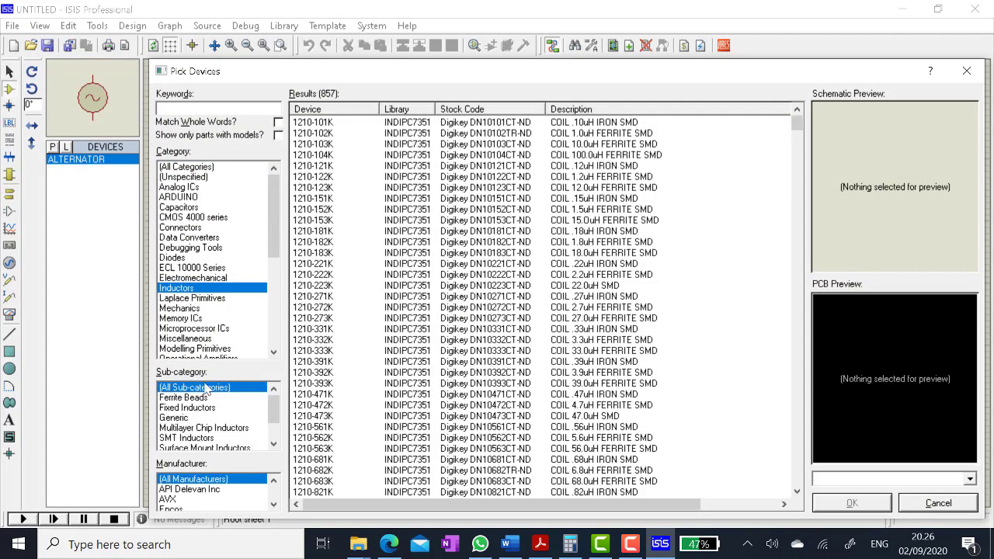
scroll(211, 432, "down", 1)
left_click(187, 439)
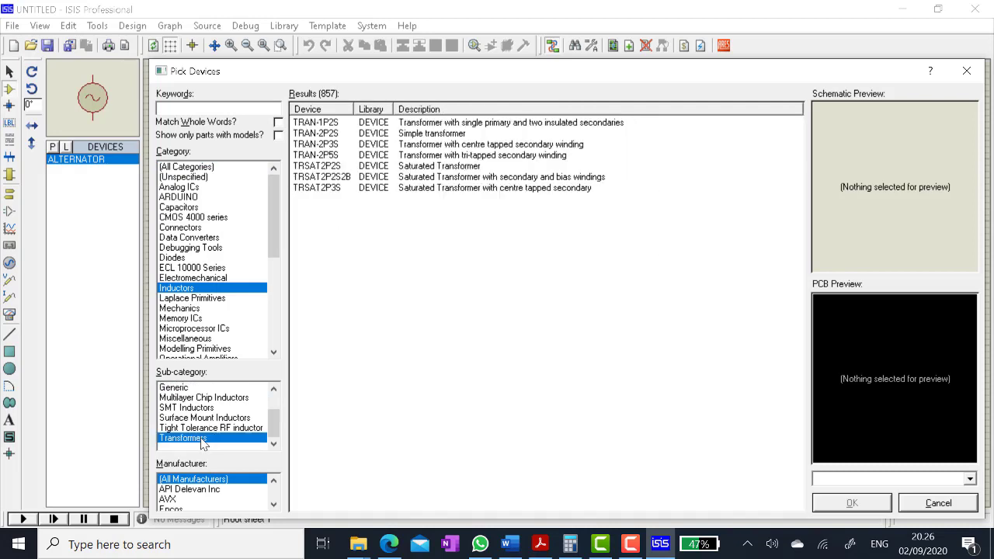
left_click(455, 133)
left_click(864, 504)
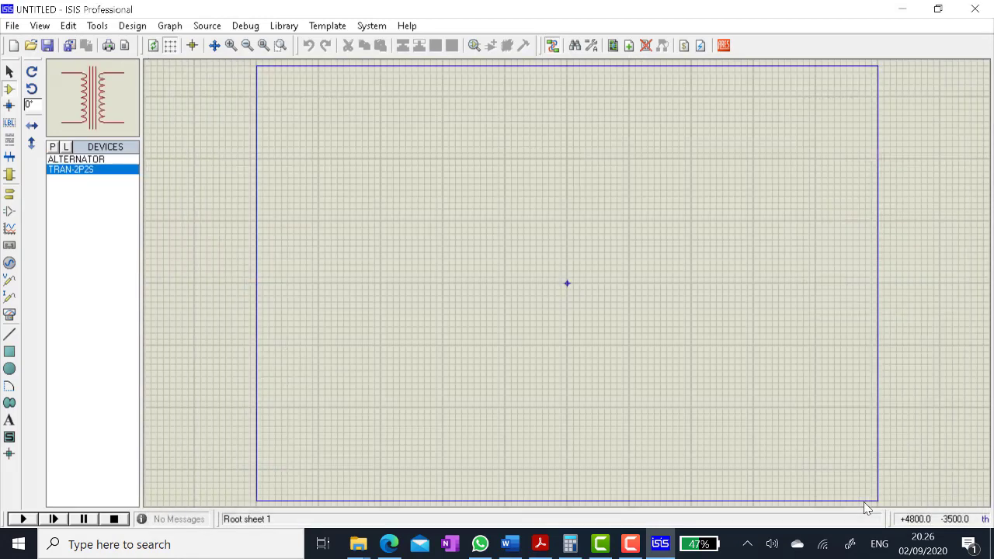
- Add the 2W005G single-phase 50V, 2A bridge rectifier from the Diodes category to the device list
left_click(53, 148)
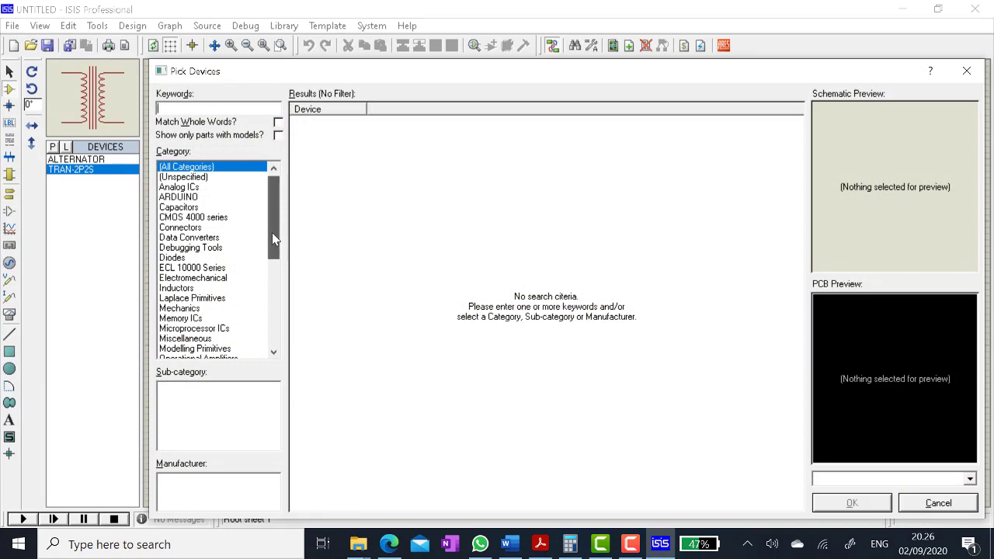
left_click(184, 257)
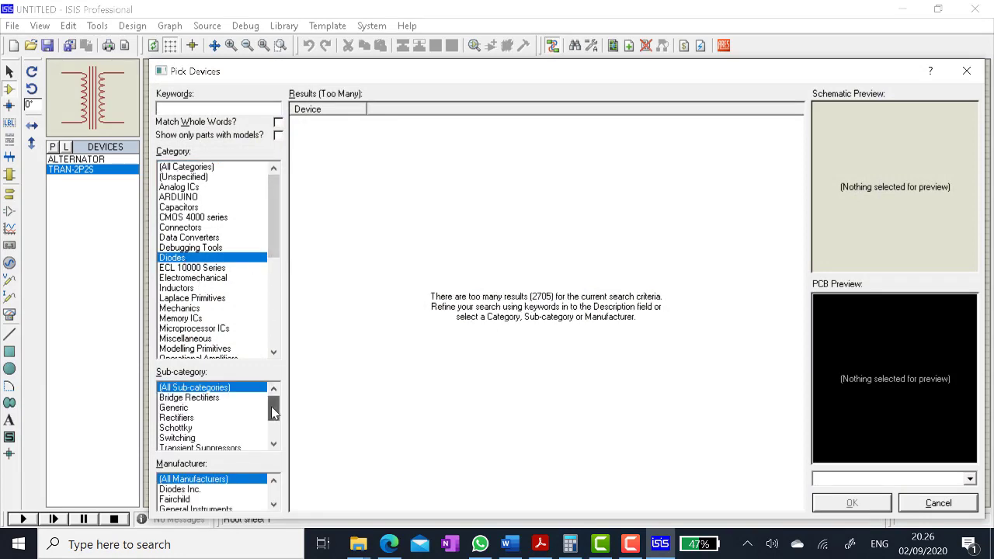
scroll(272, 413, "down", 1)
scroll(272, 413, "up", 1)
left_click(206, 398)
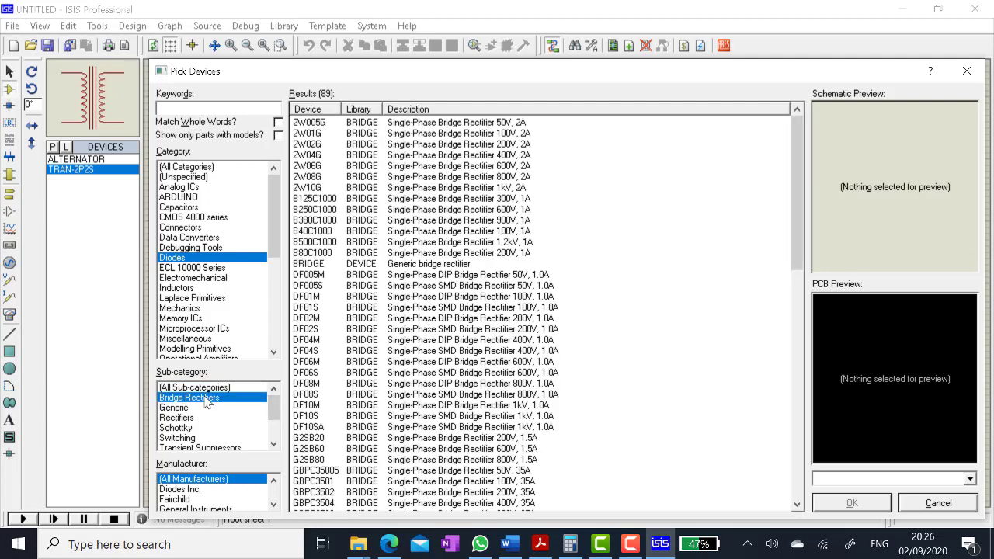
left_click(521, 125)
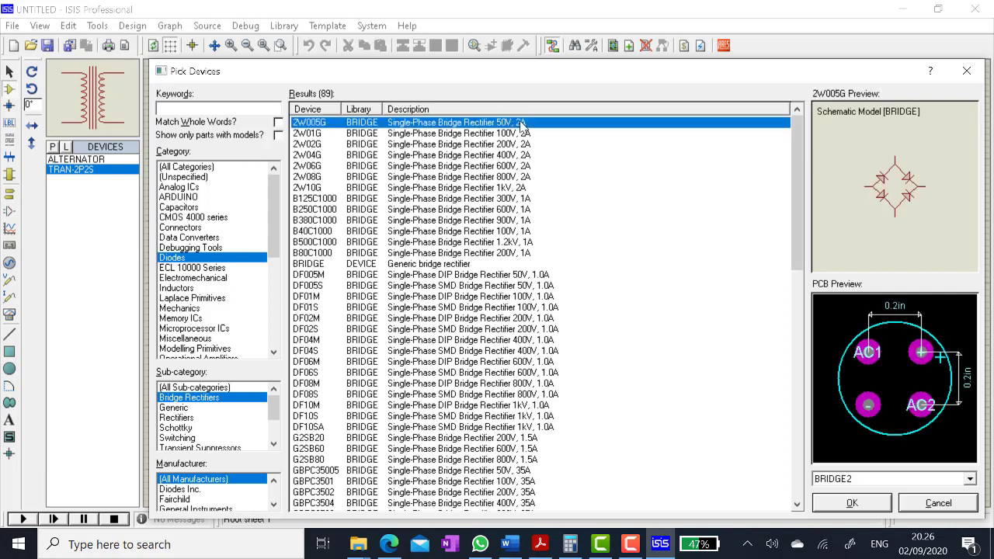
left_click(852, 505)
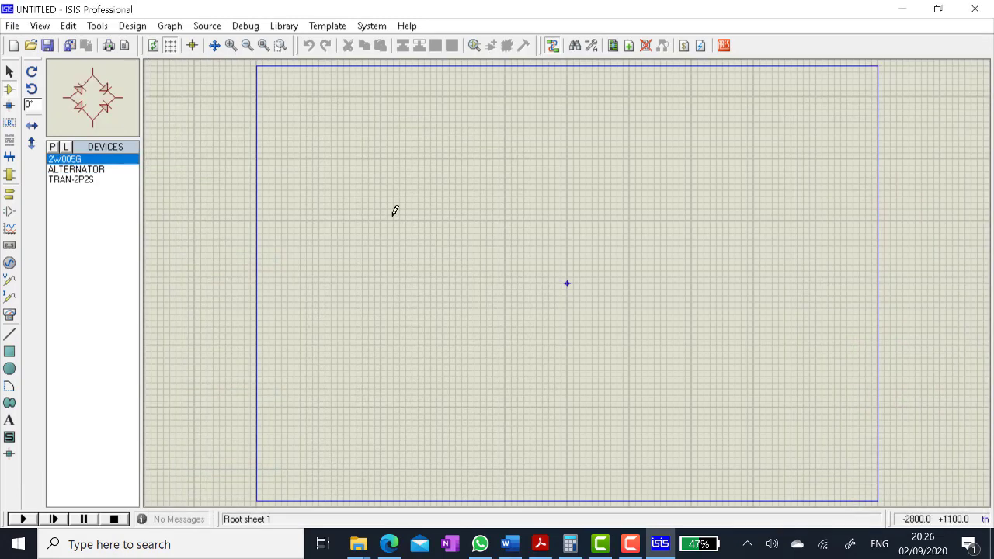
- Add the interactive potentiometer POT-HG from the Resistors category's Variable sub-category to the device list
left_click(54, 148)
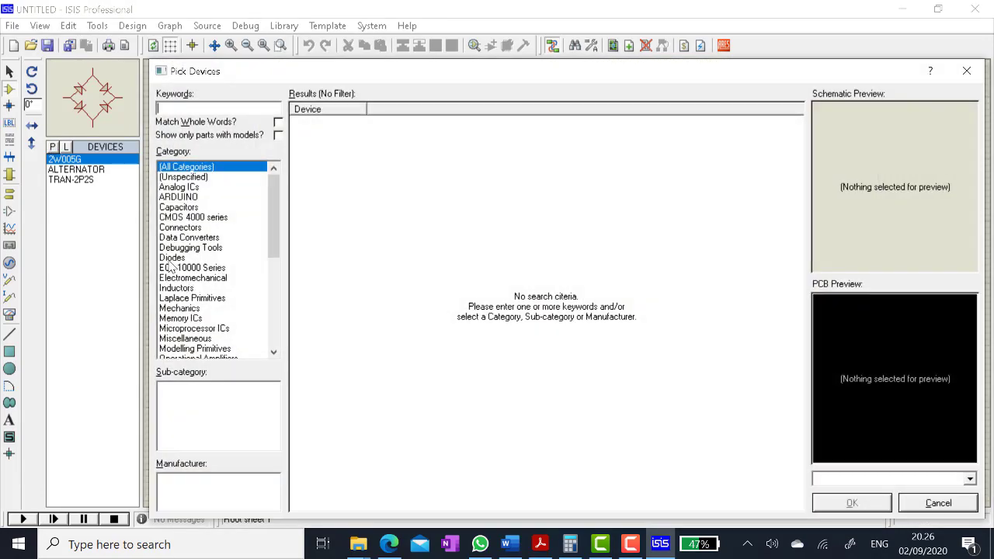
scroll(188, 320, "down", 2)
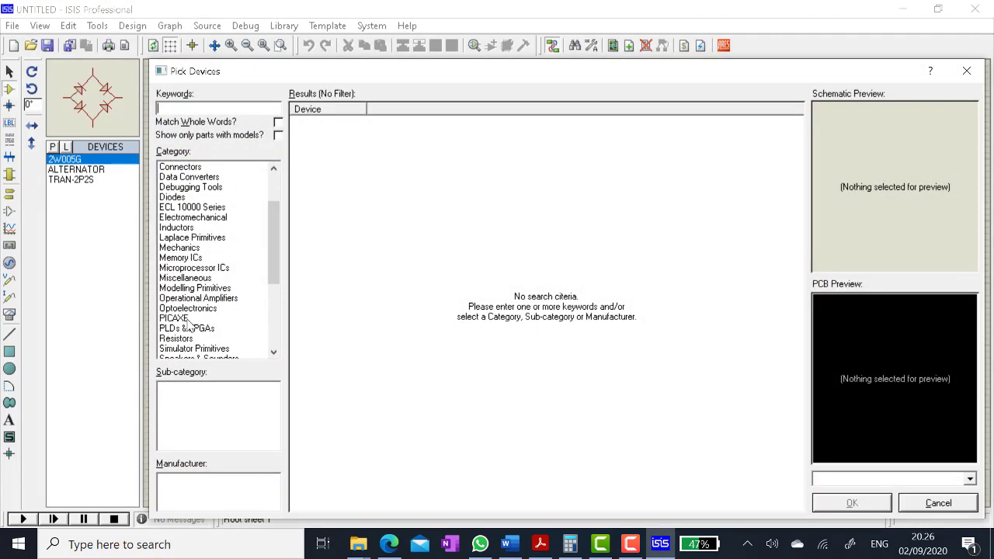
left_click(187, 340)
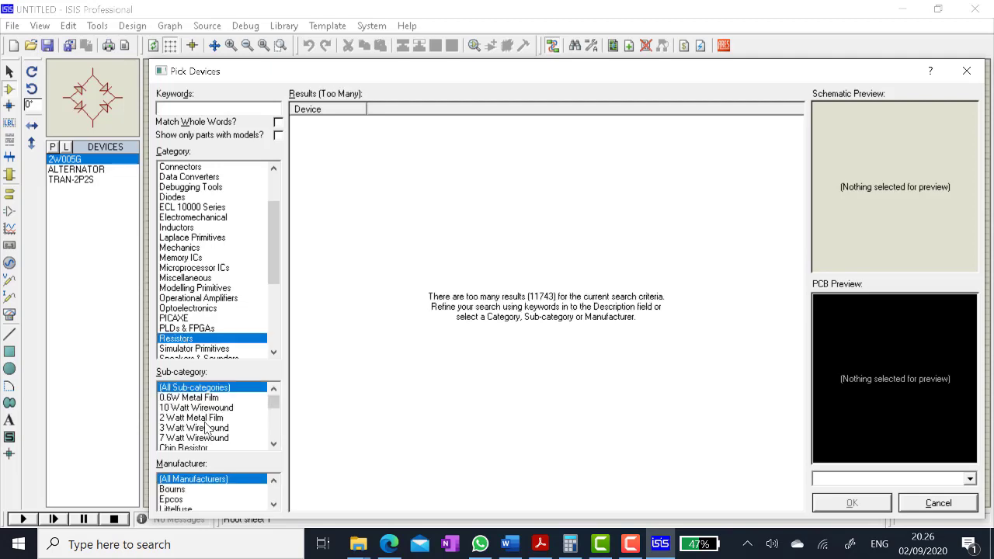
scroll(208, 428, "down", 8)
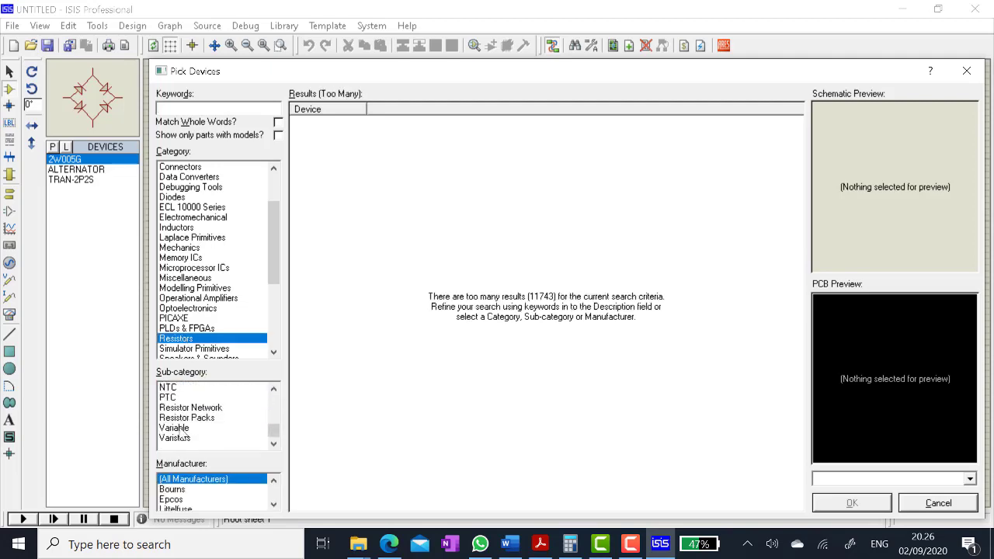
left_click(179, 428)
left_click_drag(797, 136, 796, 503)
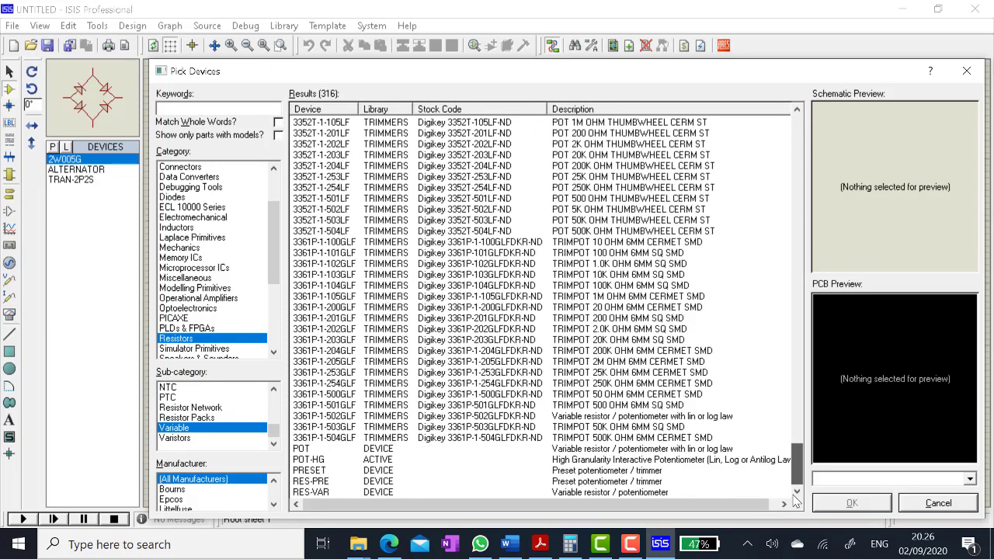
left_click(318, 459)
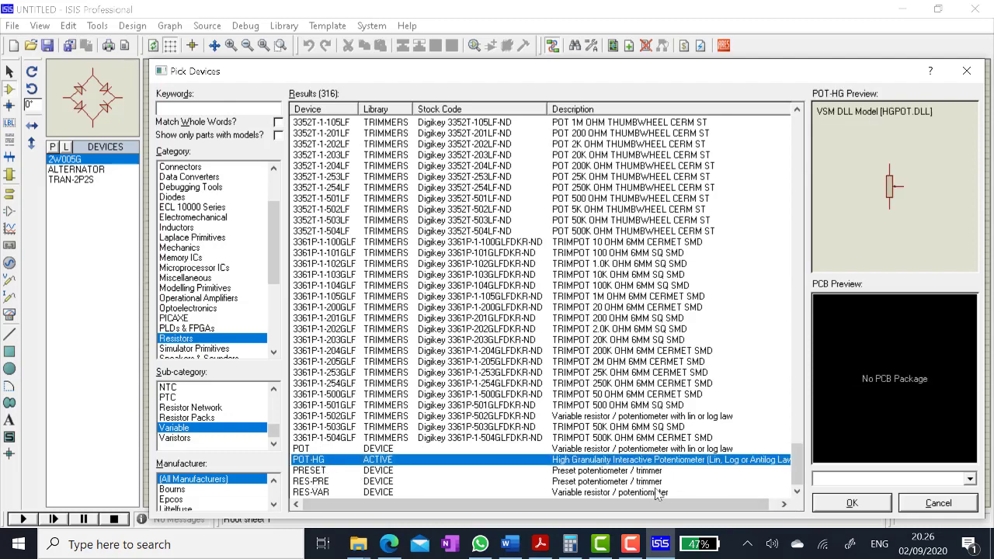
left_click(852, 503)
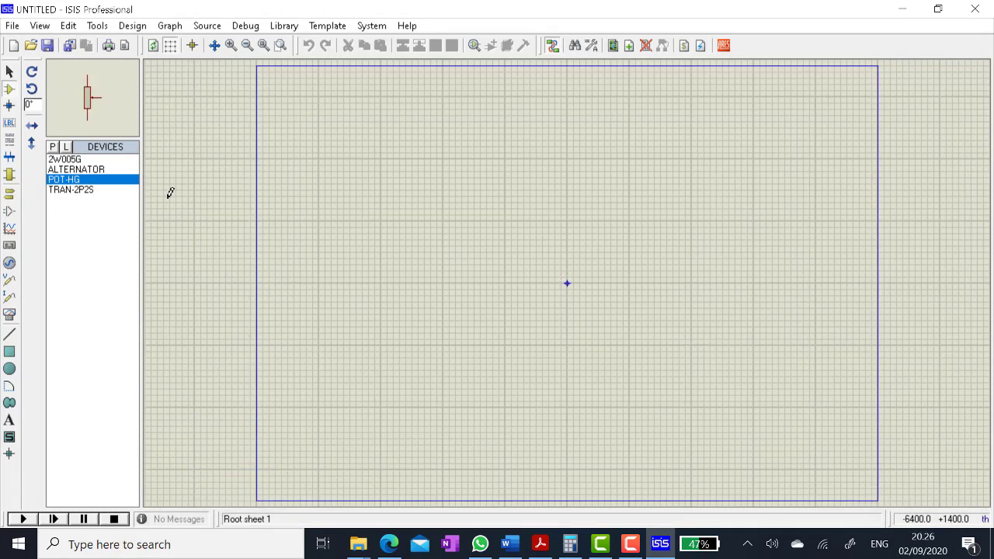
- Place the alternator near the sheet's left border, set its amplitude to 311V and edit its frequency
left_click(70, 169)
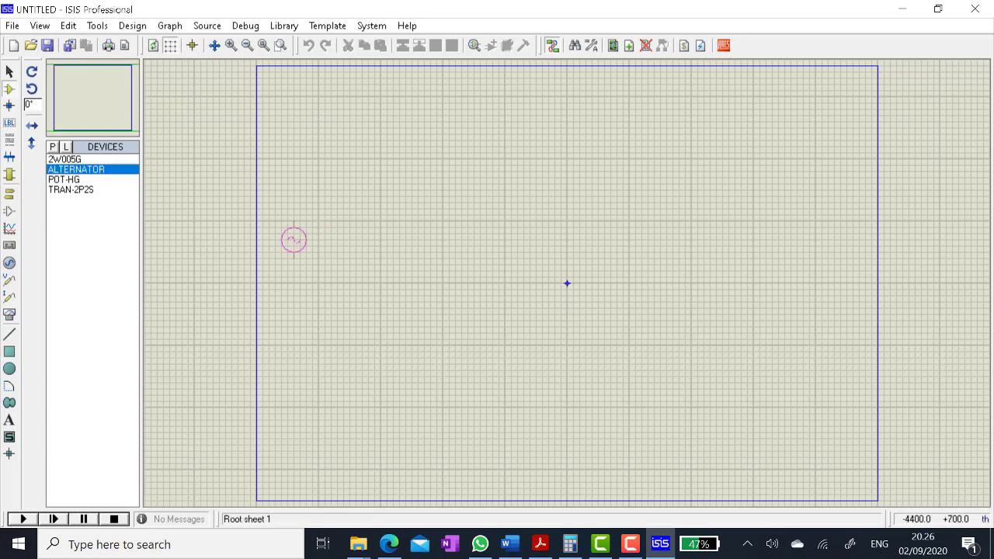
left_click(295, 241)
right_click(298, 246)
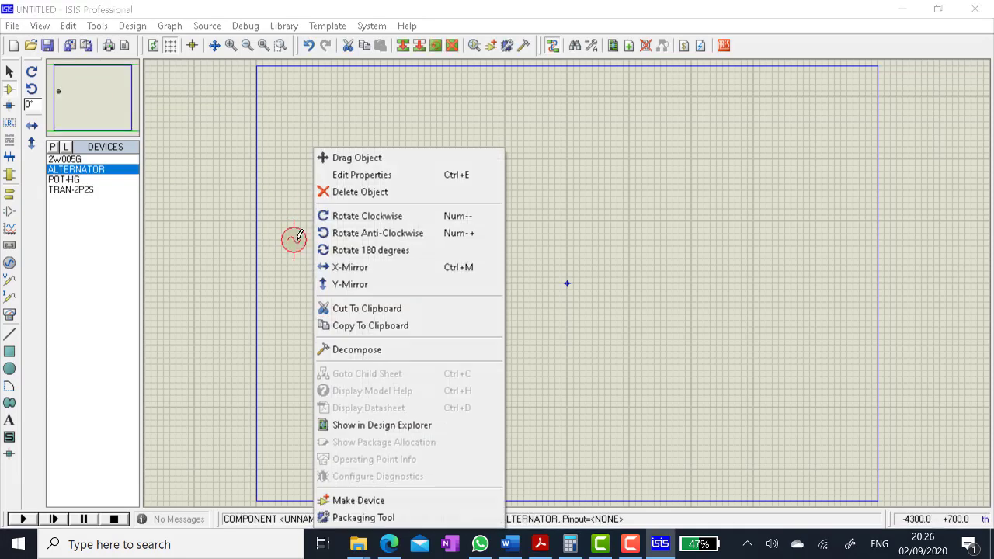
left_click(356, 176)
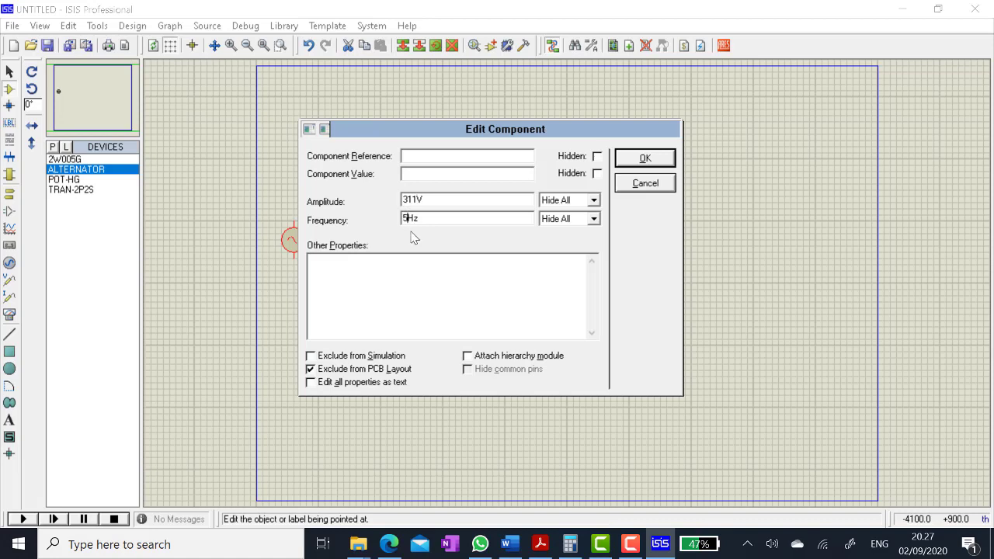
key("Return")
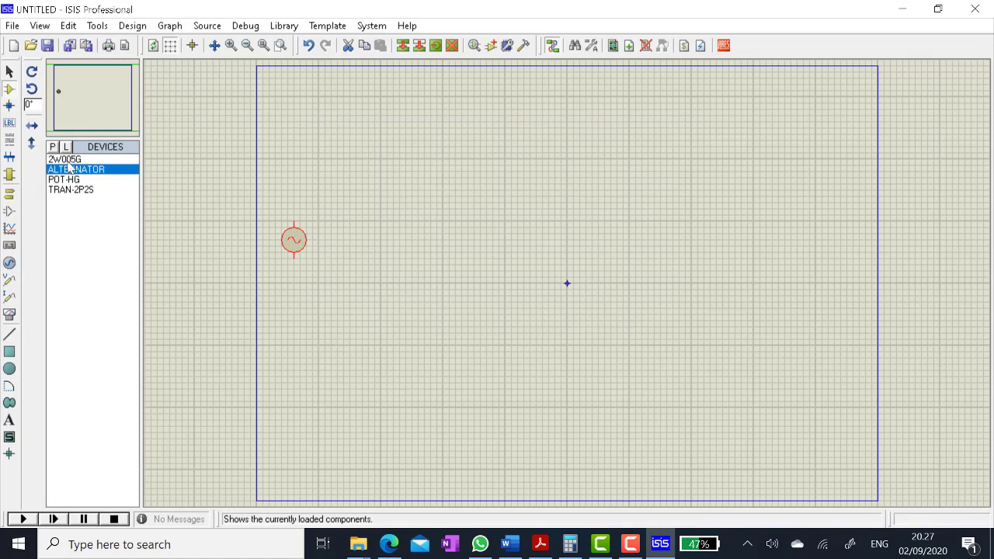
- Place the TRAN-2P2S transformer above and to the right of the alternator
left_click(72, 190)
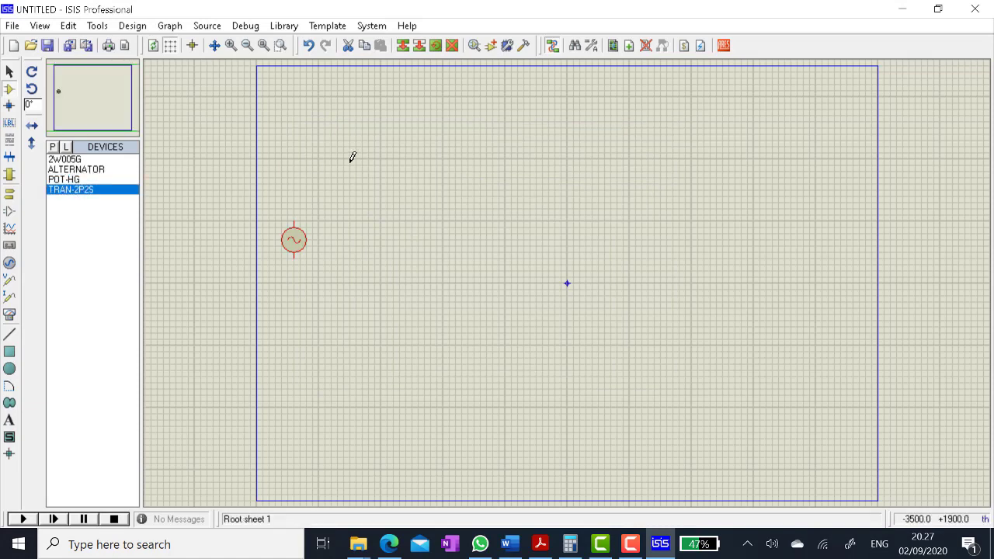
left_click(107, 195)
left_click(342, 198)
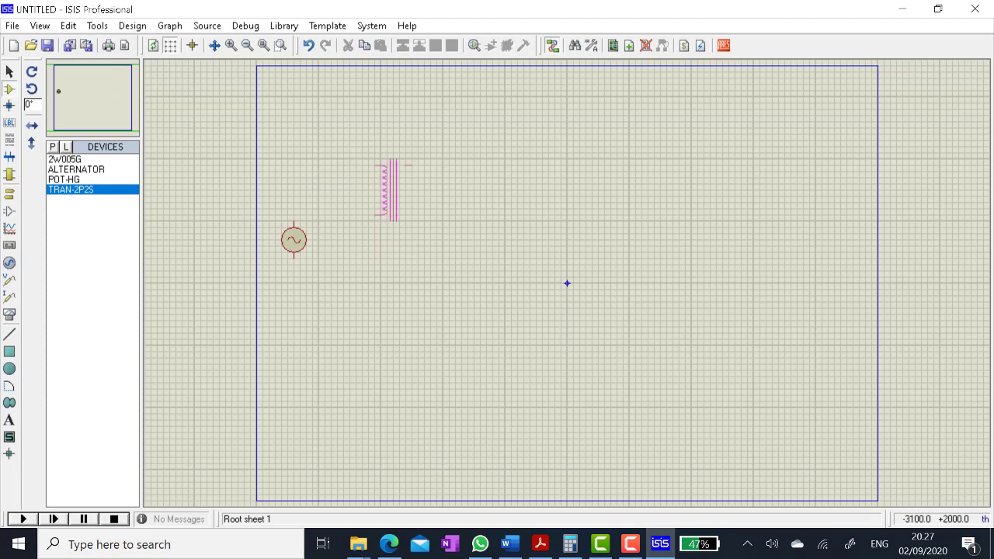
left_click(384, 183)
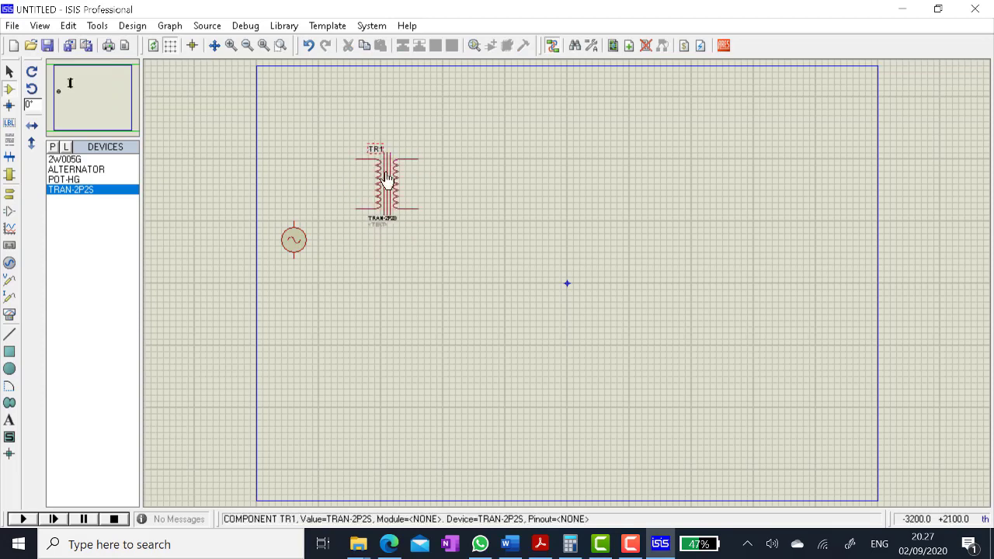
- Set the TRAN-2P2S transformer's coupling factor to 1/14.67 and check the 220 ÷ 15 ratio in Calculator
double_click(394, 199)
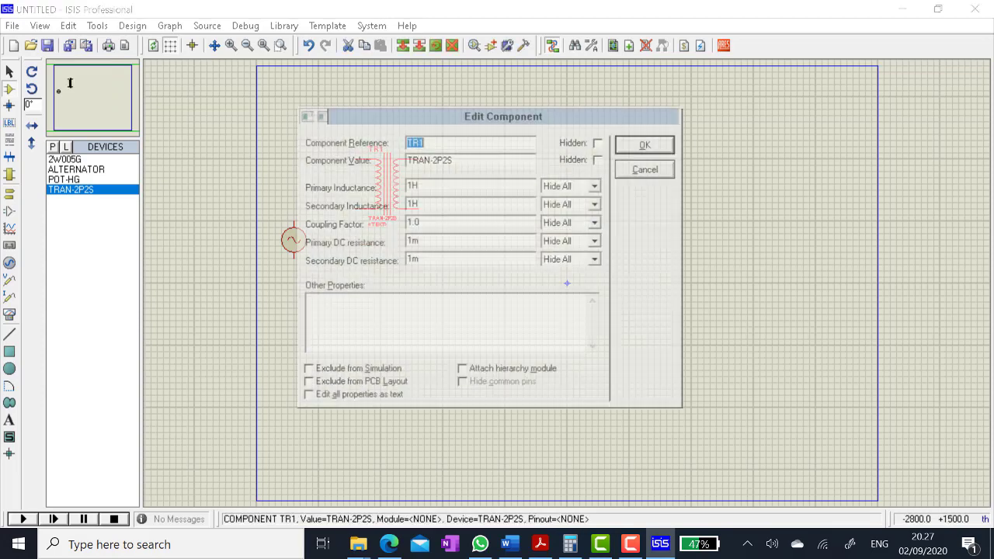
left_click(426, 224)
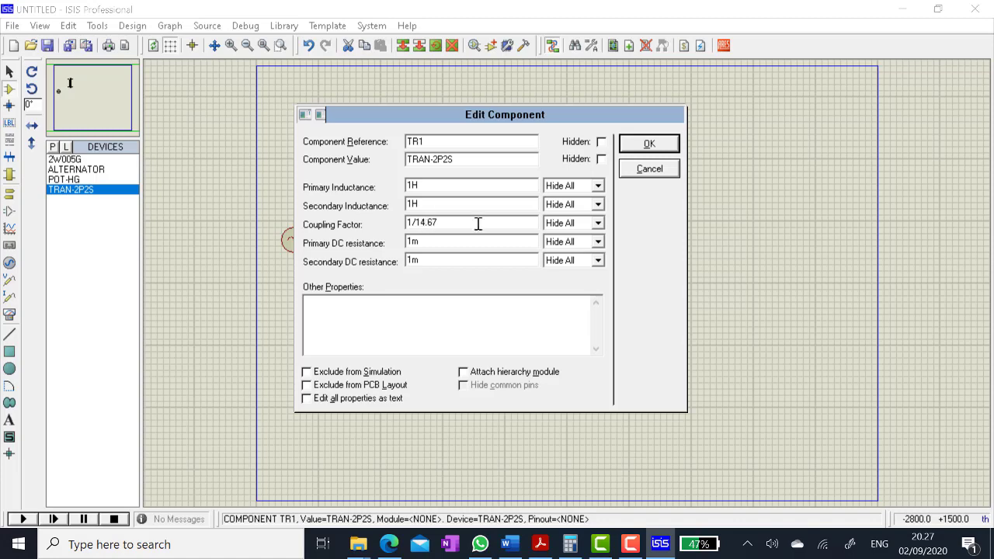
left_click(649, 145)
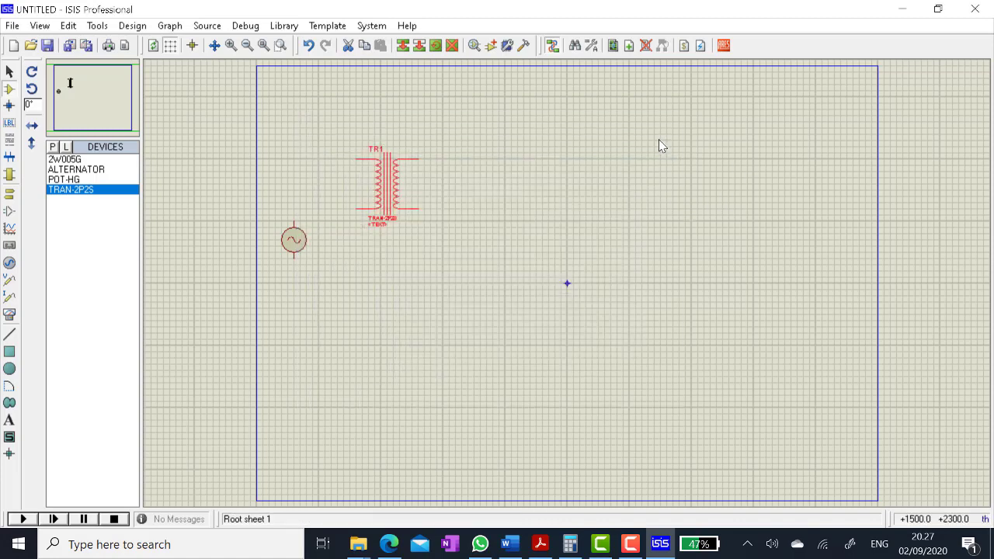
left_click(570, 544)
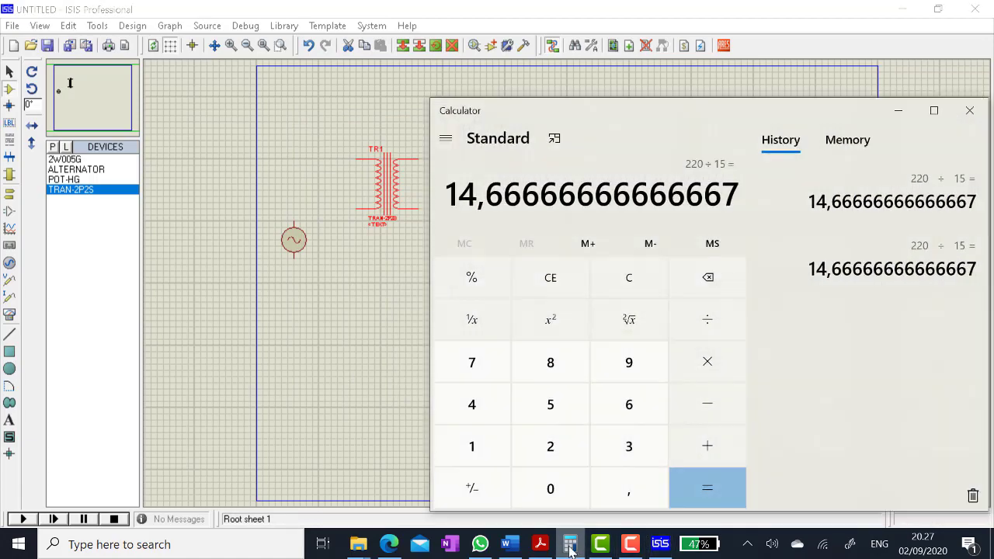
left_click(661, 546)
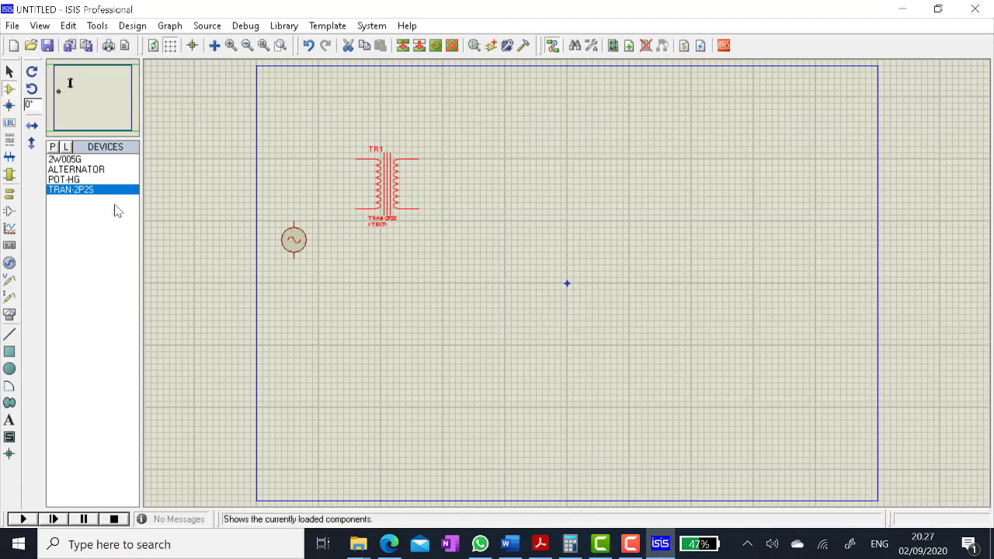
- Place the 2W005G bridge rectifier to the right of the transformer, level with its windings
left_click(77, 169)
left_click(80, 159)
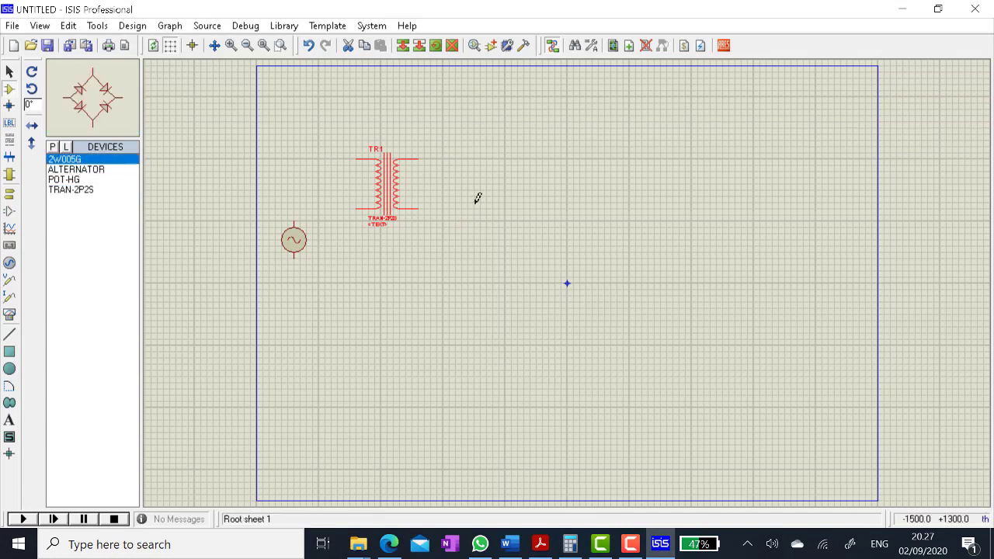
left_click(491, 184)
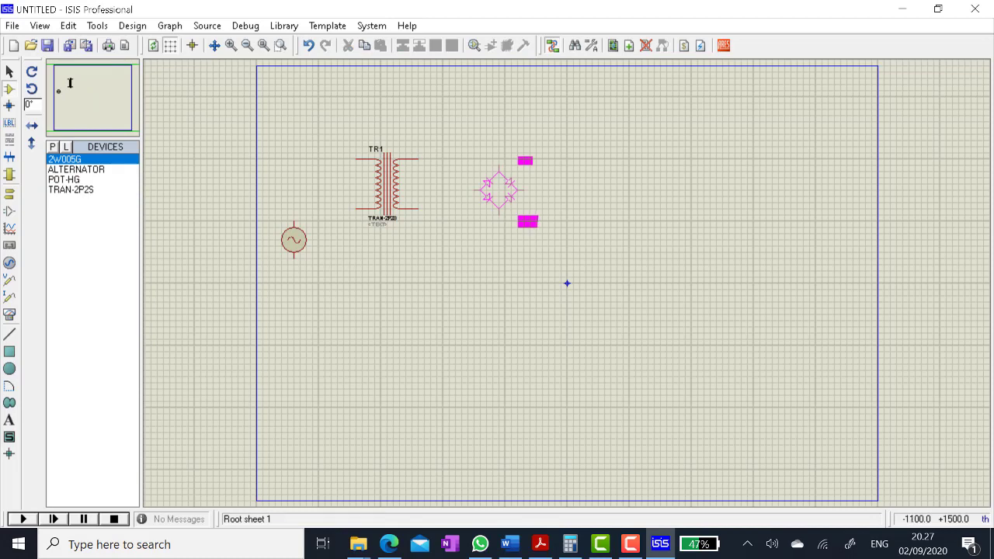
left_click(505, 184)
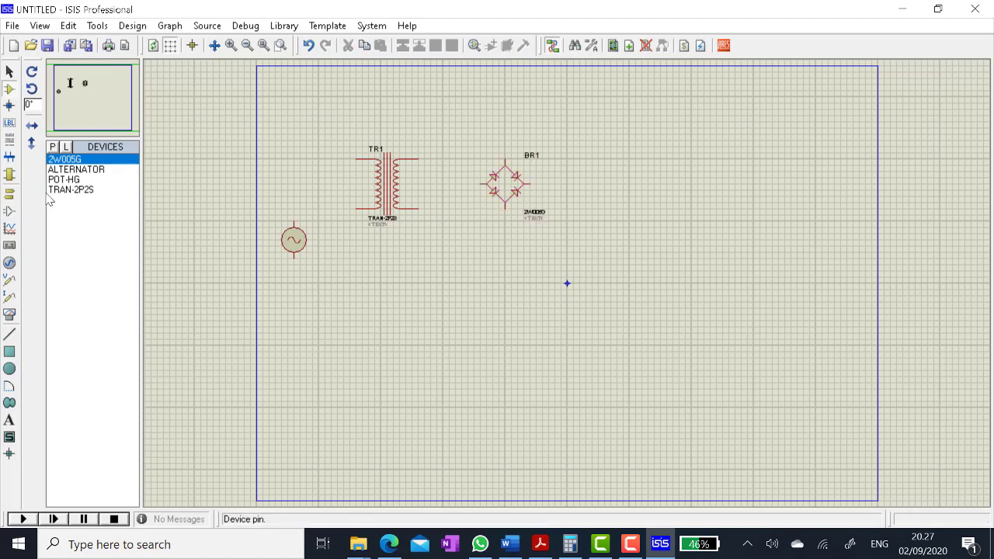
- Place the POT-HG potentiometer below and to the right of the bridge rectifier
left_click(65, 179)
left_click(603, 228)
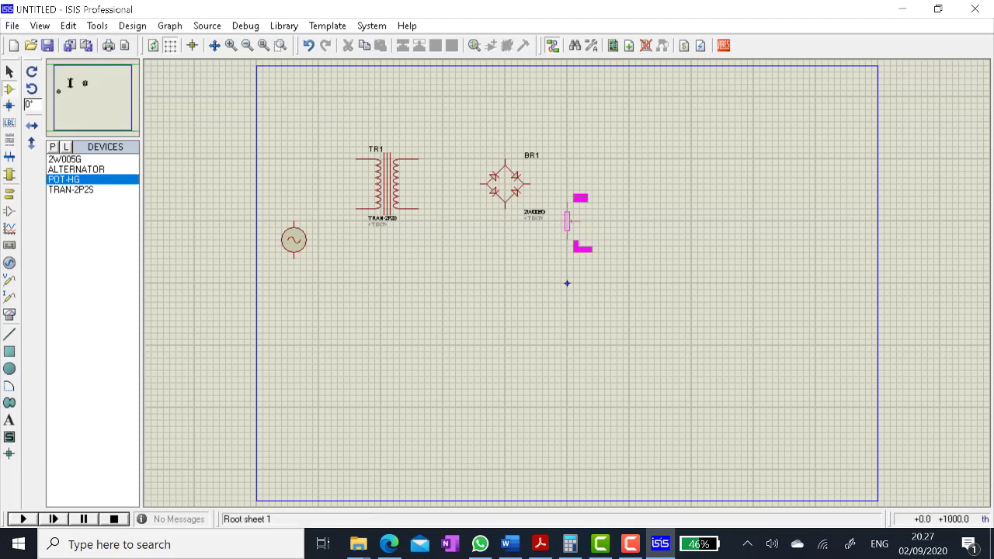
left_click(567, 222)
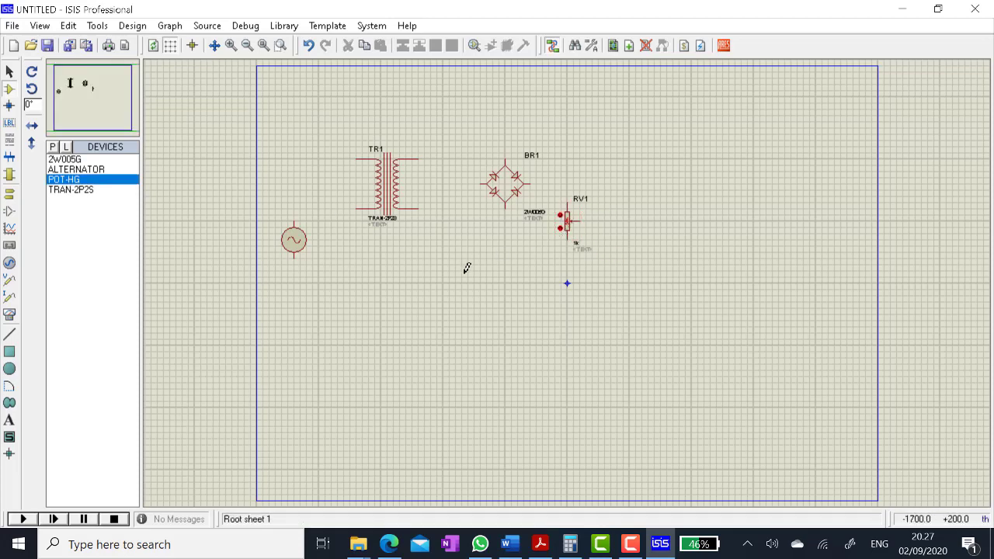
- Place AC voltmeters beside the transformer's primary, its secondary and the potentiometer, and an oscilloscope to the right of the circuit
left_click(10, 314)
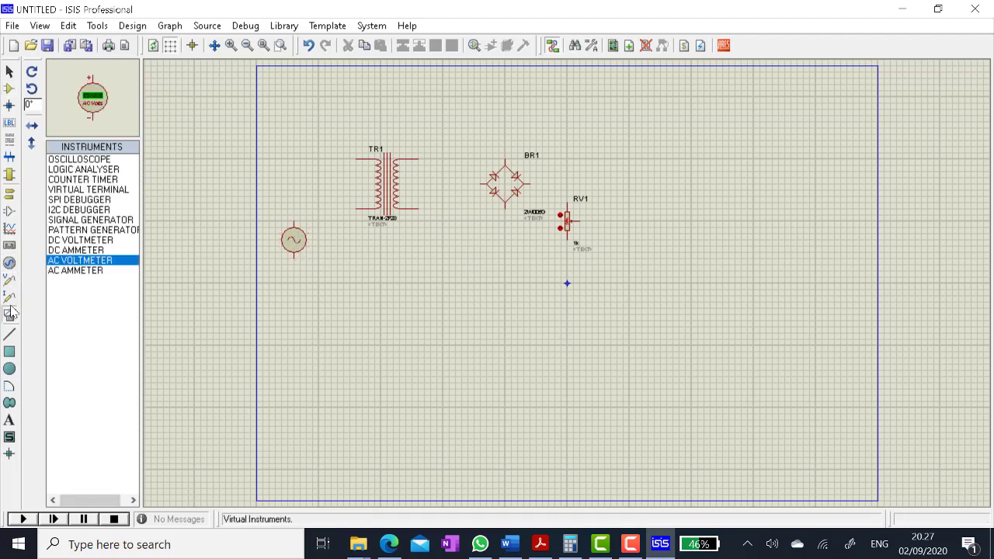
left_click(341, 176)
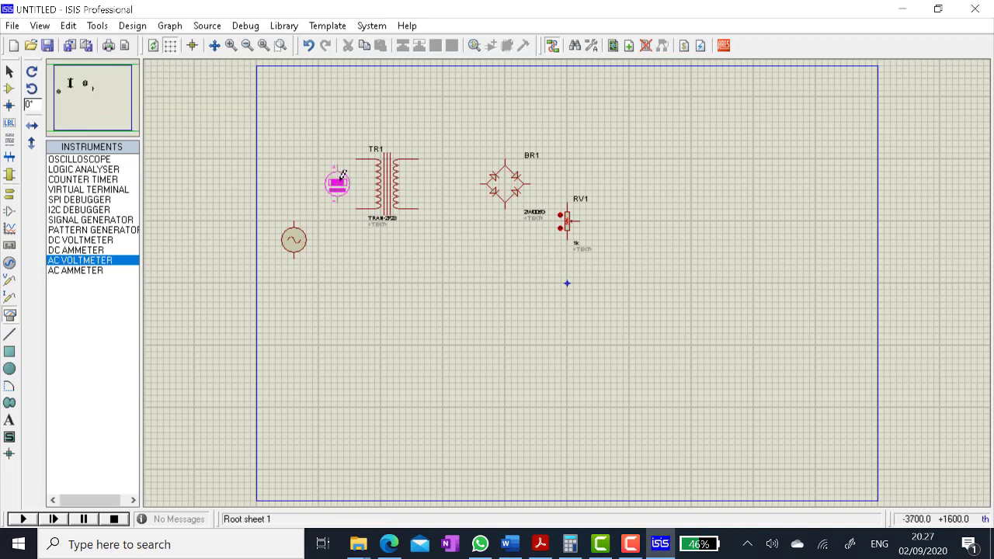
left_click(342, 176)
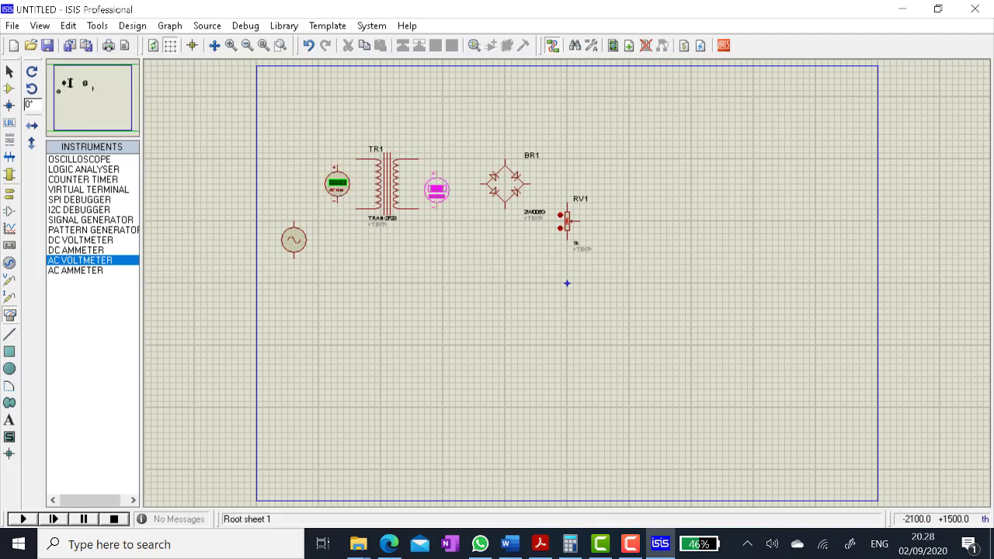
left_click(437, 187)
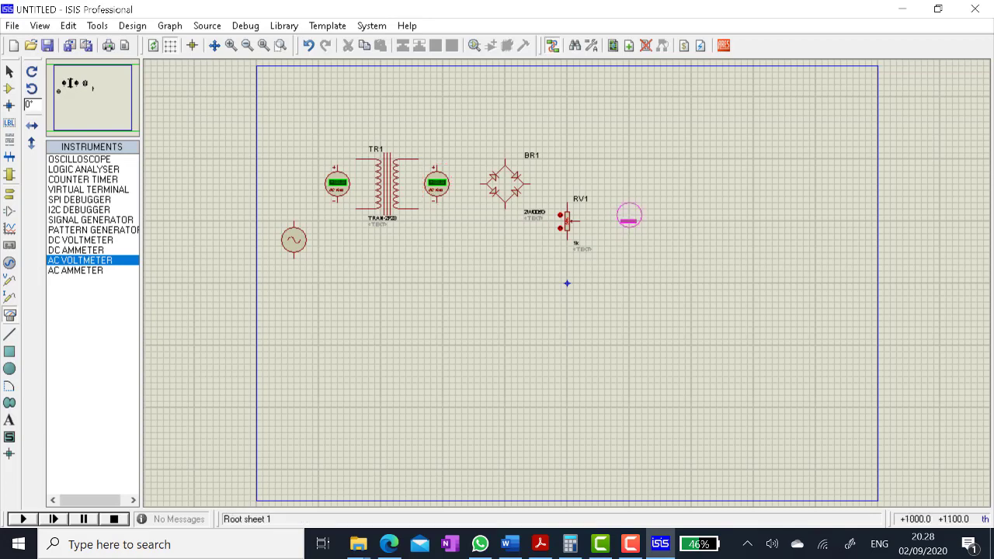
left_click(623, 205)
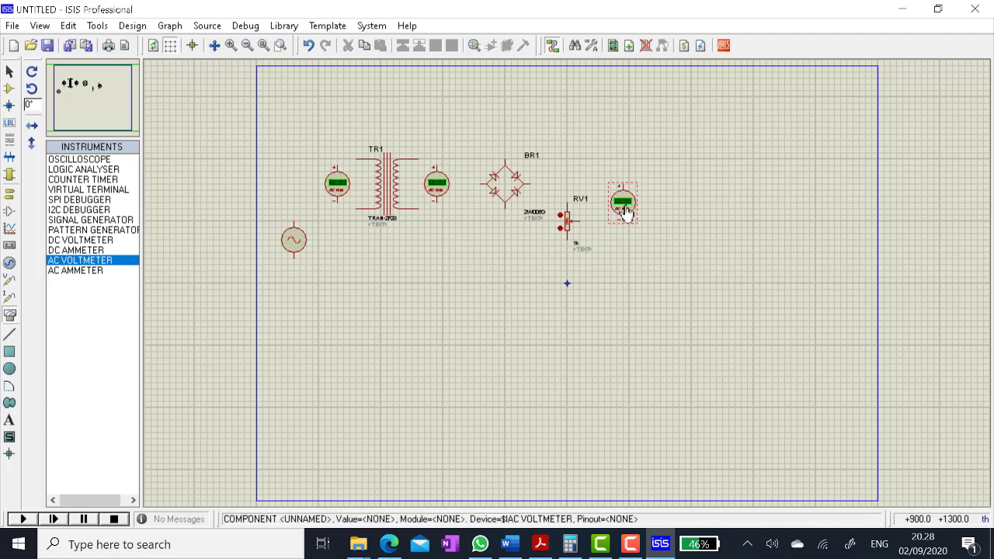
left_click(63, 160)
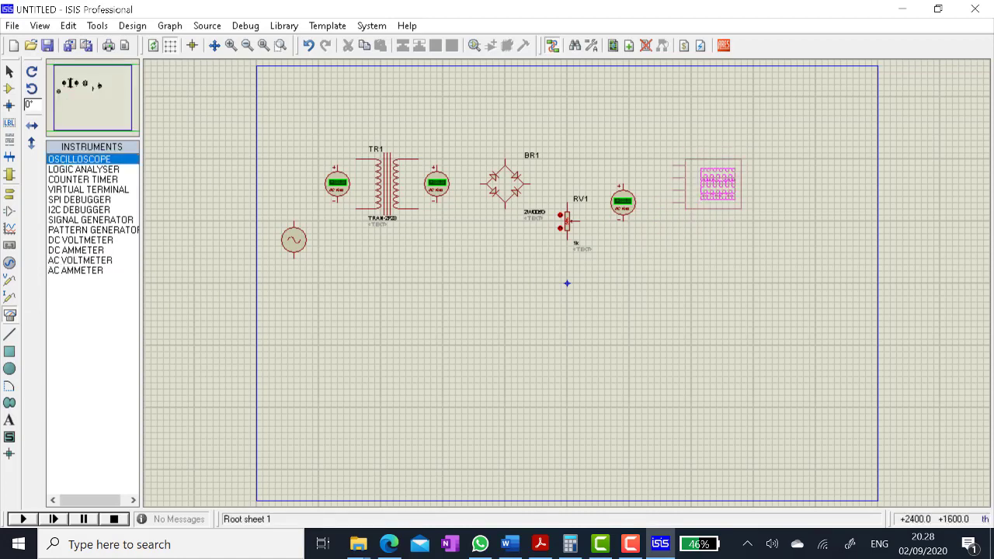
left_click(713, 178)
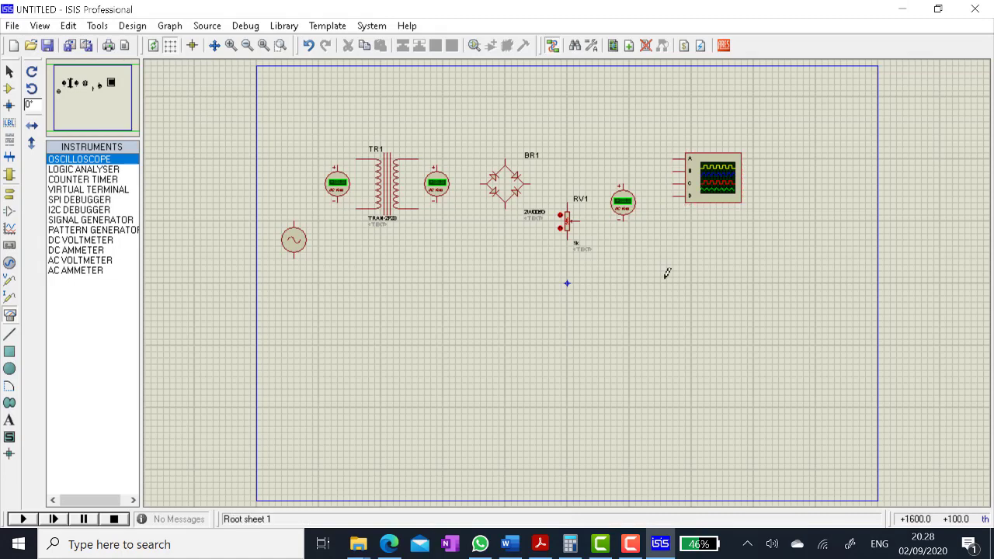
- Wire the alternator to the transformer's primary and the transformer's secondary to the bridge rectifier's two AC pins
left_click(295, 219)
left_click(357, 159)
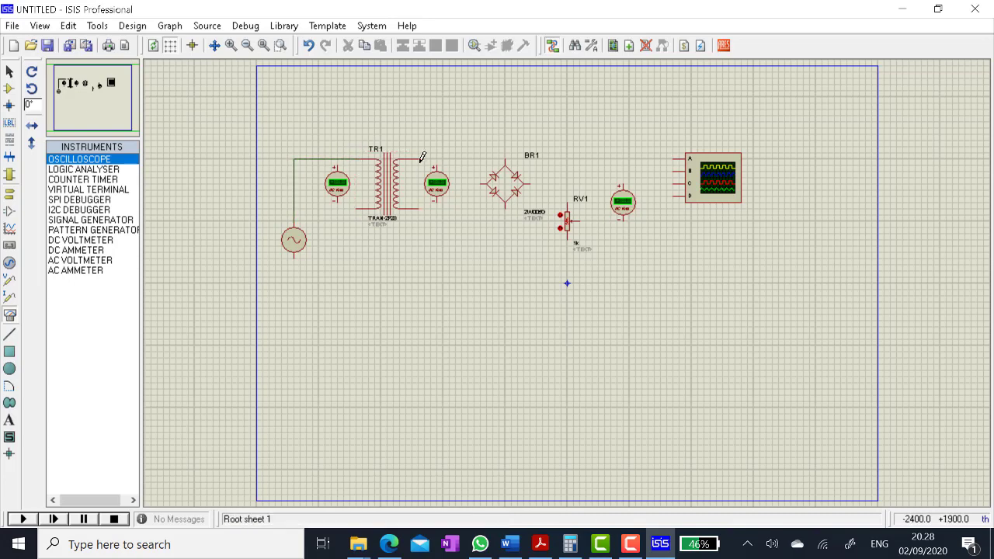
left_click(422, 157)
left_click(505, 156)
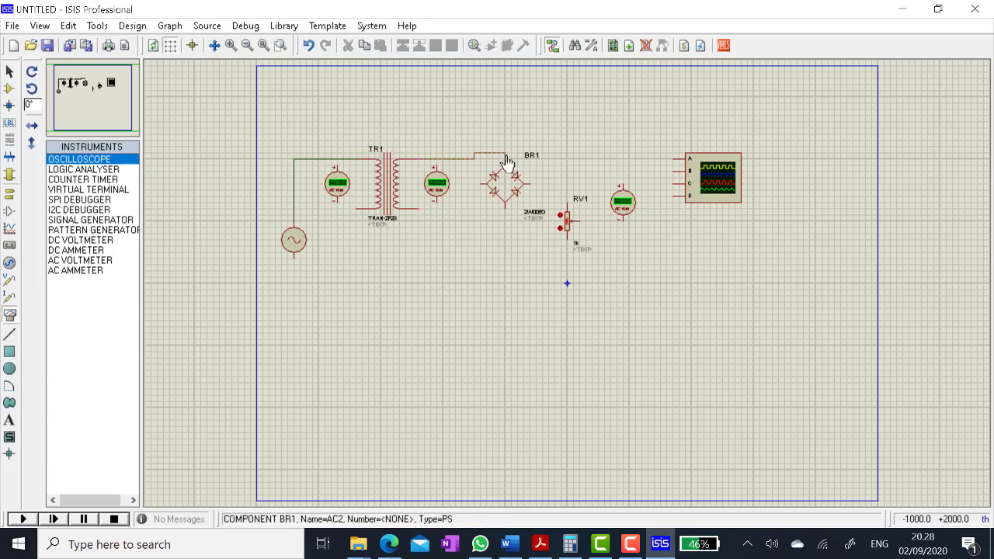
left_click(509, 204)
left_click(420, 208)
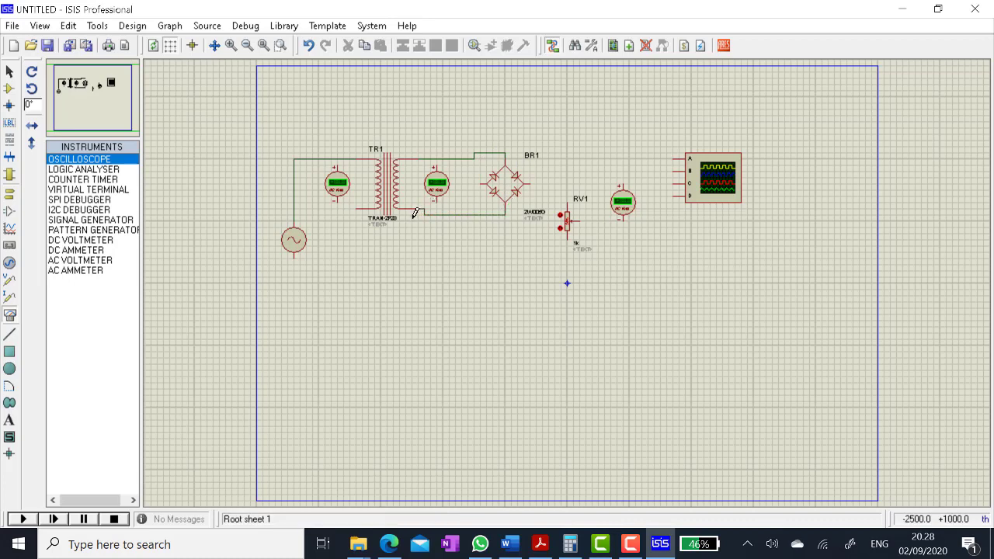
left_click(357, 208)
left_click(300, 259)
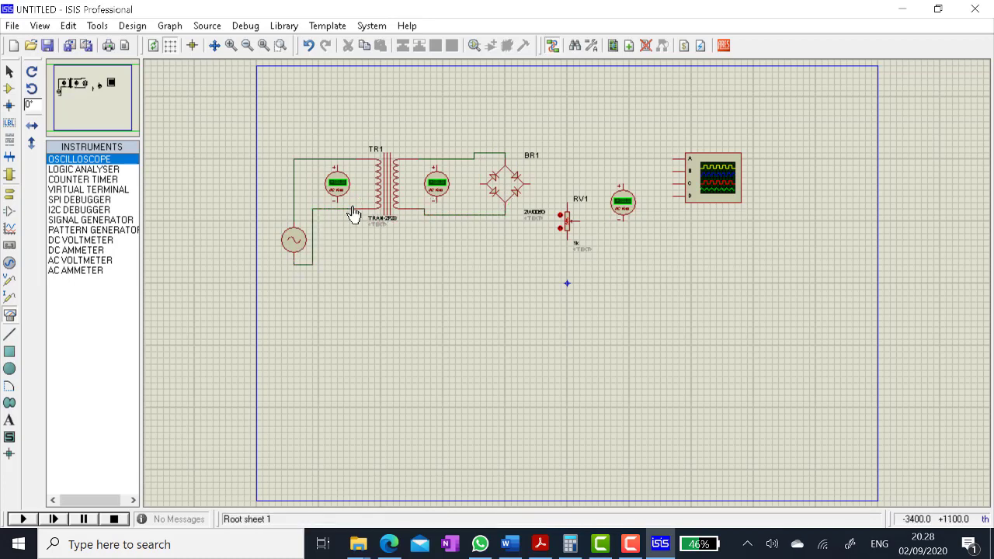
- Undo the stray voltmeter wire and connect the two AC voltmeters across the transformer's primary and secondary lines
left_click(338, 161)
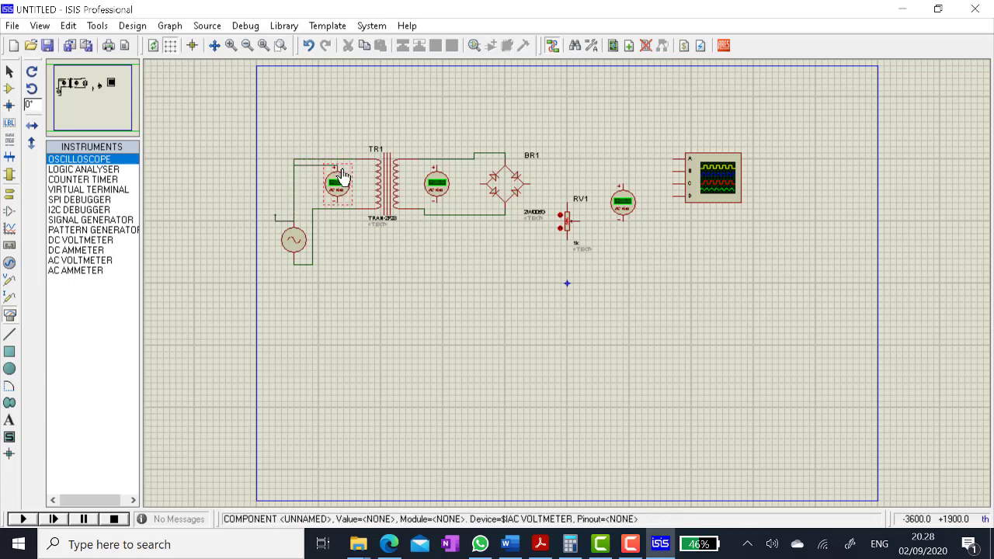
key("ctrl+z")
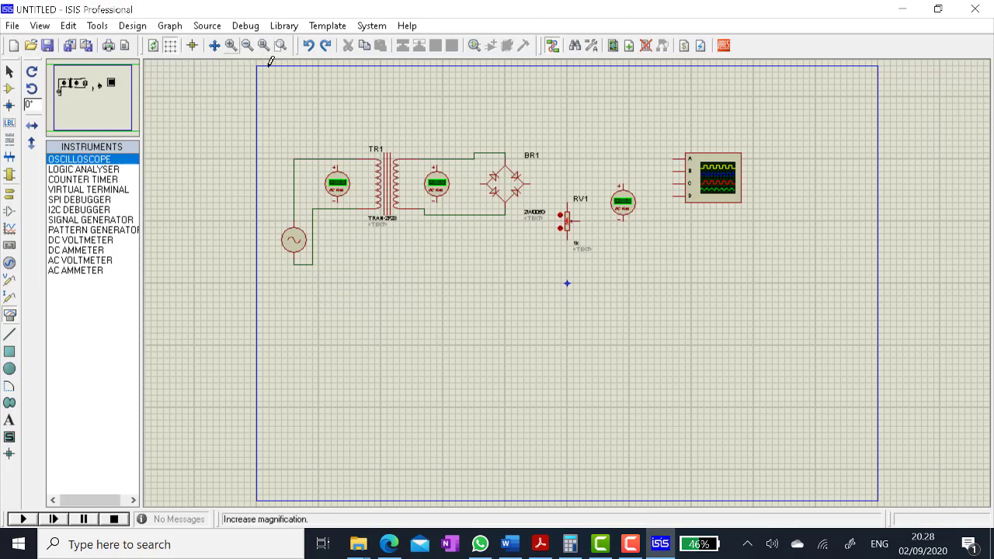
key("F6")
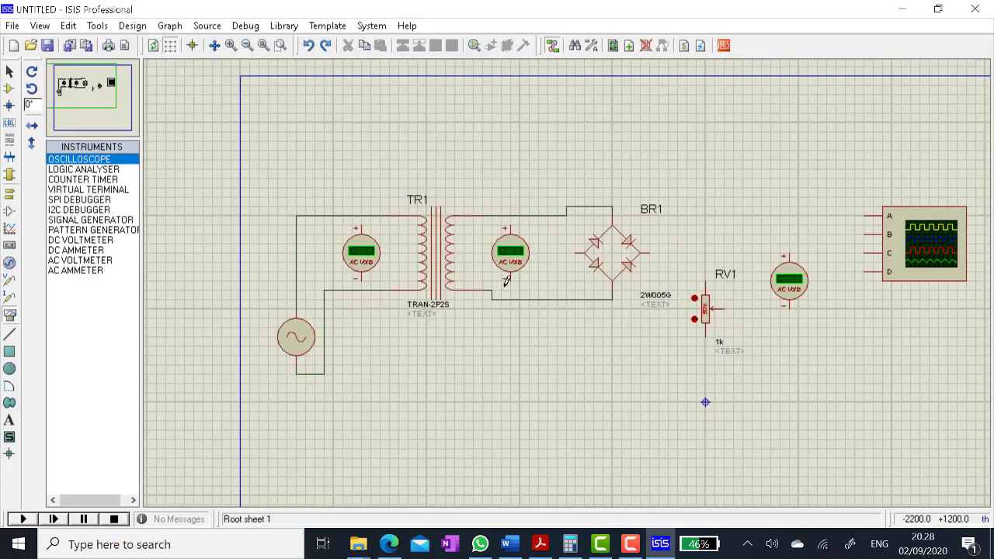
left_click(364, 216)
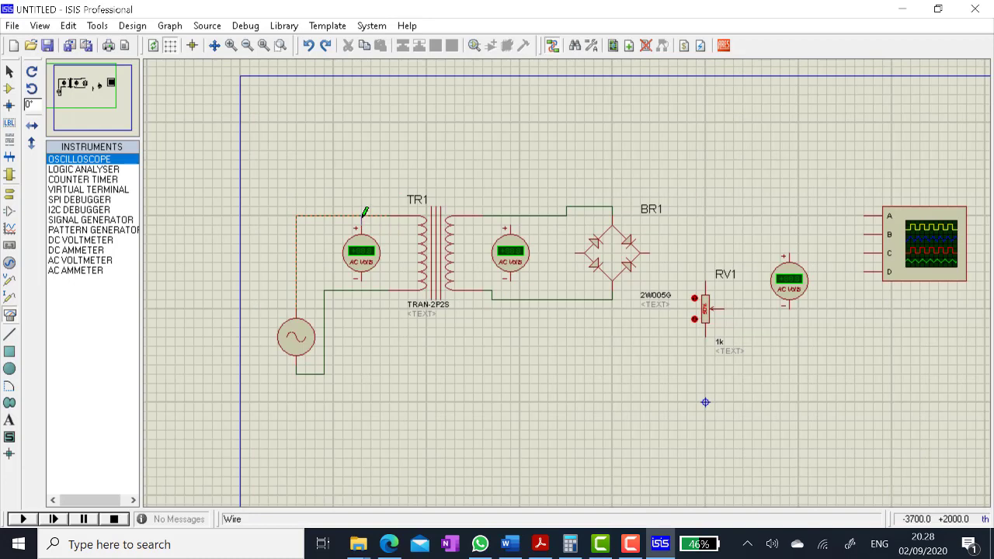
left_click(363, 277)
left_click(361, 290)
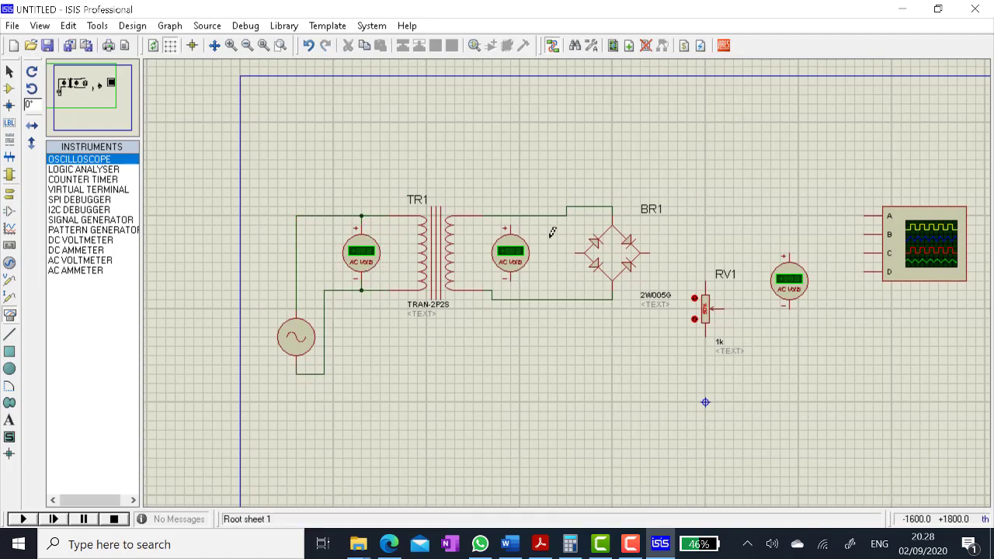
left_click(512, 218)
left_click(514, 292)
- Wire the bridge rectifier's right pin to the potentiometer's upper end and its left pin to the wiper
left_click(648, 254)
left_click(707, 275)
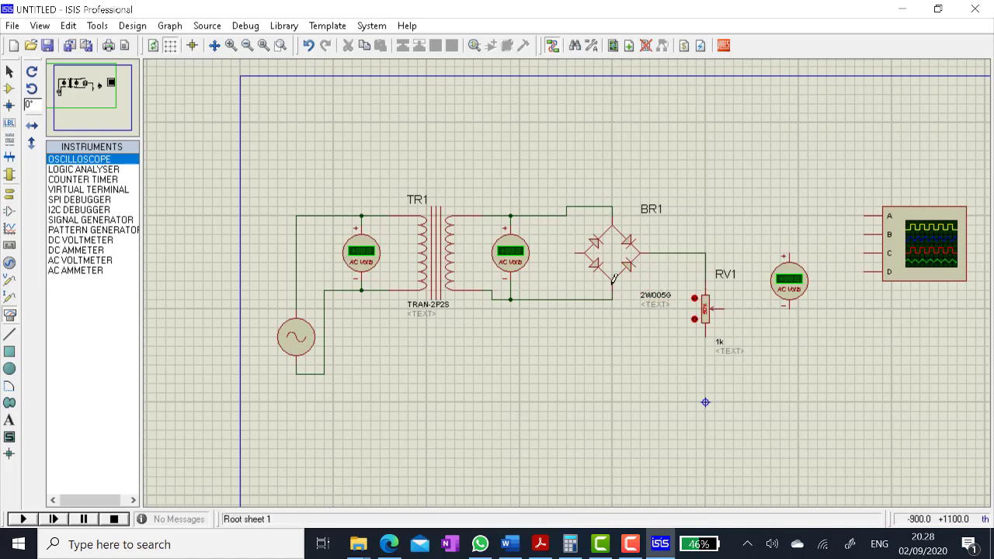
left_click(576, 251)
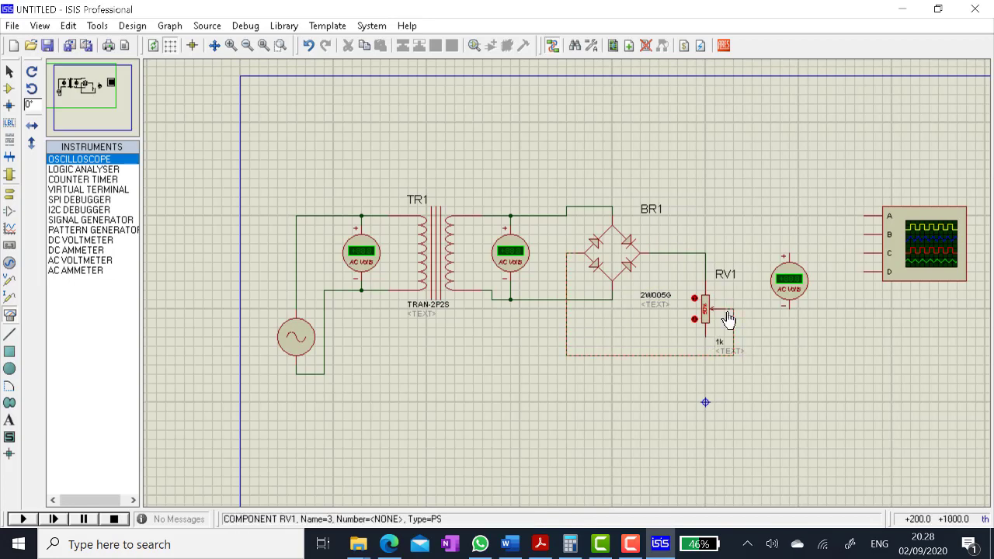
left_click(729, 317)
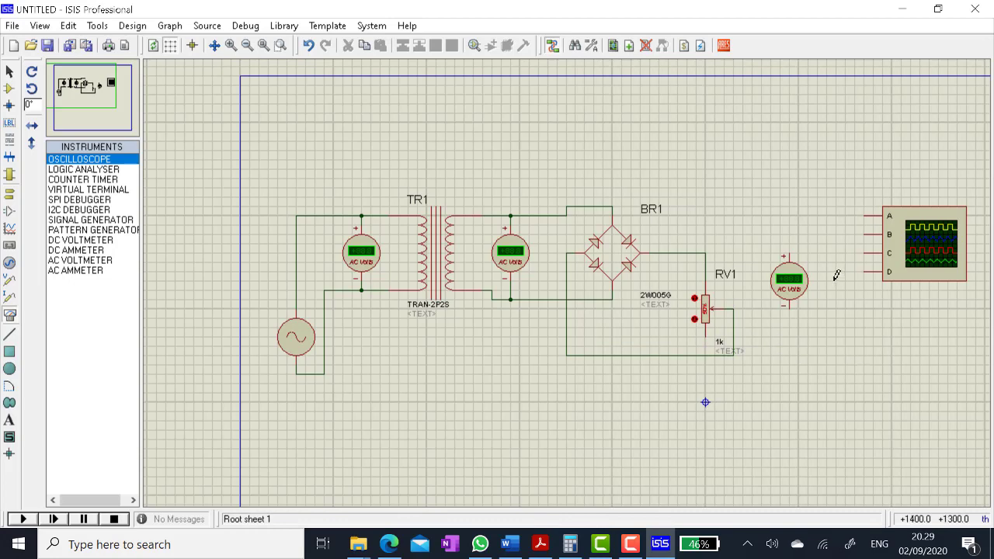
- Connect the third AC voltmeter across the potentiometer, between the bridge rectifier's output wire and the wiper's return wire
left_click(789, 247)
left_click(705, 248)
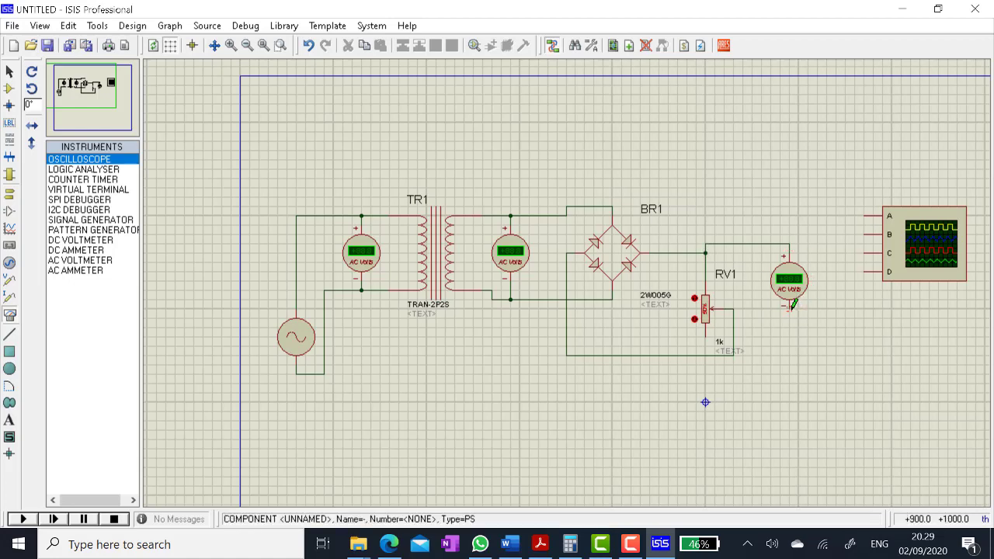
left_click(789, 308)
left_click(733, 355)
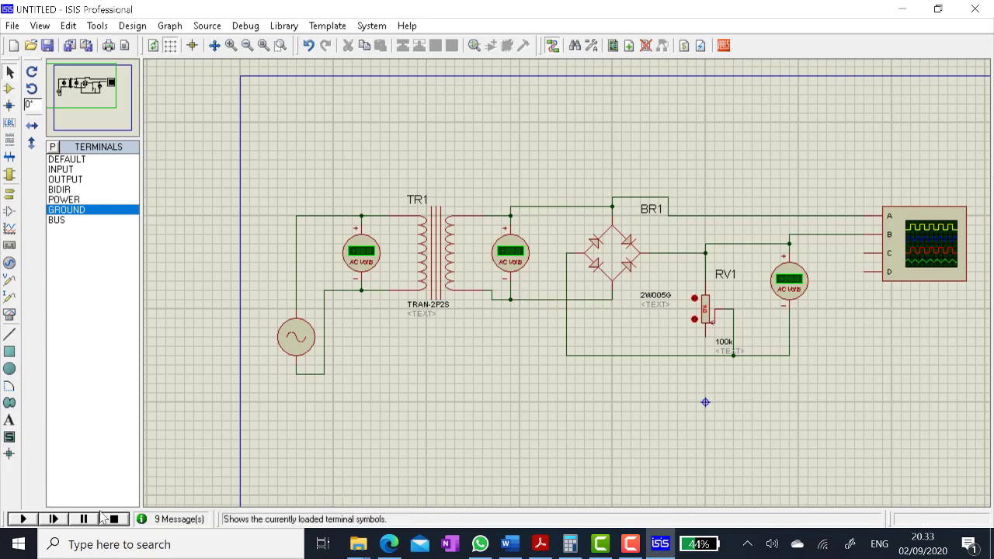
- Run the simulation and read the three AC voltmeters with the oscilloscope window moved off the circuit
left_click(24, 520)
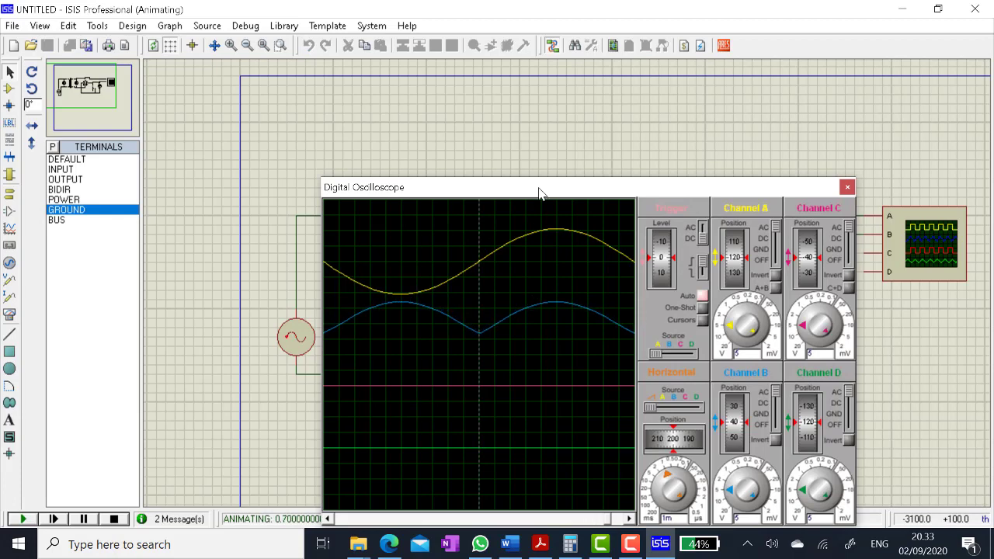
left_click_drag(541, 193, 580, 404)
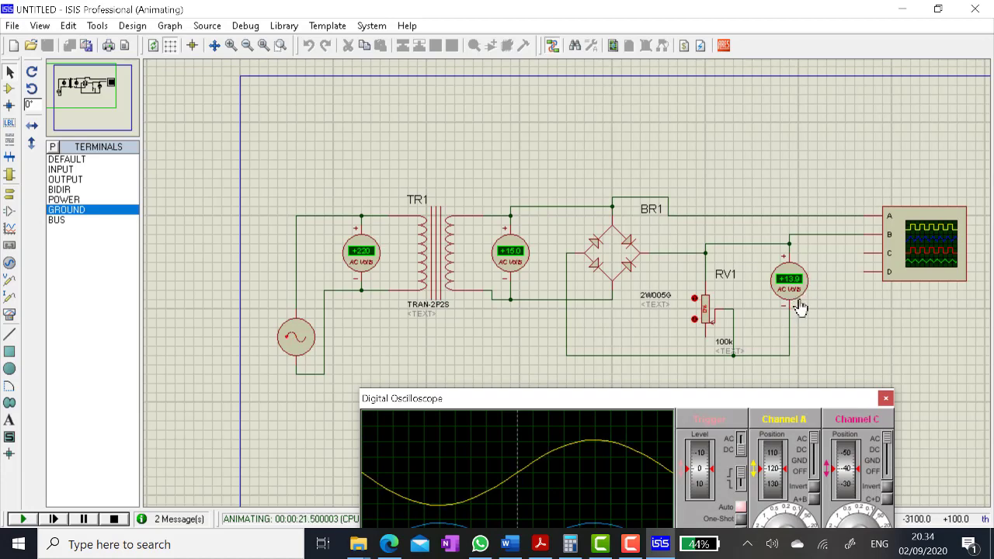
left_click_drag(771, 404, 717, 142)
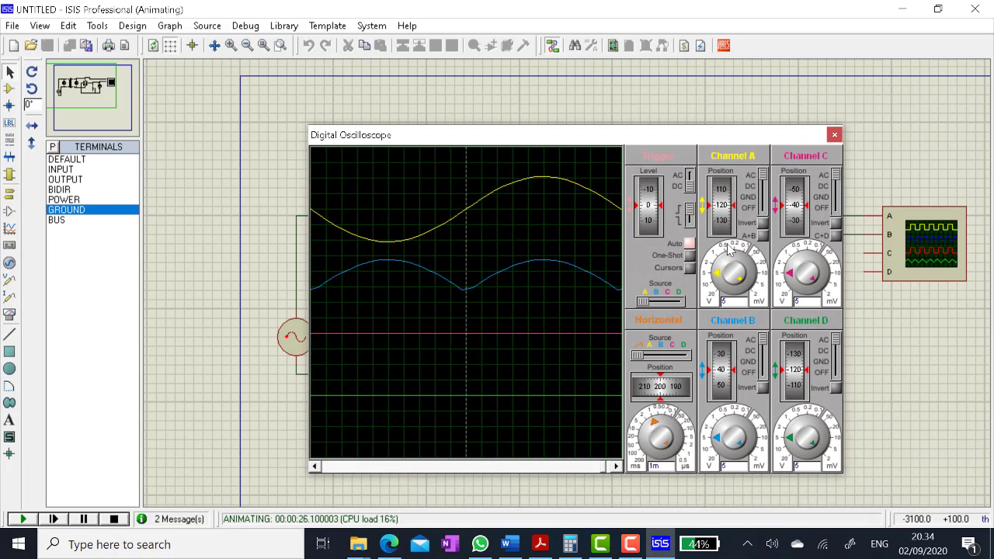
- Set the vertical position of oscilloscope channels A and B to 100 and the horizontal timebase to 2 ms
scroll(727, 216, "up", 4)
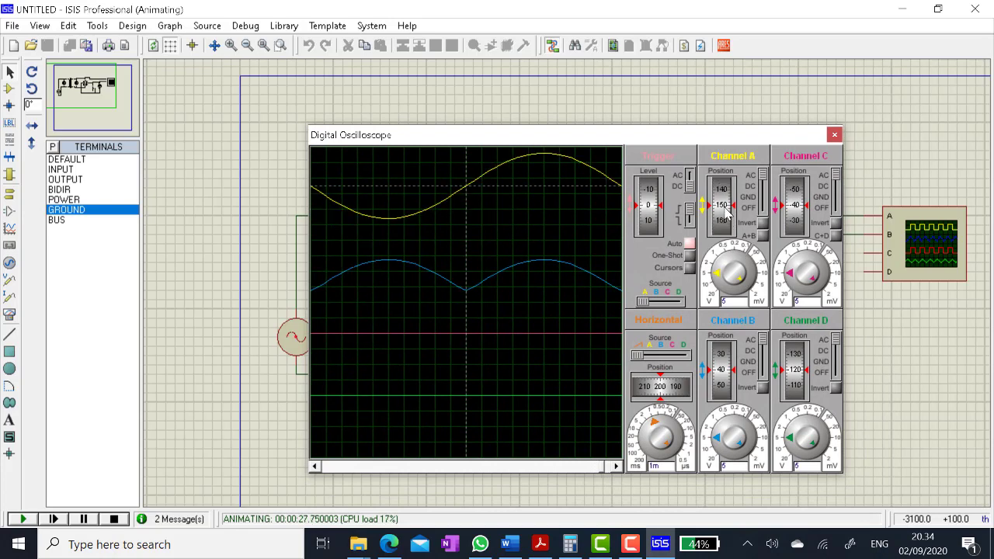
mouse_move(727, 211)
left_mouse_down()
mouse_move(729, 234)
mouse_move(727, 224)
left_mouse_up()
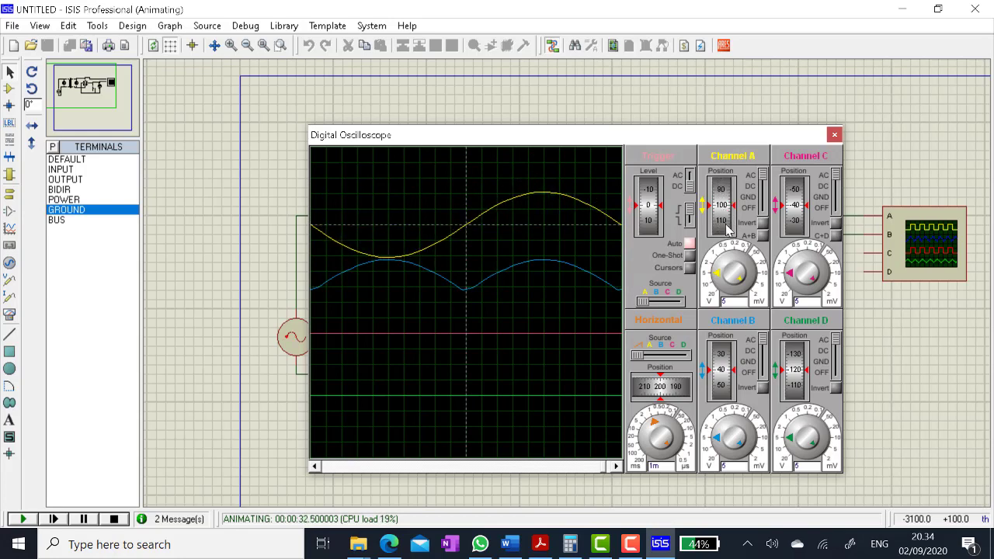
left_click_drag(729, 384, 730, 367)
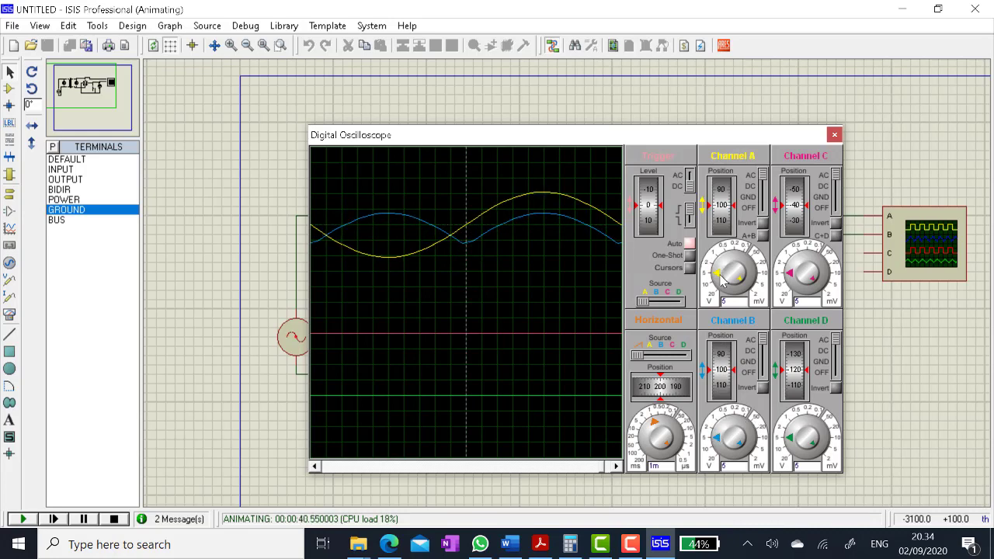
left_click(651, 431)
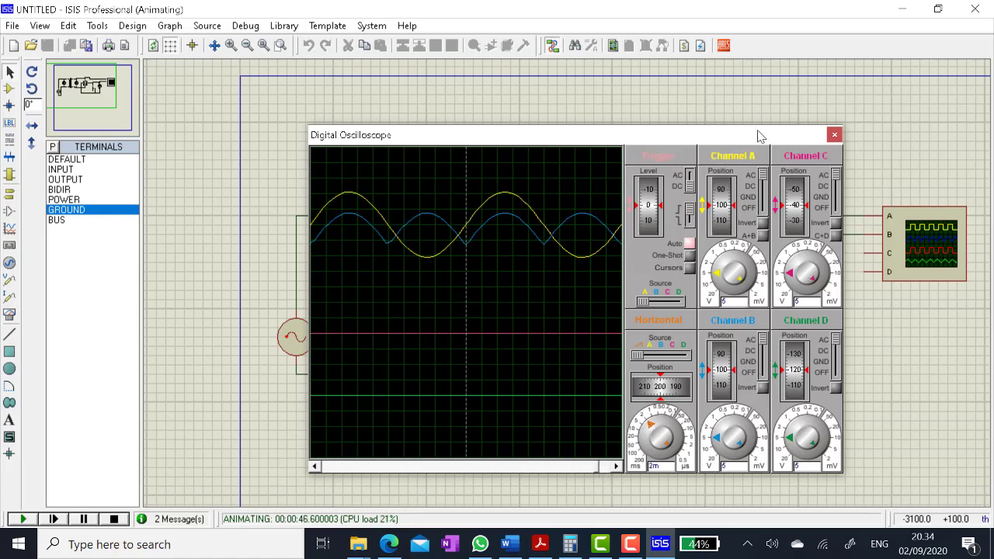
- Check the bridge rectifier's output wiring and switch oscilloscope channel B to DC coupling
left_click_drag(759, 138, 661, 345)
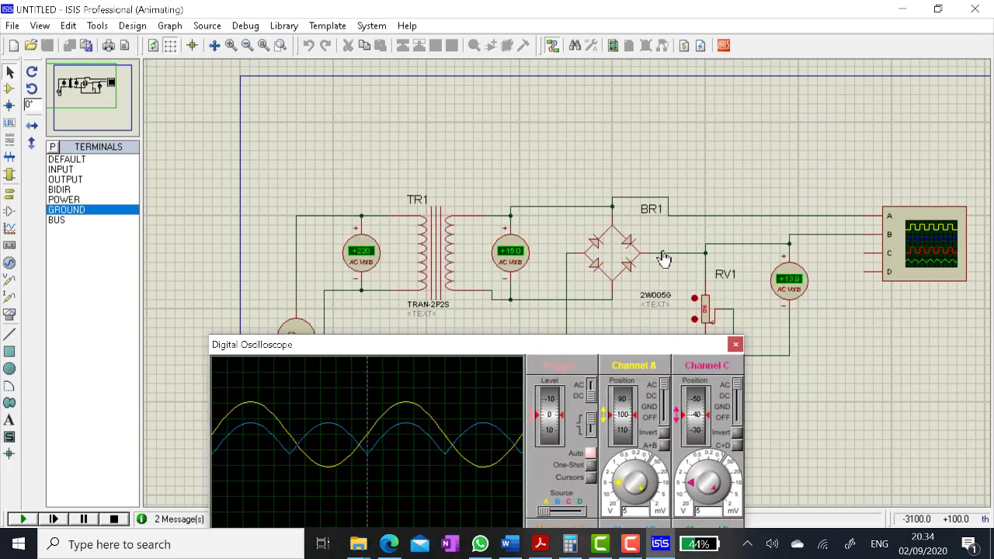
left_click_drag(661, 344, 633, 125)
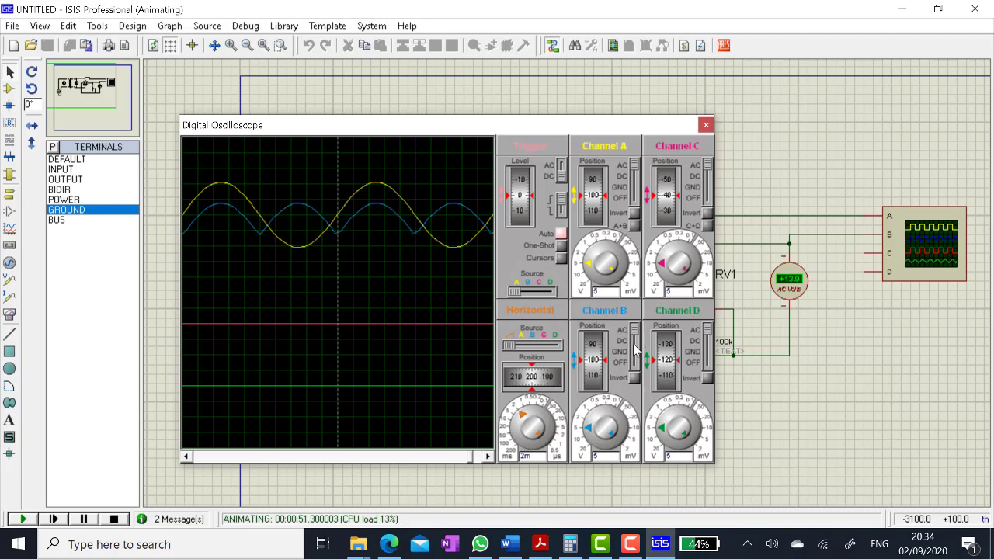
left_click(635, 348)
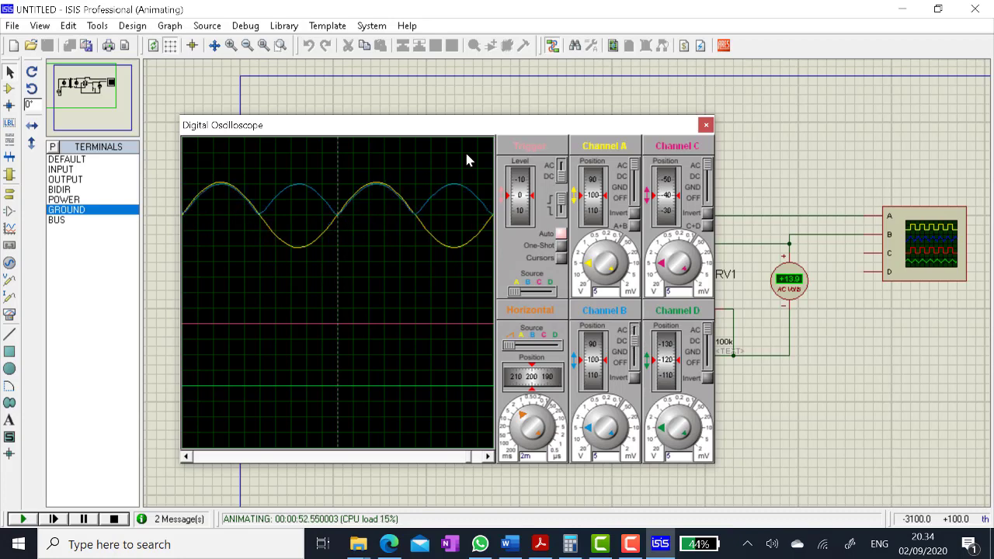
- Compare the AC voltmeter readings with the channel A and B waveforms, moving the oscilloscope window as needed, and stop the simulation
left_click_drag(499, 124, 727, 340)
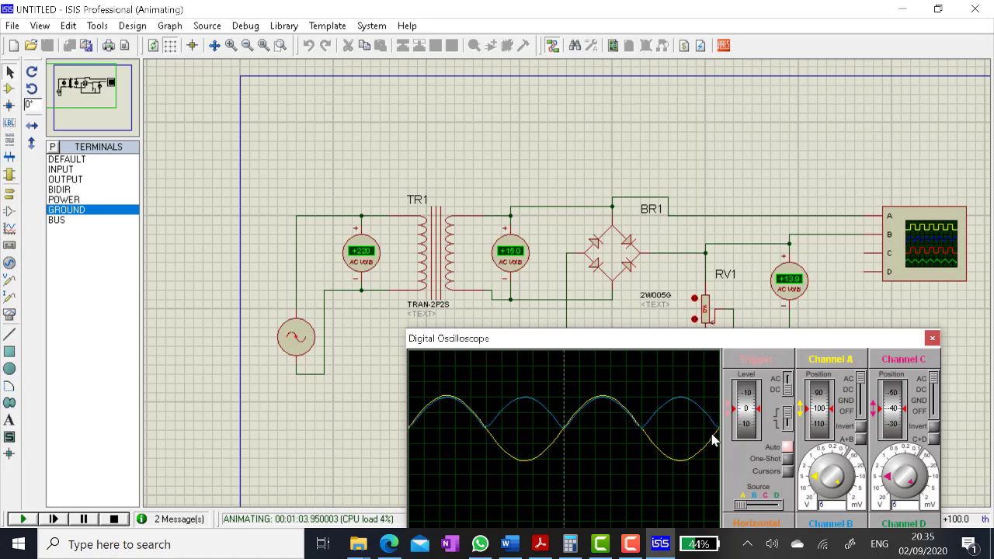
left_click_drag(648, 349, 610, 298)
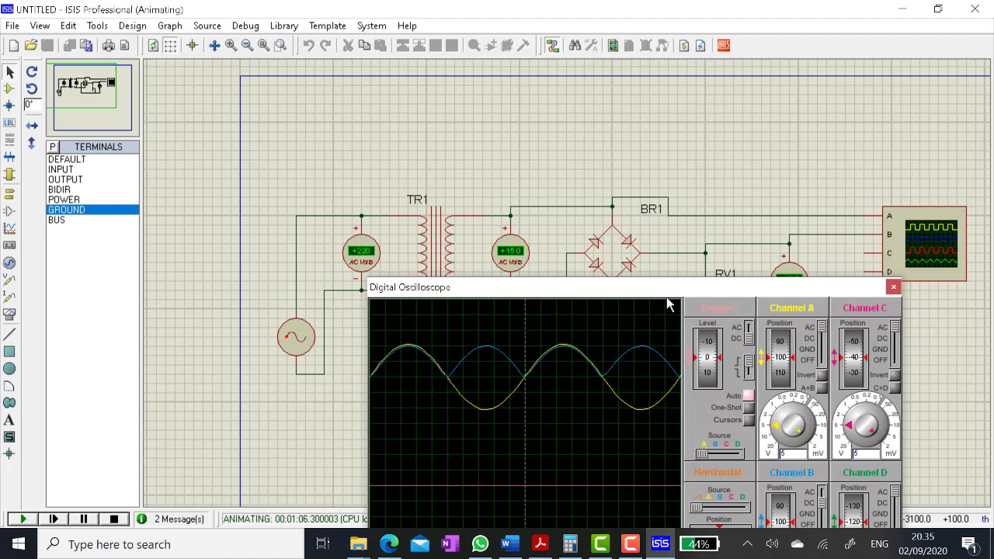
left_click_drag(668, 295, 639, 386)
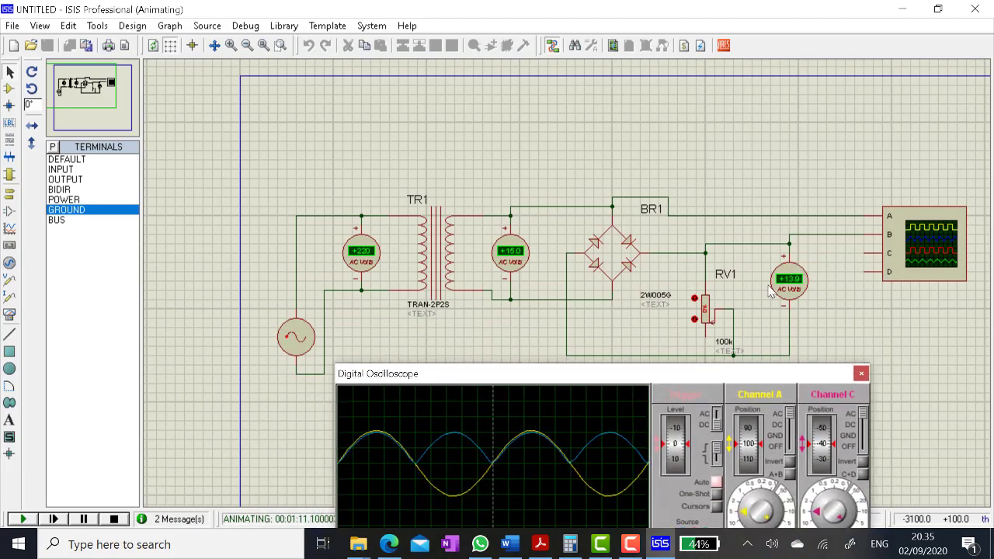
mouse_move(750, 377)
left_mouse_down()
mouse_move(734, 327)
mouse_move(725, 378)
mouse_move(697, 199)
mouse_move(536, 155)
mouse_move(756, 393)
left_mouse_up()
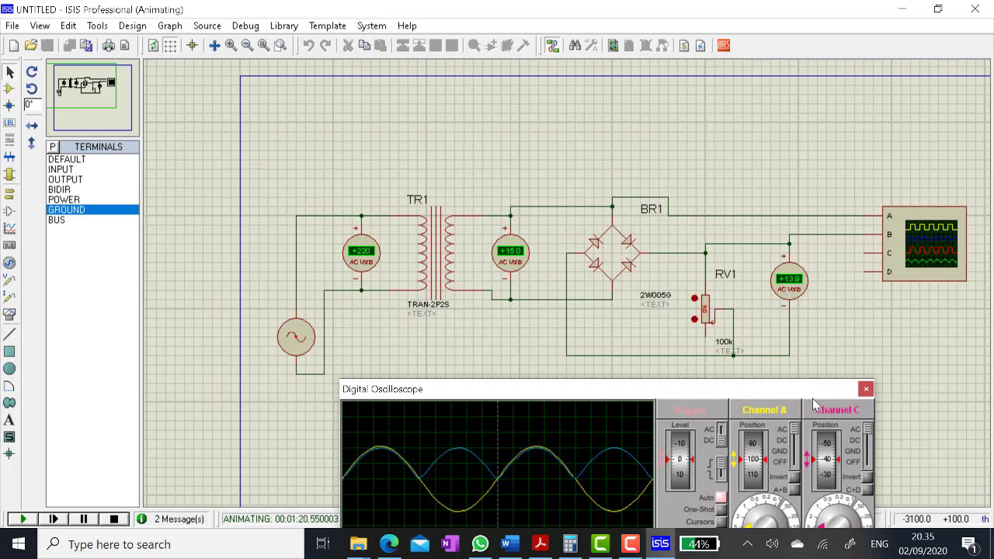
left_click_drag(782, 390, 748, 90)
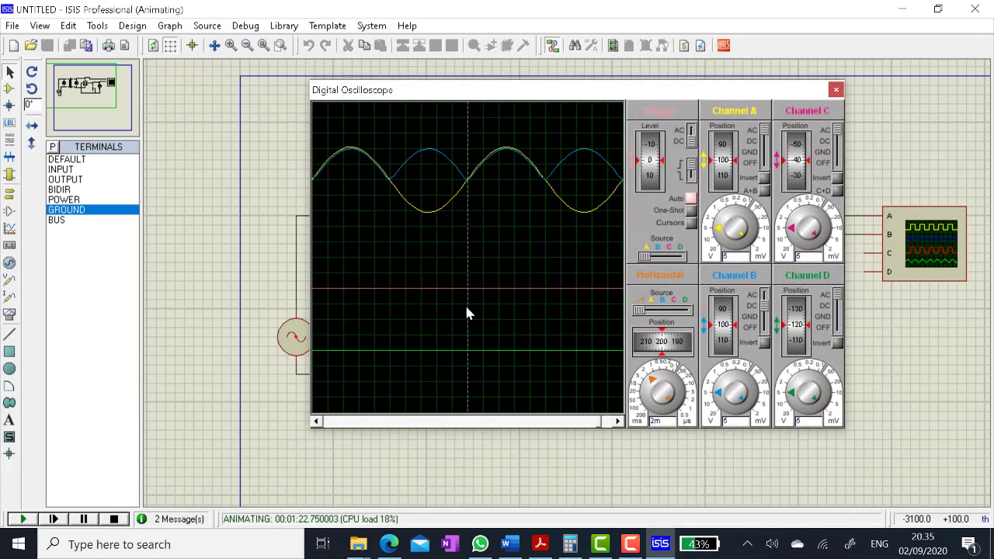
left_click(114, 519)
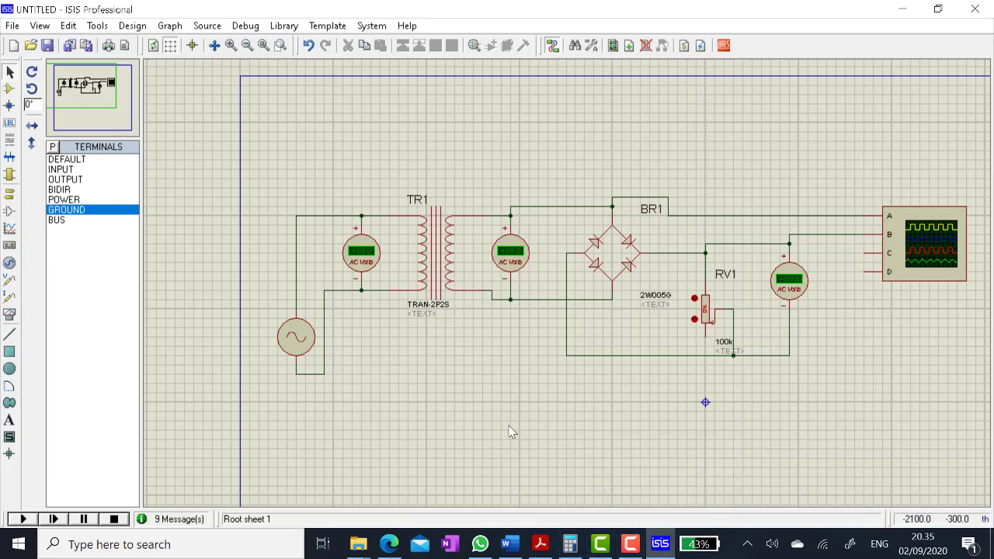
- Switch to the practicum module in Word and review Unit 2's single-diode circuit and its voltage table
left_click(519, 549)
scroll(697, 244, "up", 10)
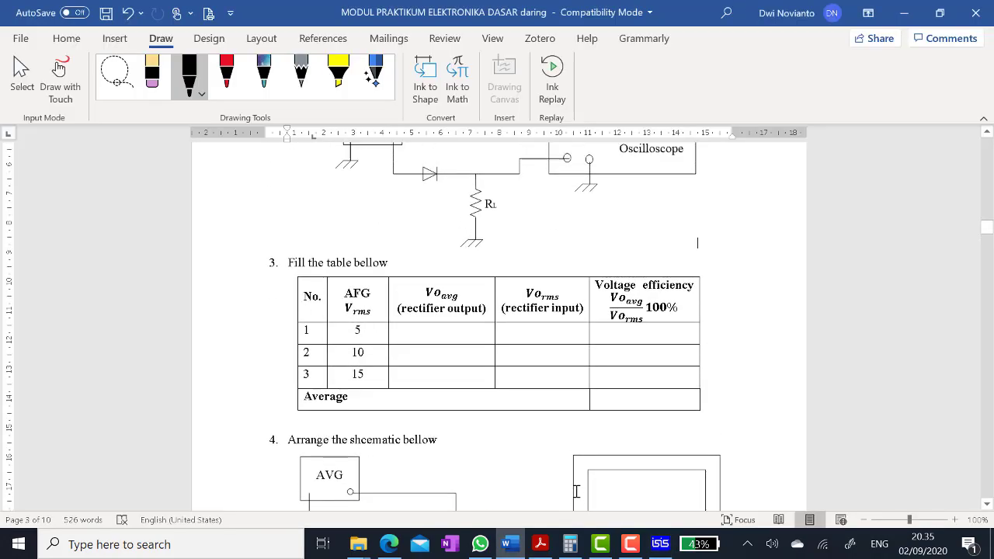
scroll(696, 447, "down", 4)
scroll(577, 489, "up", 4)
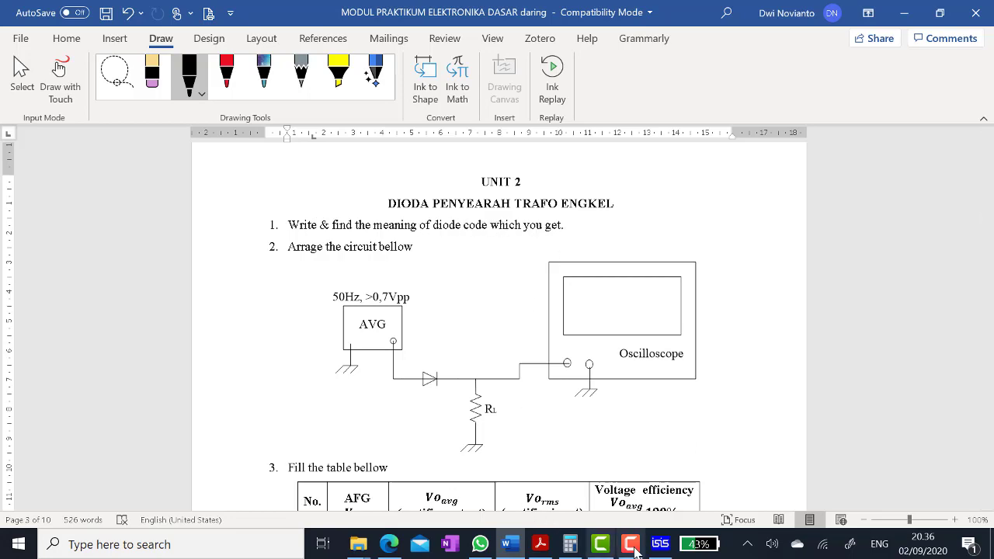
- Switch back to ISIS and preview the 2W005G bridge rectifier in the list of devices used
left_click(660, 543)
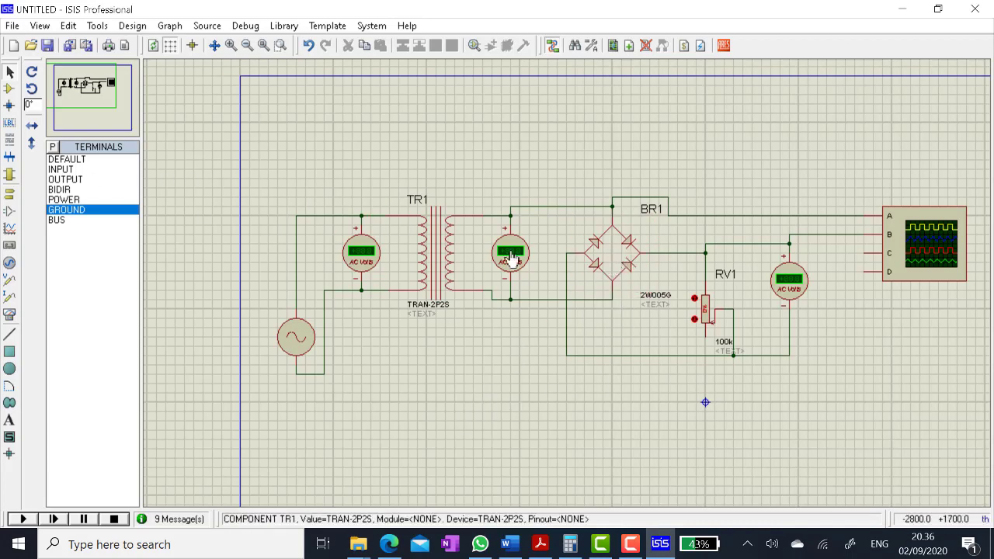
left_click(9, 90)
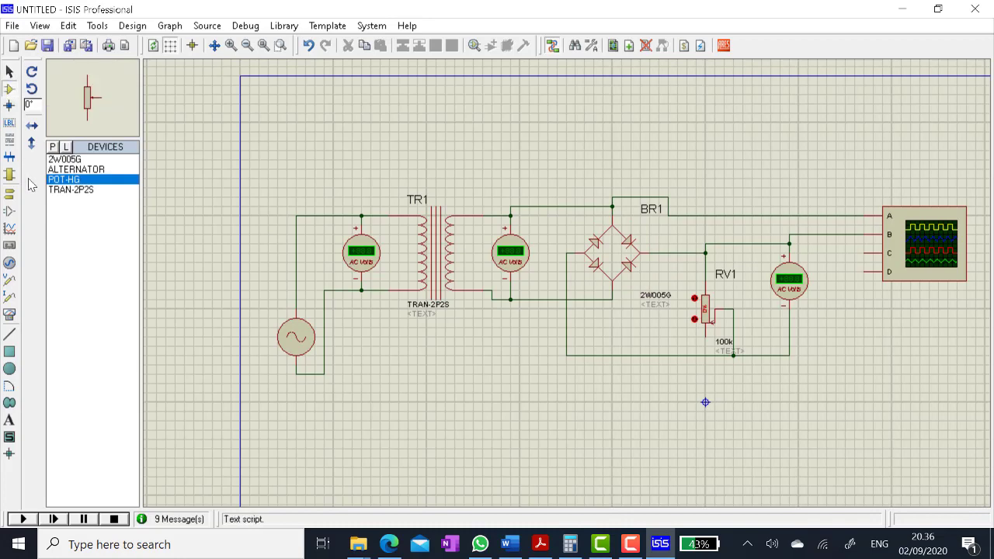
left_click(75, 160)
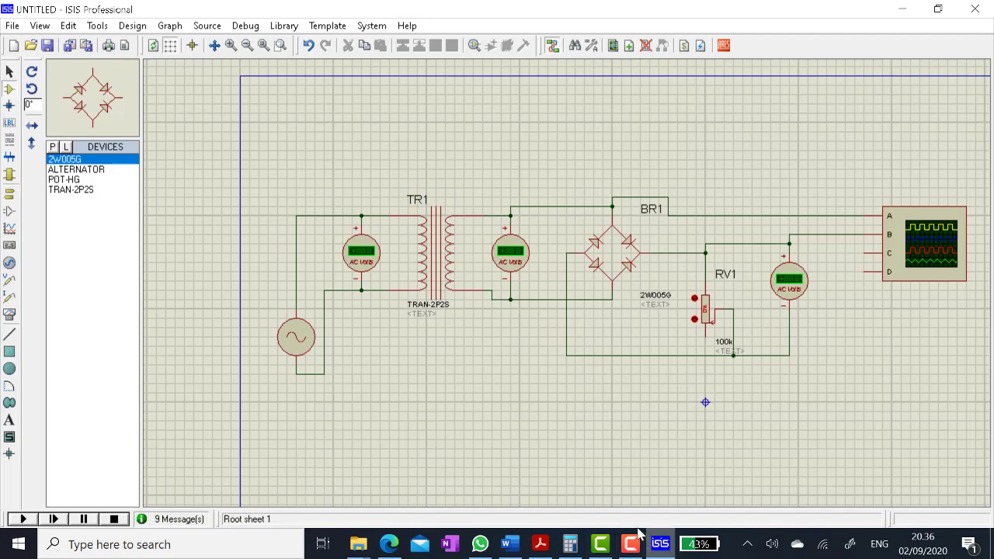
- Switch to Word and examine Unit 2's diode circuit, the step 3 voltage efficiency table and the step 4 bridge schematic
left_click(508, 544)
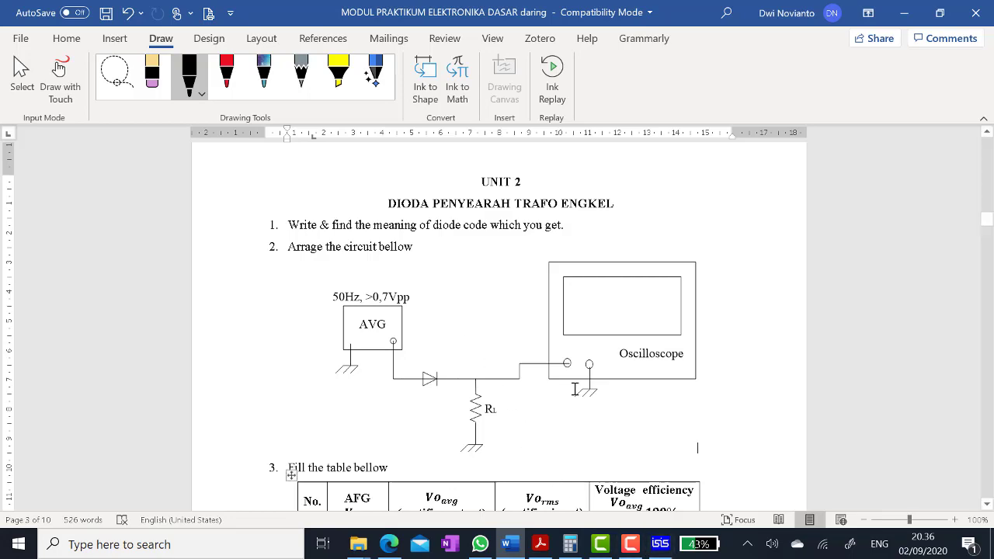
scroll(575, 389, "down", 1)
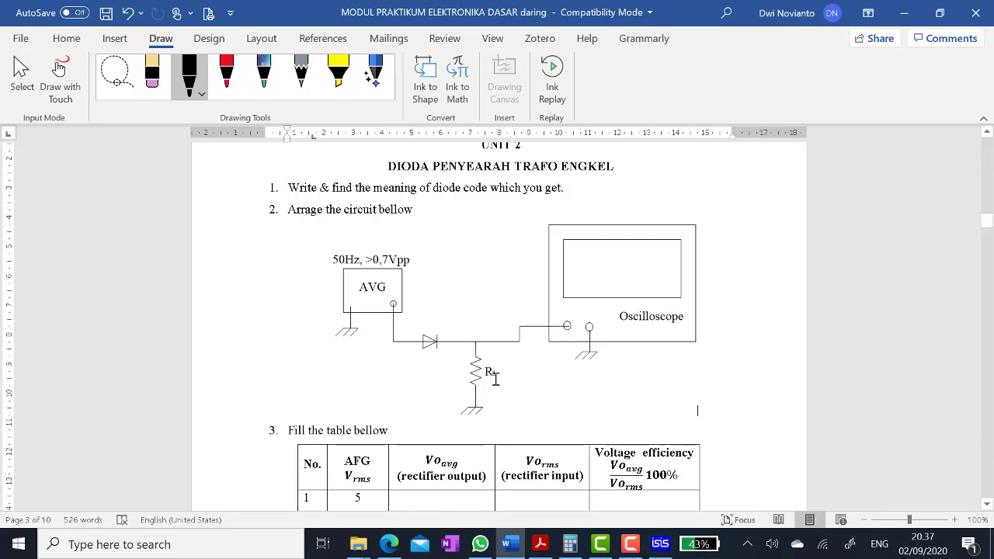
scroll(508, 380, "down", 5)
scroll(514, 230, "up", 3)
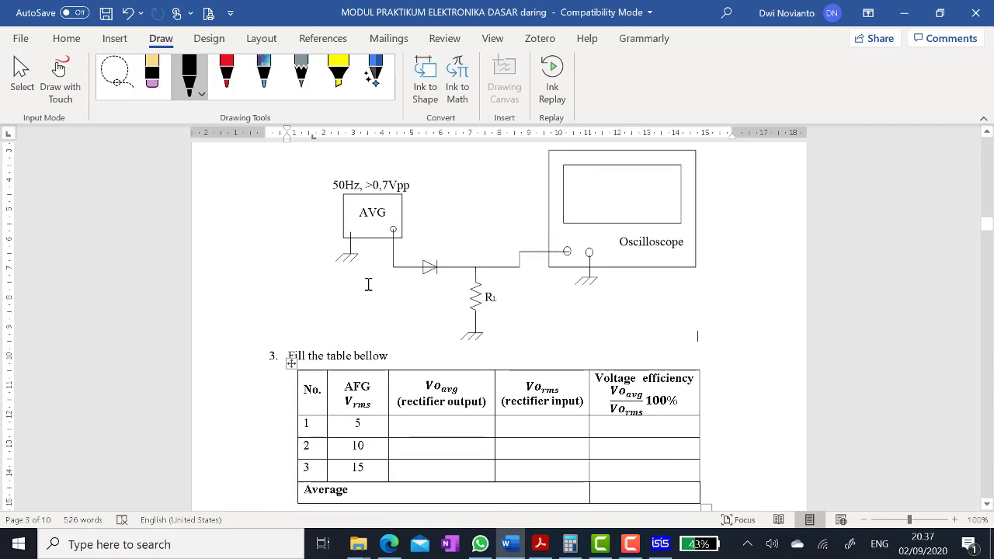
scroll(487, 355, "down", 3)
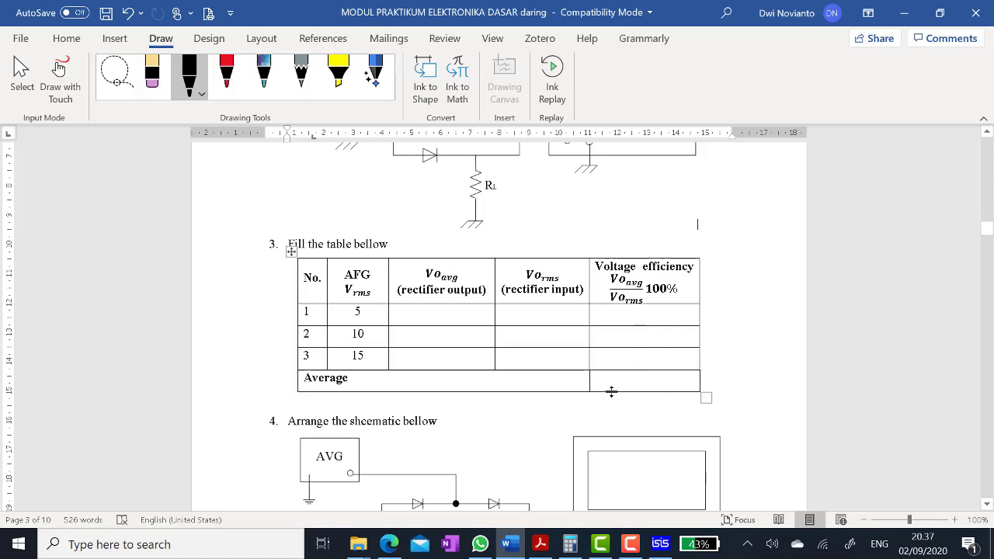
scroll(612, 392, "down", 2)
scroll(486, 361, "down", 1)
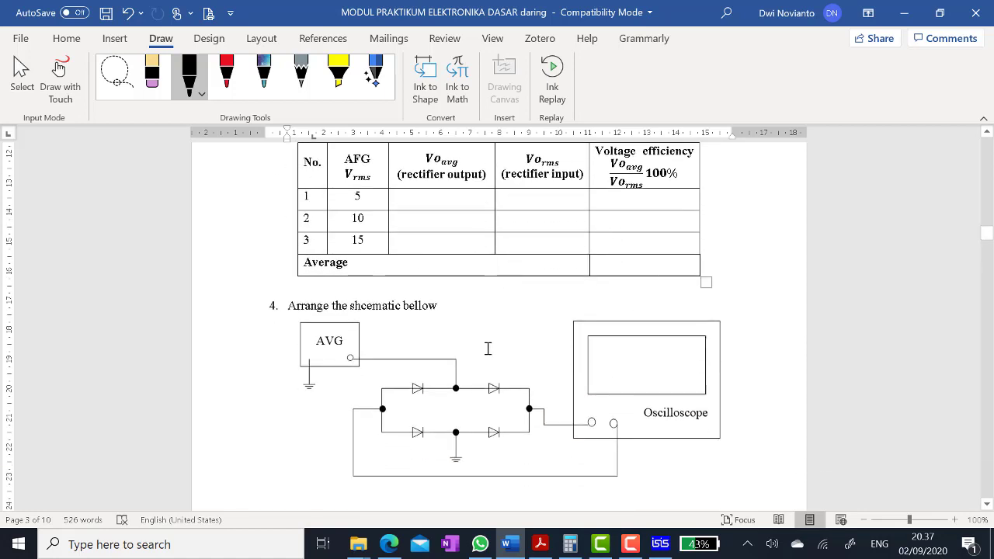
scroll(488, 348, "down", 3)
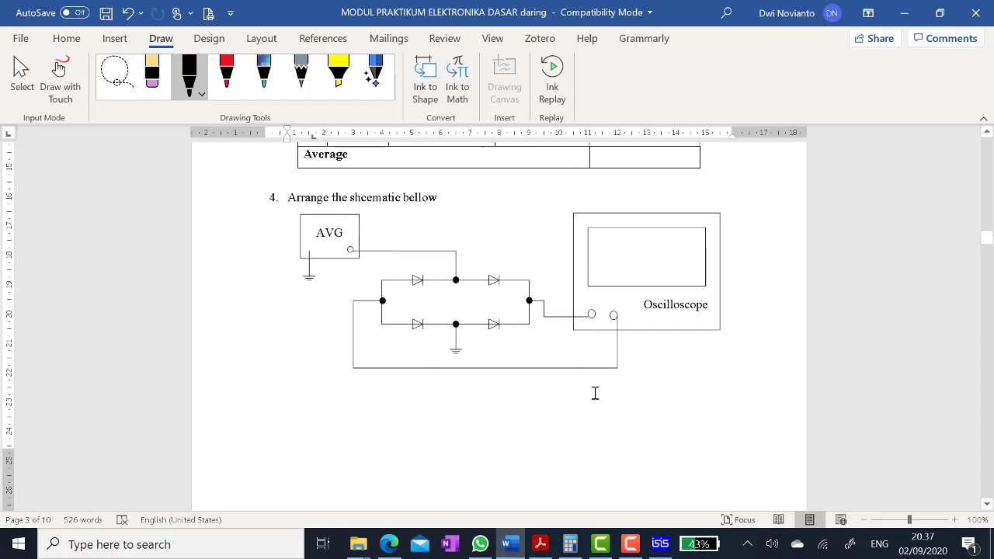
- Switch to ISIS and save the design as rombel_NPM_fullwave_engkel_unit in the Praktek 2020 folder
left_click(658, 545)
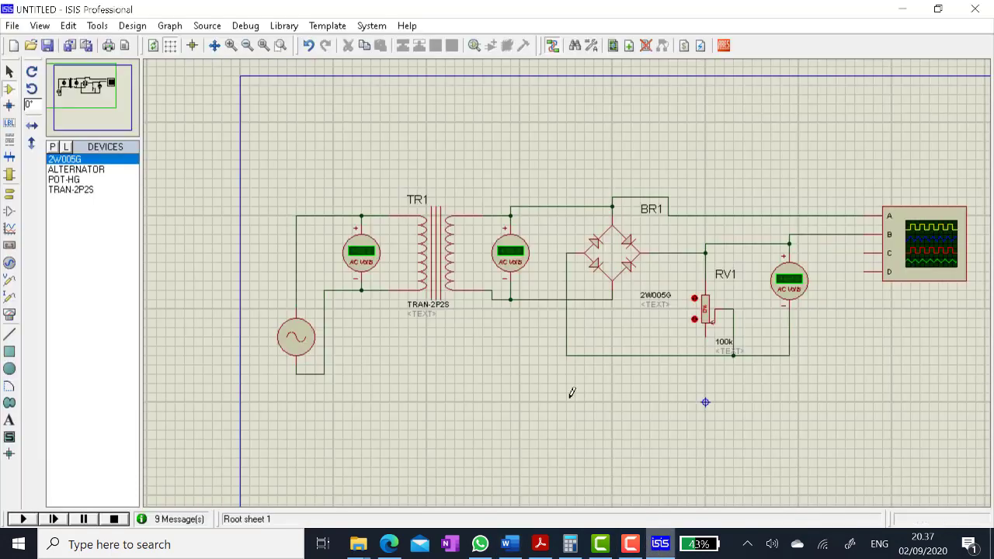
left_click(13, 27)
left_click(44, 78)
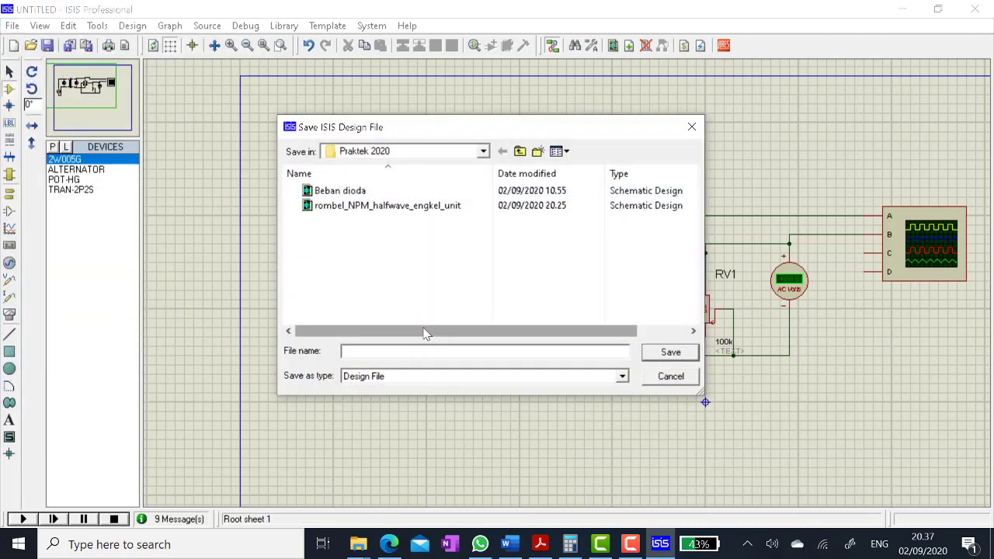
type("ro")
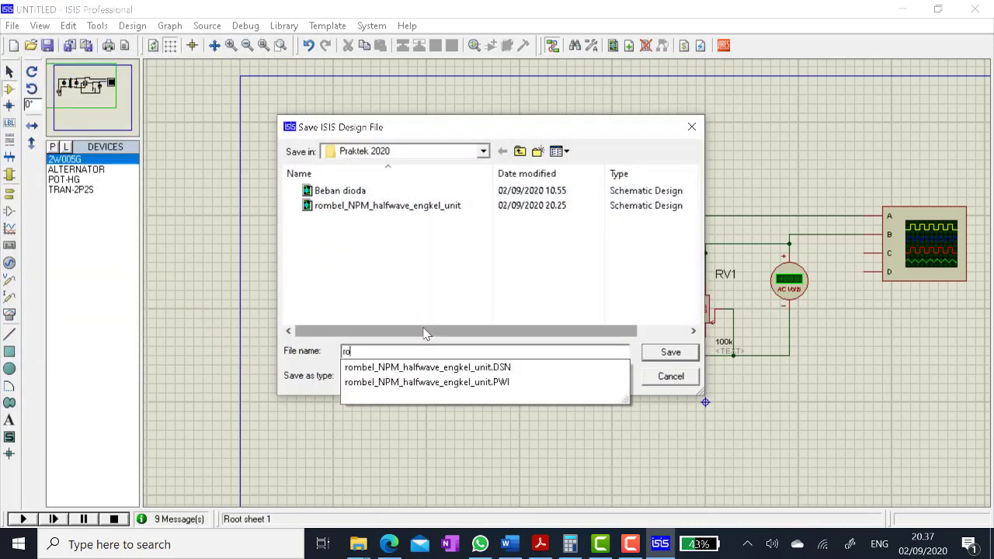
type("mbel_NPM_")
key("Escape")
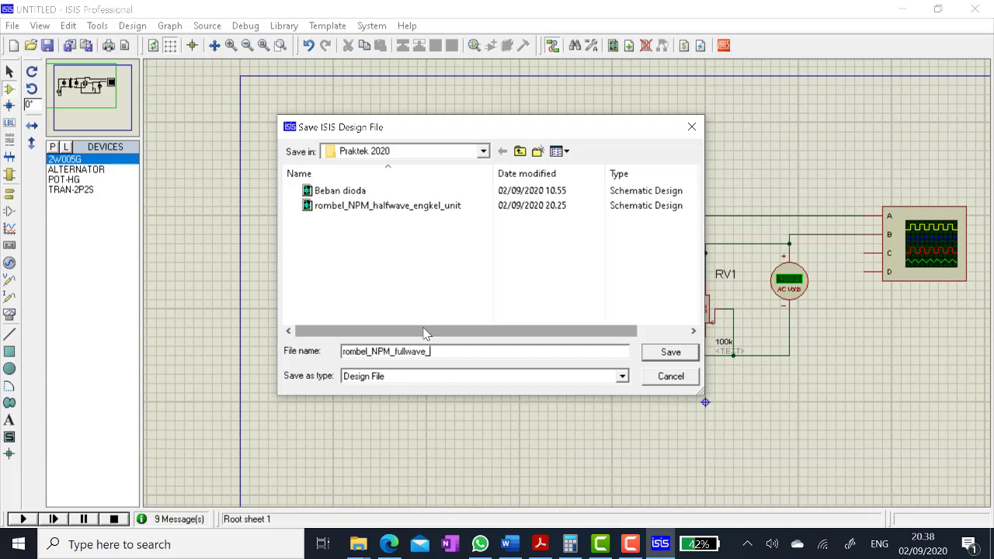
type("kel_unit")
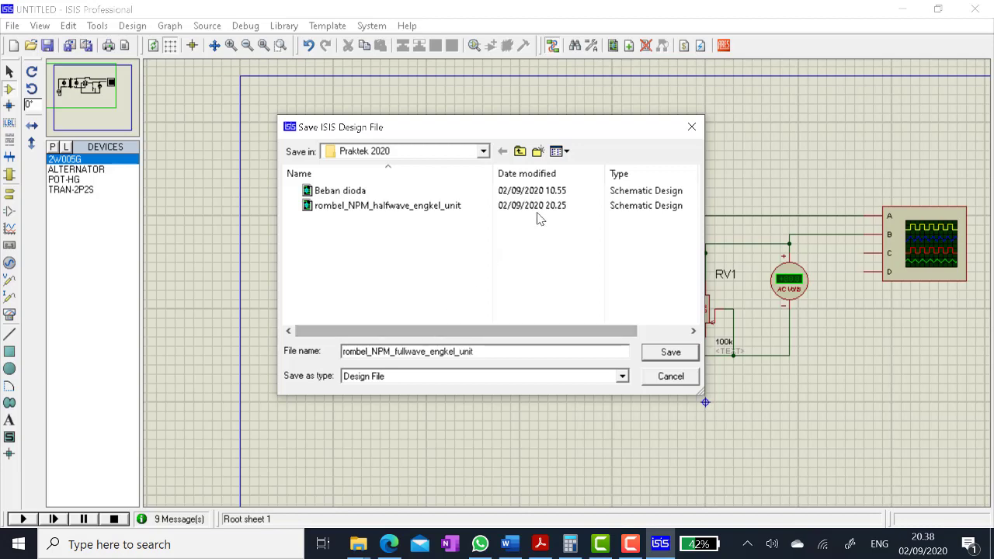
left_click(670, 353)
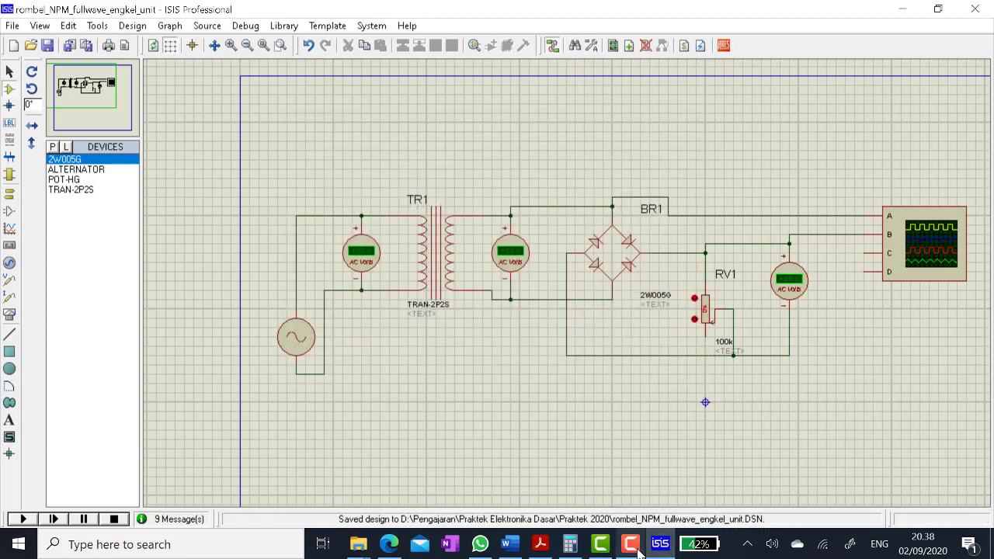
- Switch to Word and examine the step 5 voltage efficiency table below the bridge schematic
left_click(510, 544)
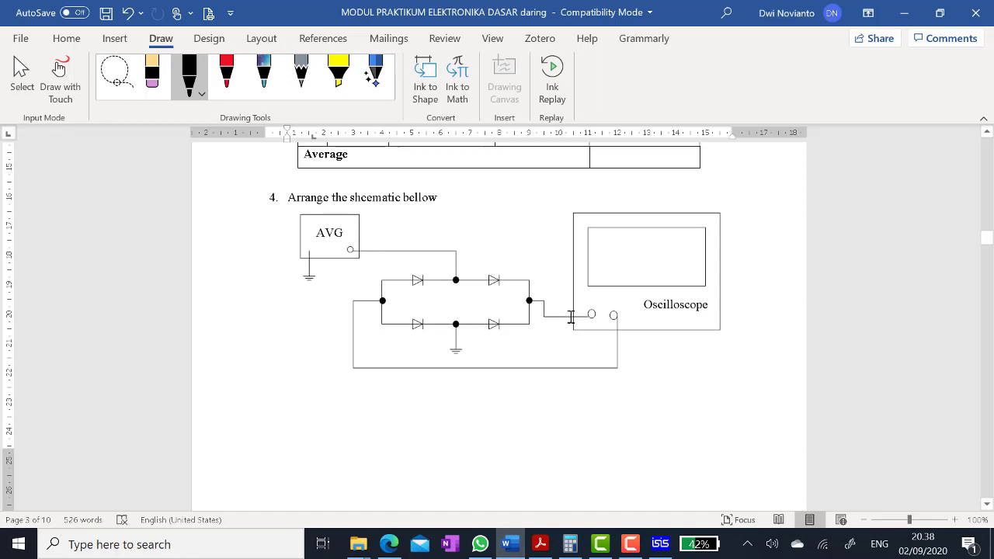
scroll(570, 317, "down", 12)
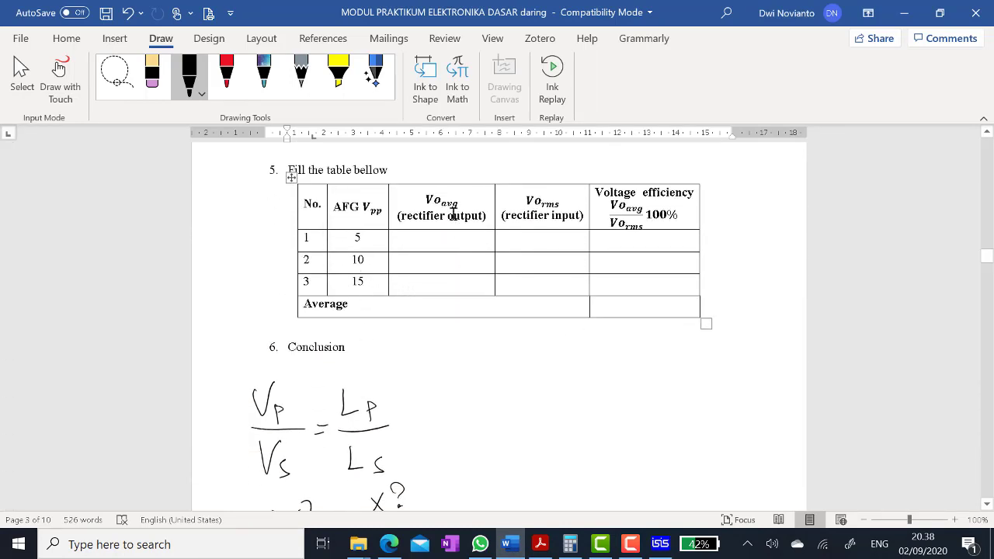
- Compare the full-wave rectifier circuit in ISIS with the rectifier output and input columns of the step 5 table in Word
left_click(656, 548)
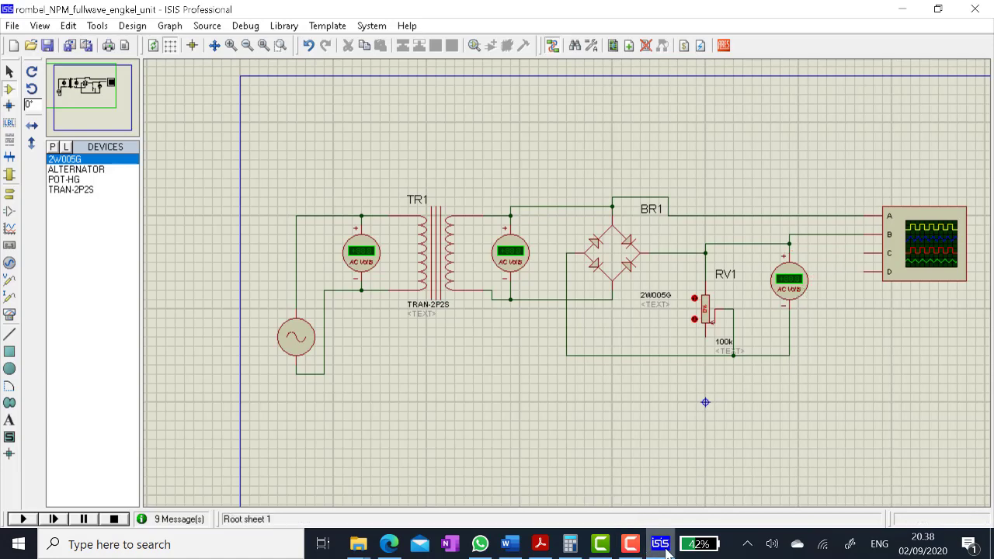
left_click(511, 547)
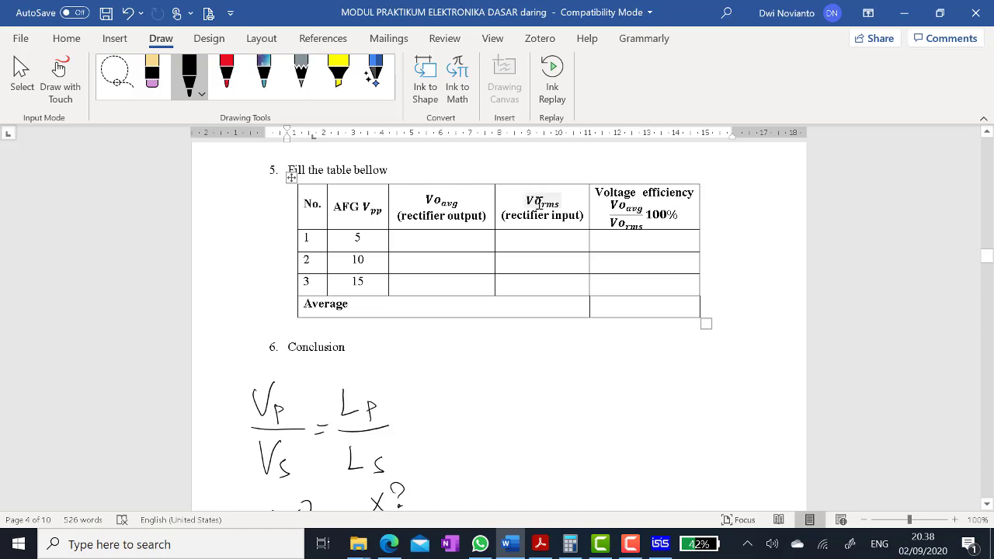
left_click(661, 545)
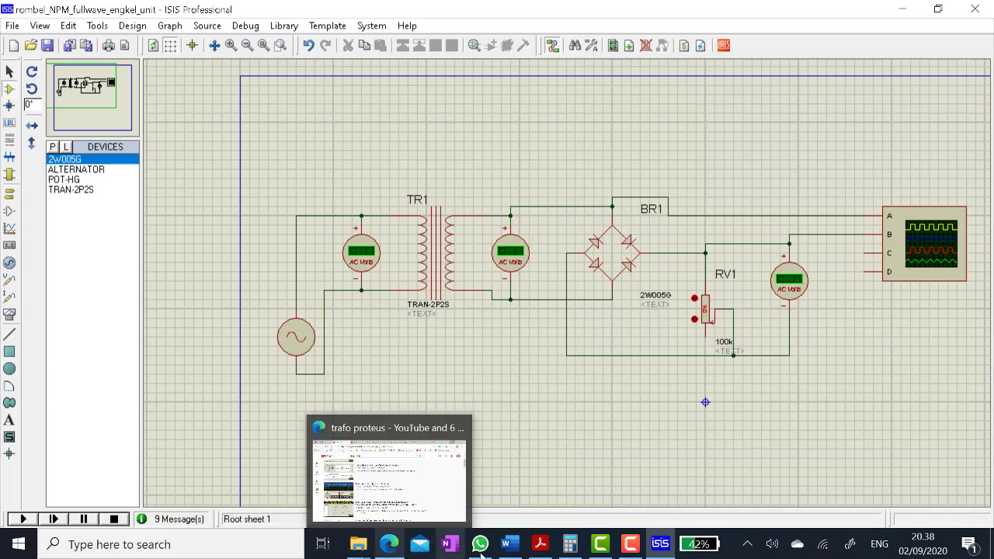
left_click(510, 546)
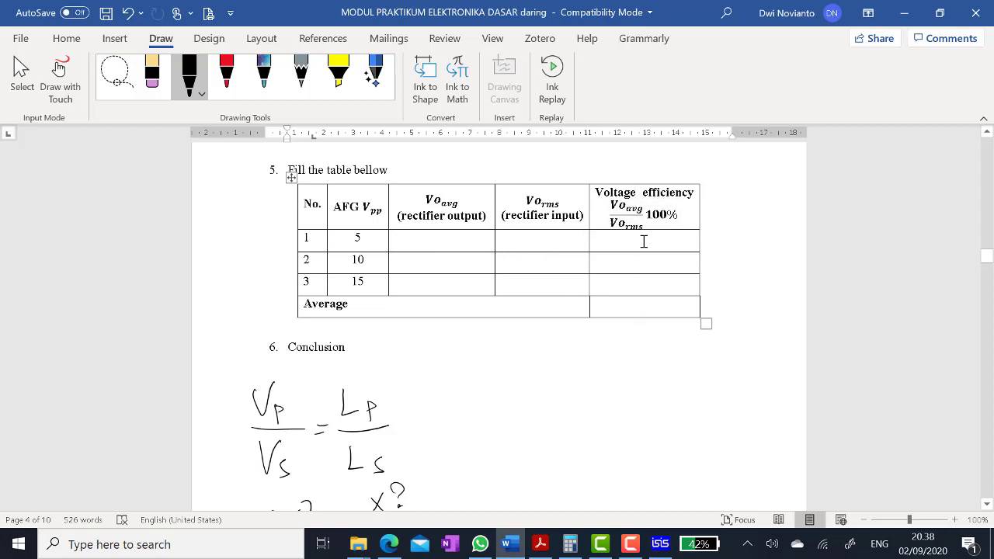
- Examine the step 3 and step 5 voltage efficiency tables in the Word module, and switch back to the full-wave circuit in ISIS
scroll(629, 321, "up", 3)
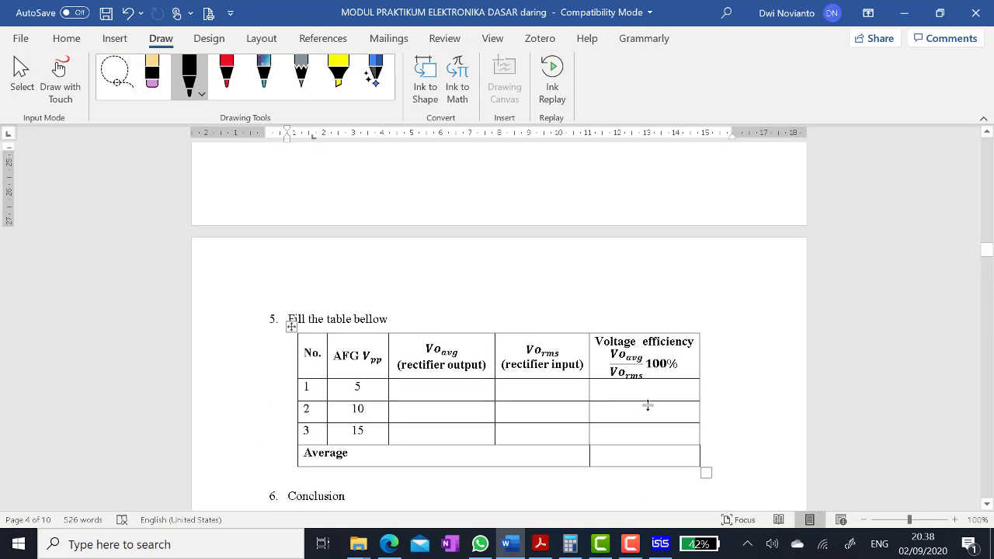
scroll(631, 460, "up", 7)
scroll(630, 461, "up", 4)
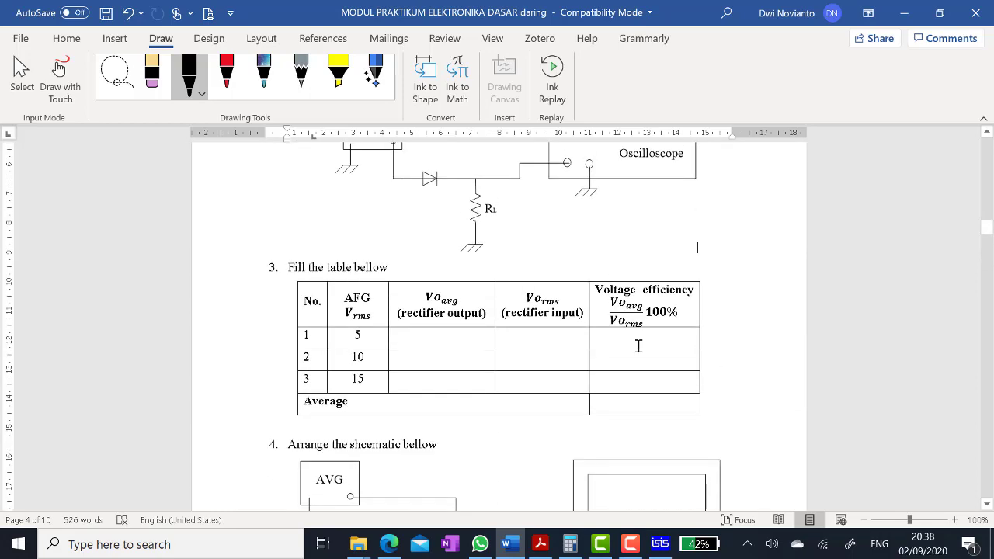
scroll(628, 468, "down", 9)
scroll(629, 468, "down", 5)
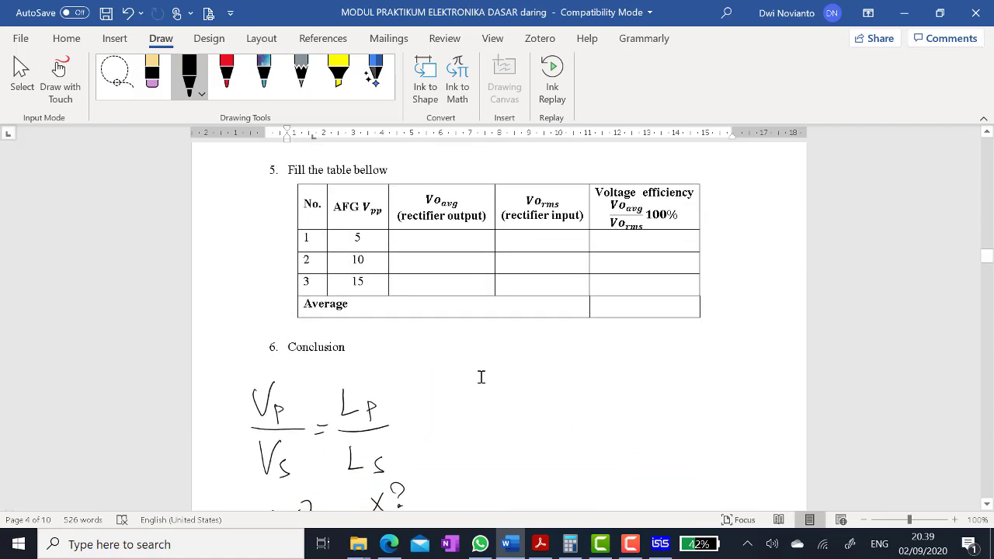
scroll(481, 377, "up", 2)
scroll(481, 378, "down", 3)
scroll(481, 377, "up", 3)
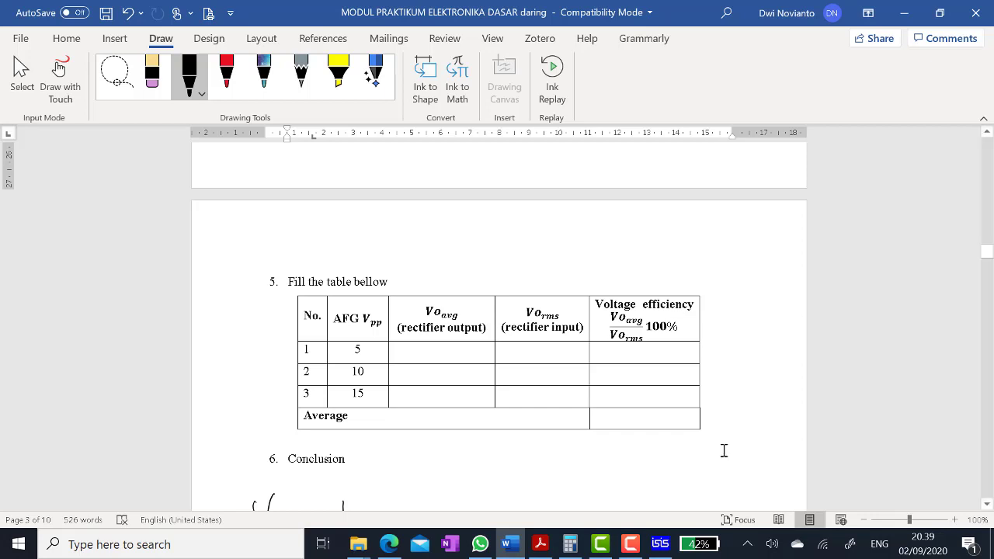
scroll(724, 451, "down", 3)
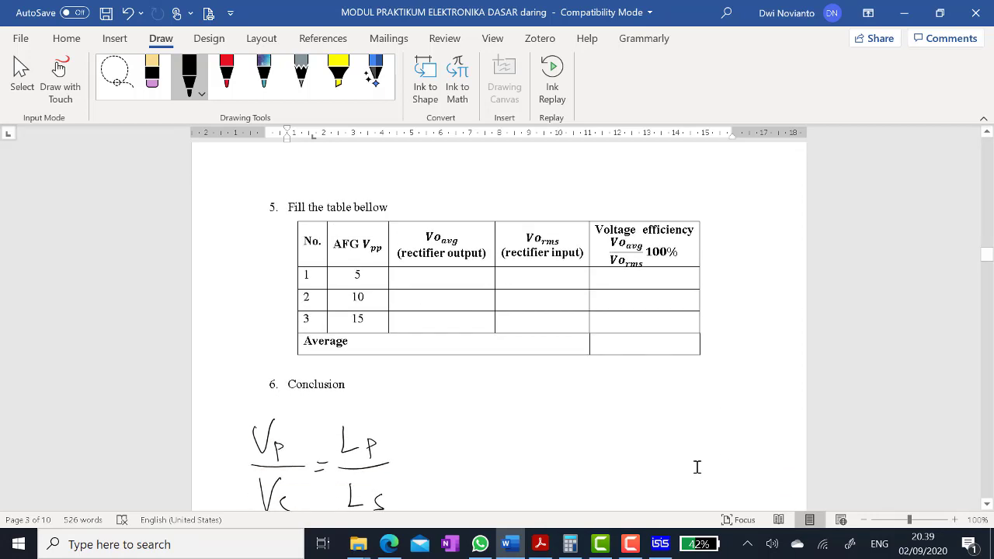
left_click(661, 545)
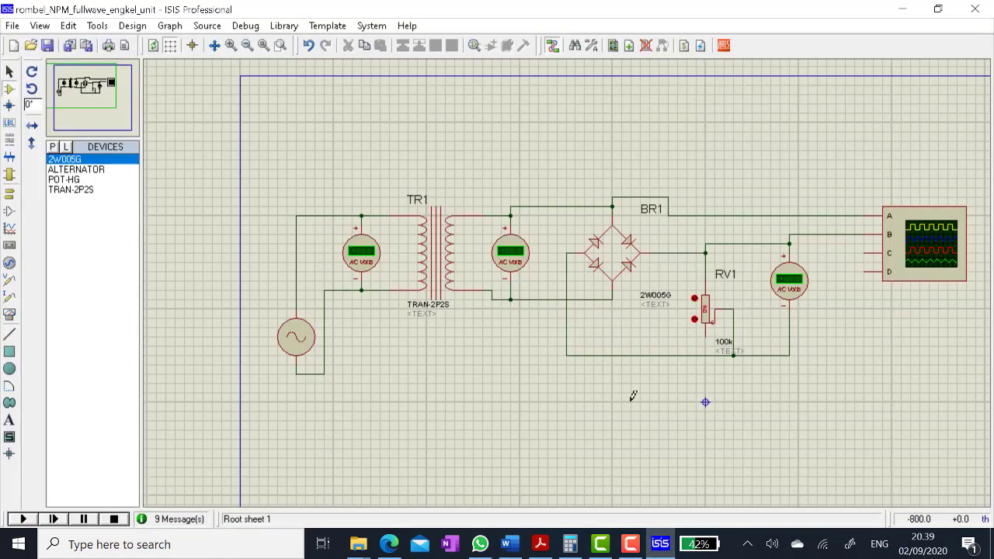